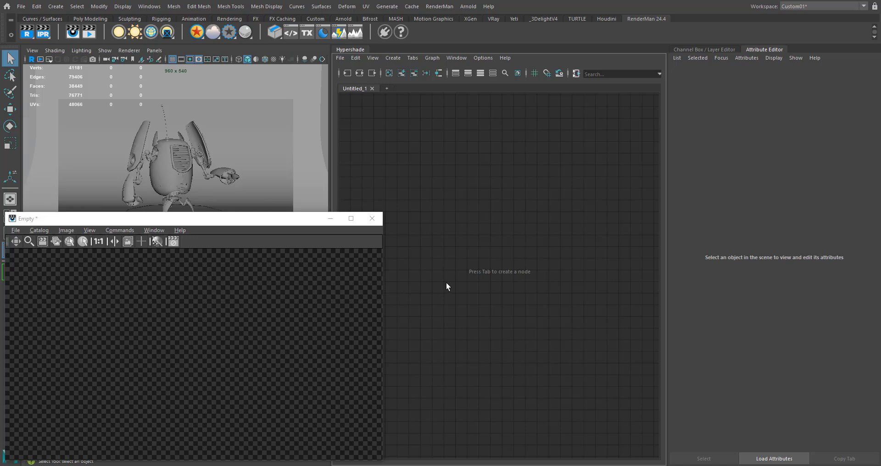
- Create a LamaSurface material in the empty node graph
key("Tab")
type("lama")
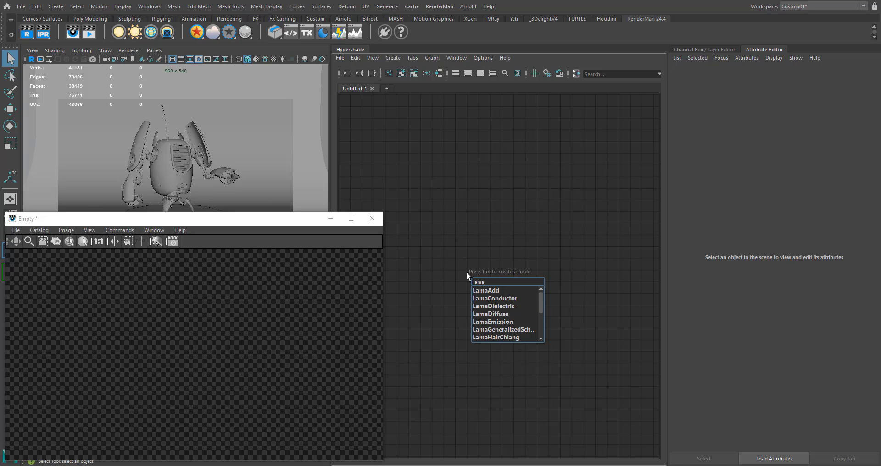
type("surface")
key("Return")
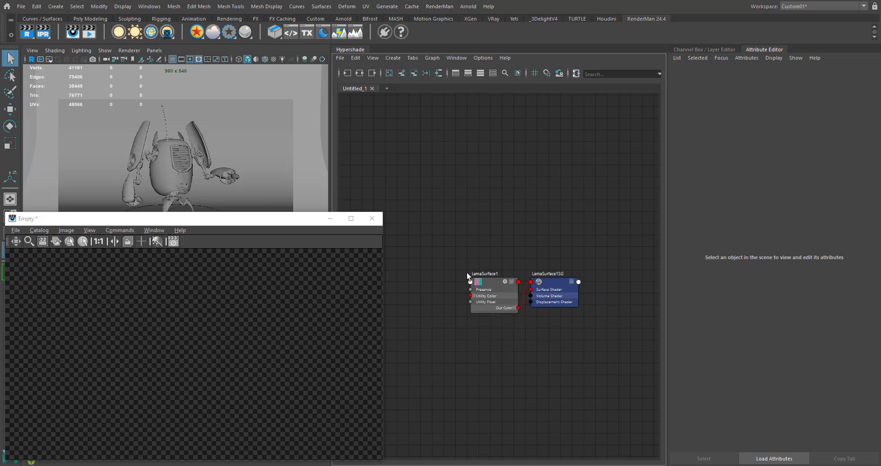
middle_click_drag(537, 242, 576, 199, "alt")
left_click_drag(608, 205, 521, 308)
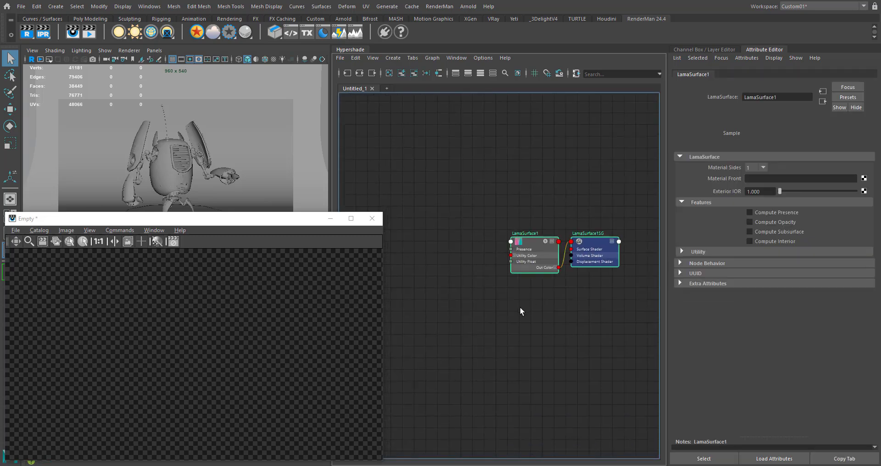
left_click_drag(598, 283, 503, 308)
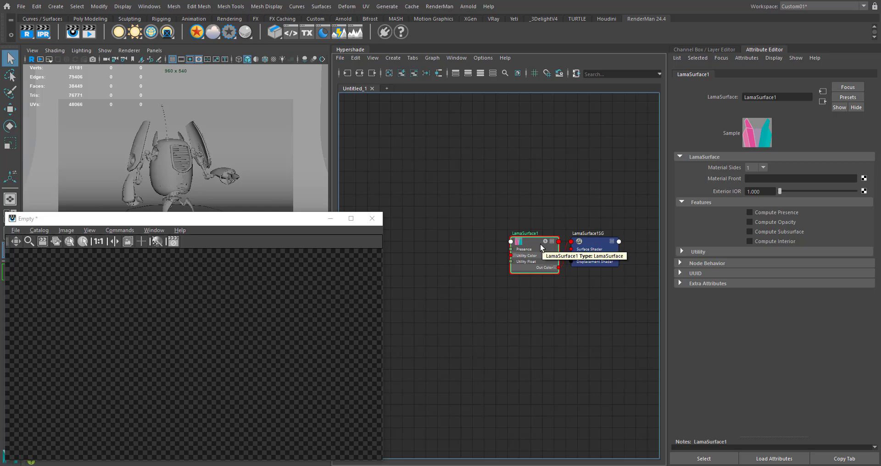
left_click_drag(621, 210, 583, 292)
left_click_drag(538, 222, 494, 312)
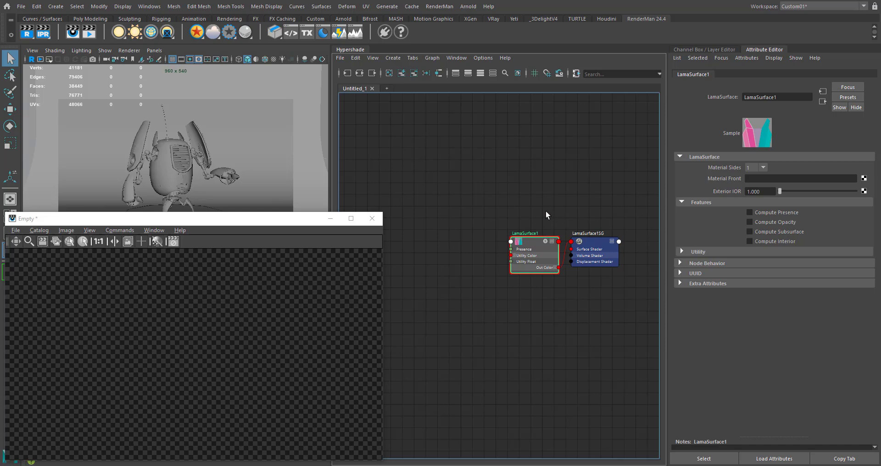
left_click(485, 208)
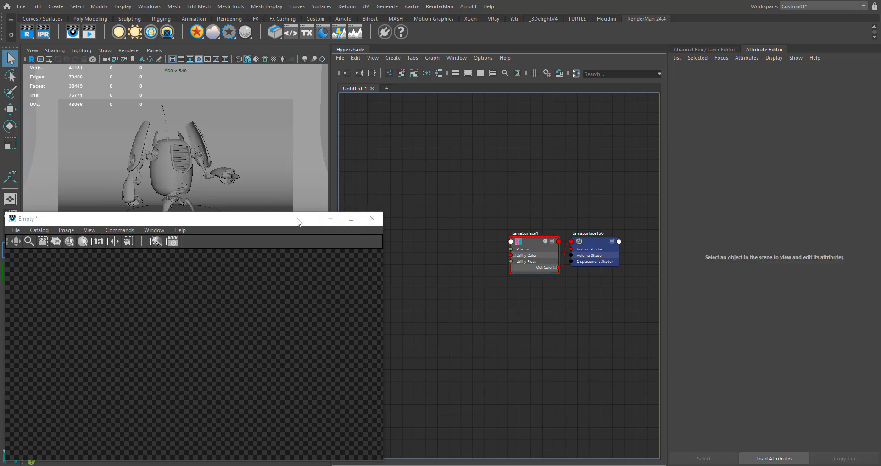
- Select the PUP_Robot group inside GEO and assign the LamaSurface material to it
left_click_drag(300, 218, 307, 404)
left_click(34, 340)
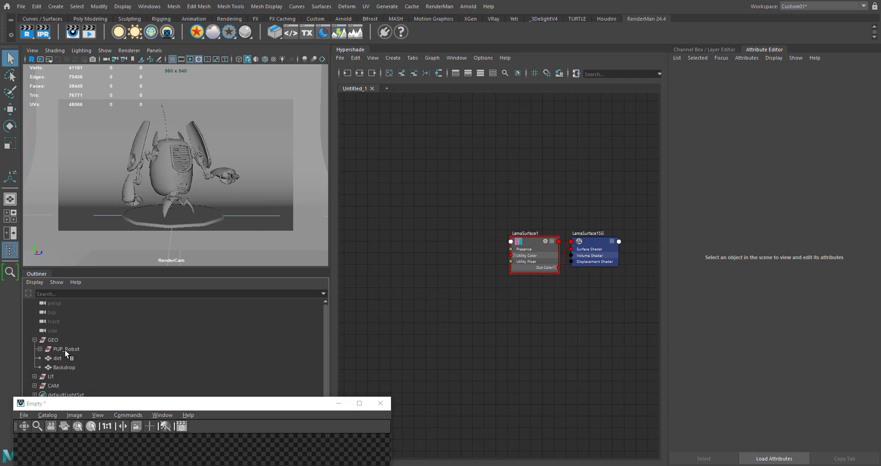
left_click(65, 349)
right_click(536, 243)
right_click_drag(536, 243, 540, 138)
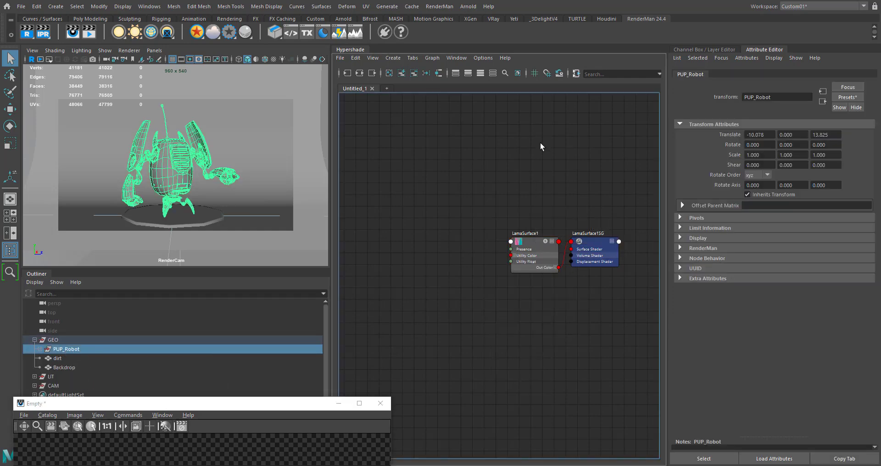
- Run an interactive RenderMan render of the scene and fit the whole image in the render viewer
left_click_drag(279, 406, 286, 231)
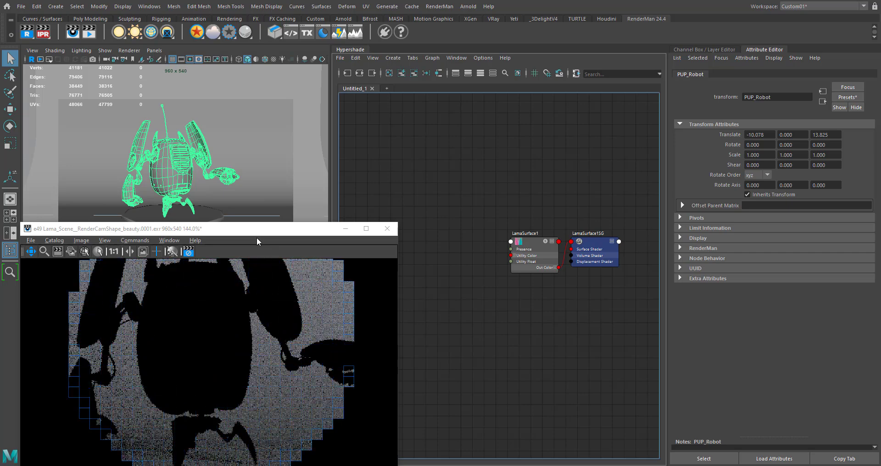
scroll(215, 354, "down", 2)
left_click(213, 350)
key("f")
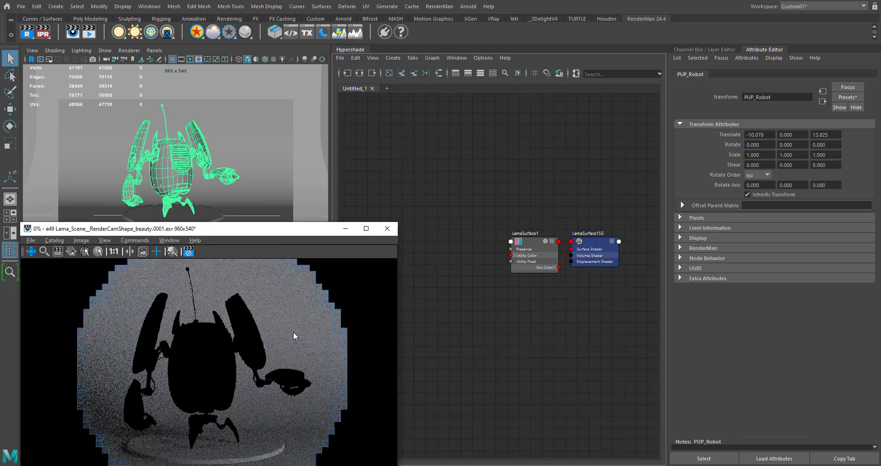
left_click_drag(492, 205, 544, 338)
left_click_drag(485, 197, 532, 320)
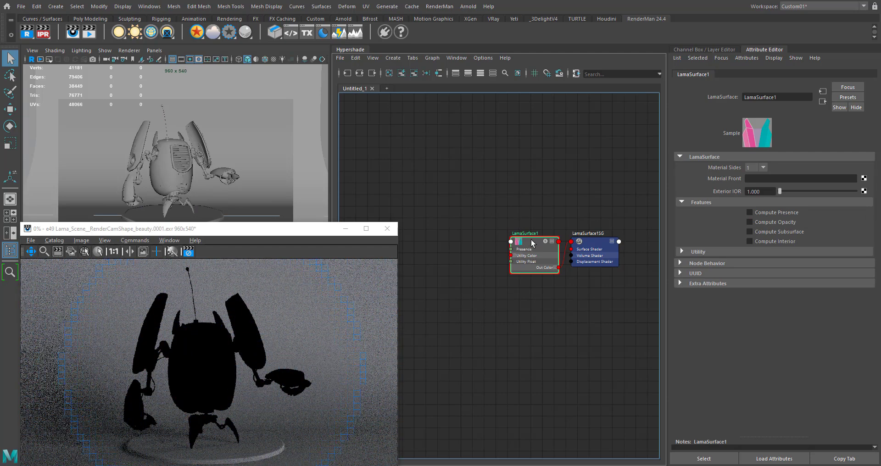
left_click_drag(535, 206, 472, 361)
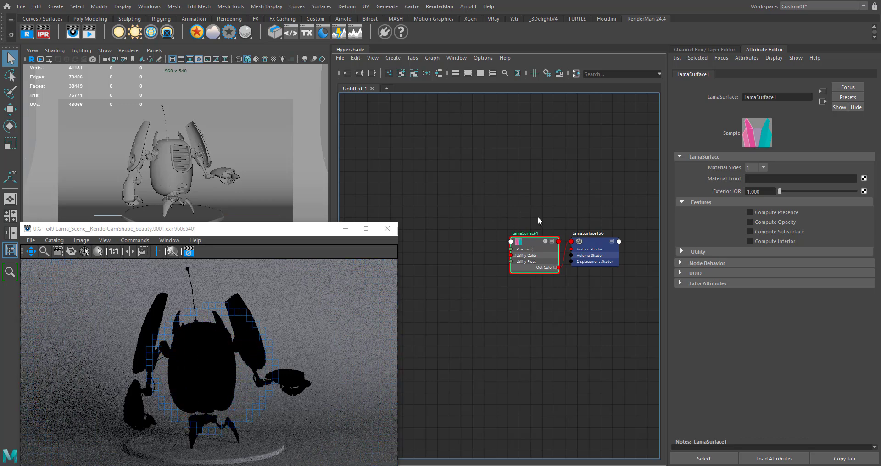
- Create a LamaDiffuse node beside the LamaSurface node and select it
middle_click_drag(474, 240, 453, 241, "alt")
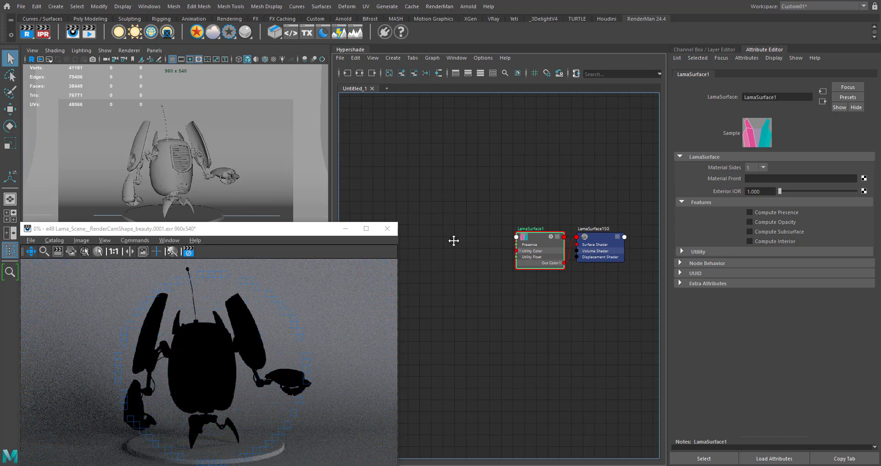
key("Tab")
type("lama")
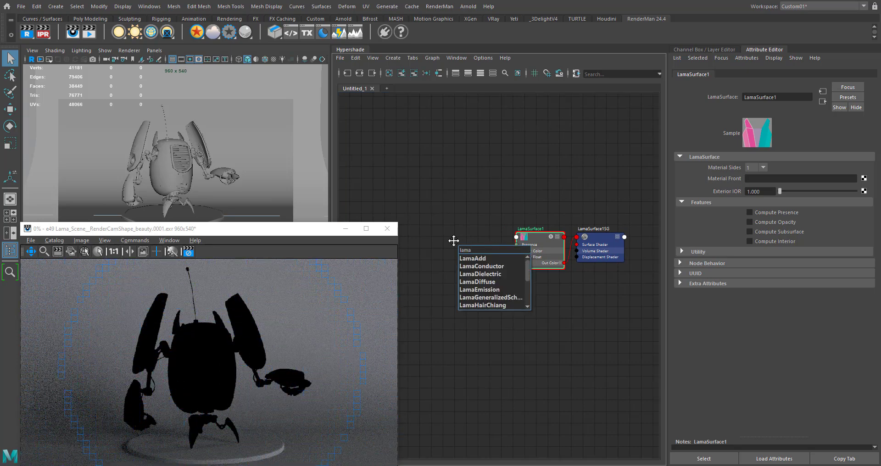
type("dif")
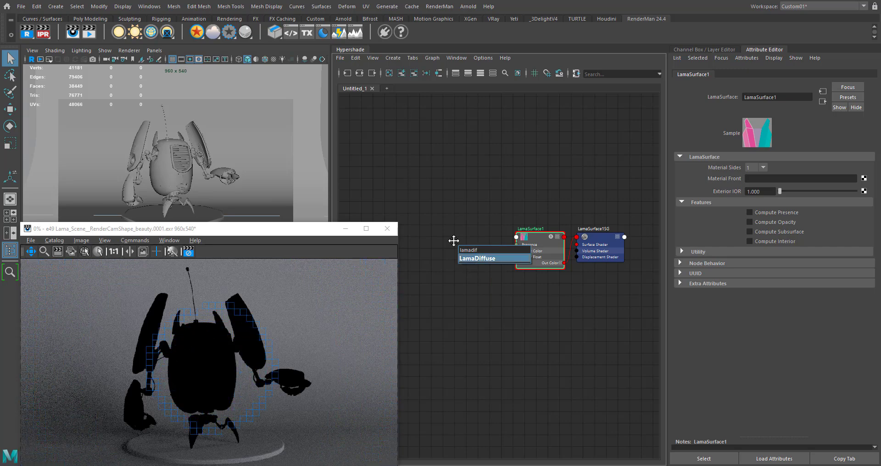
key("Return")
left_click(444, 225)
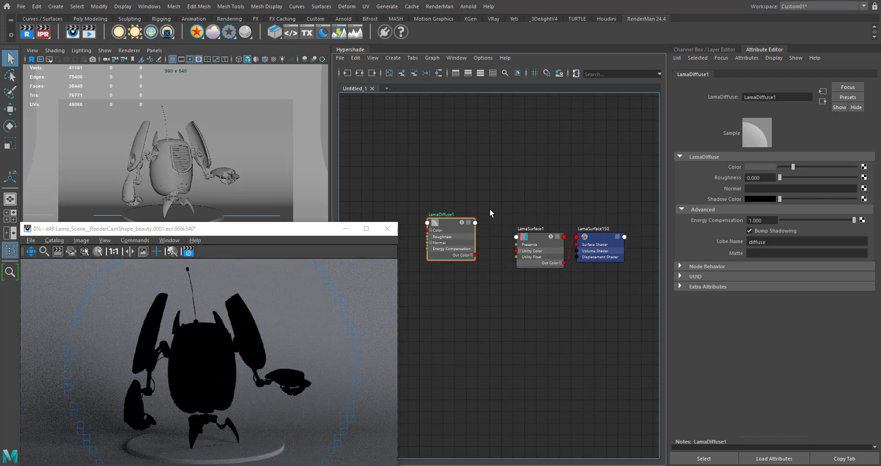
left_click_drag(489, 210, 429, 316)
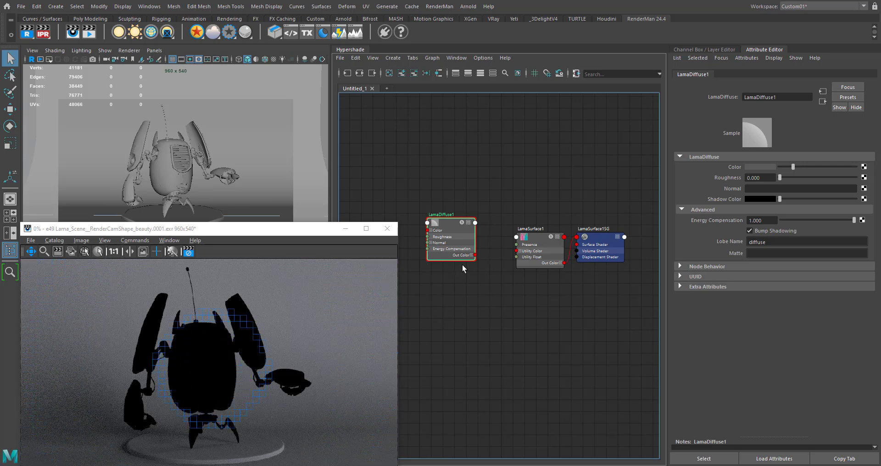
left_click_drag(486, 200, 427, 276)
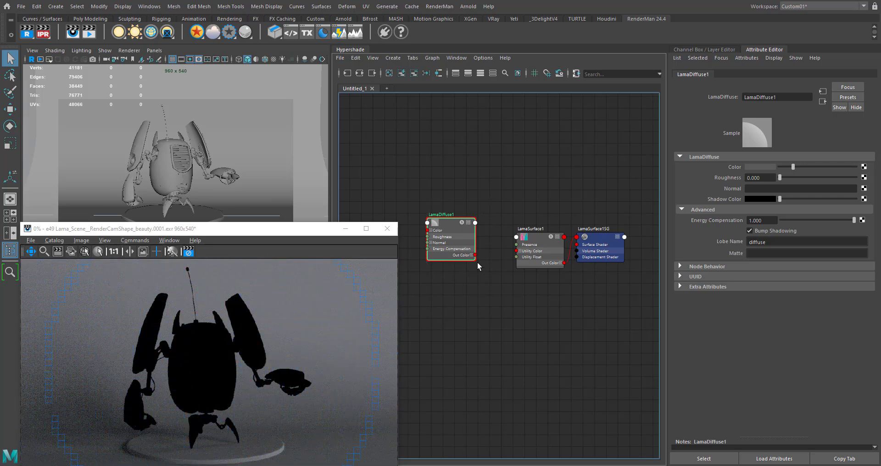
- Show all attributes on the LamaSurface node and connect the LamaDiffuse node's Out Color to Material Front
left_click_drag(475, 255, 502, 277)
left_click(546, 254)
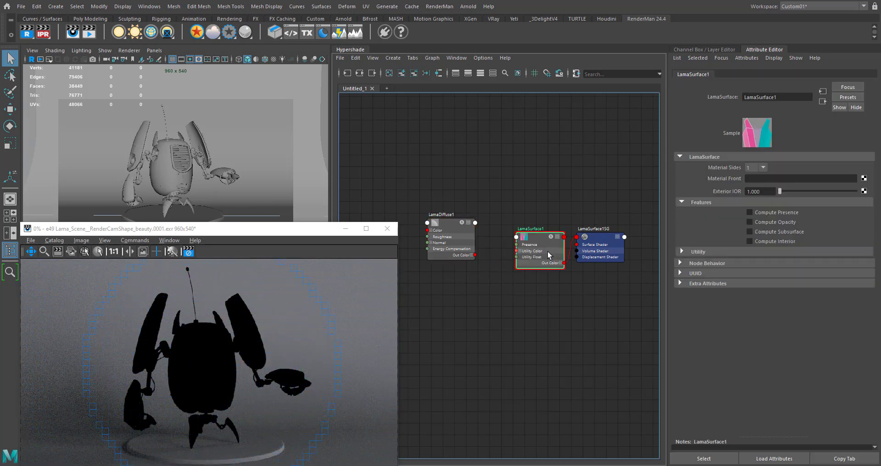
key("3")
left_click_drag(474, 255, 517, 300)
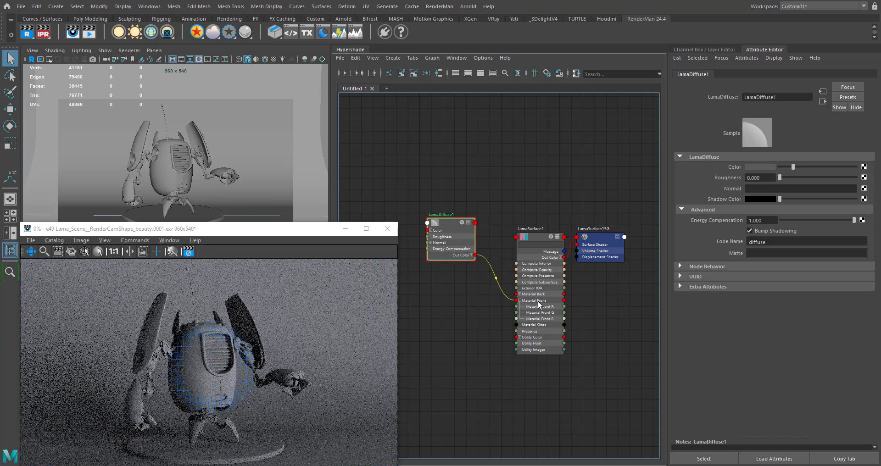
scroll(537, 300, "up", 3)
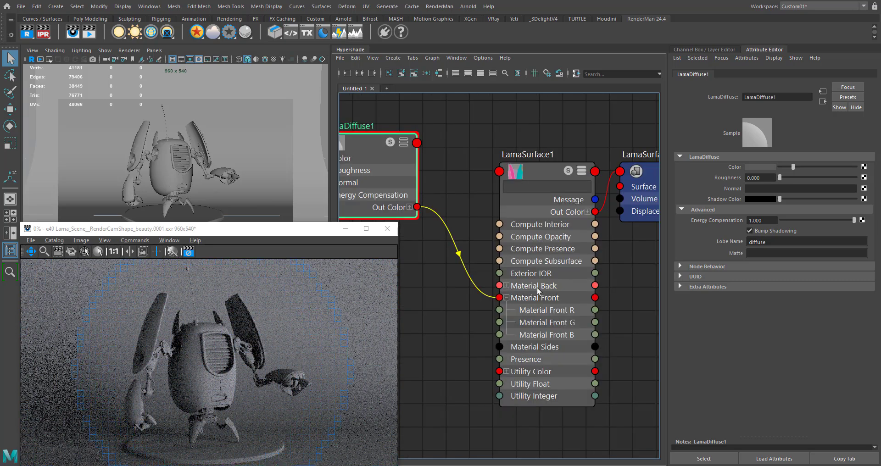
left_click(547, 179)
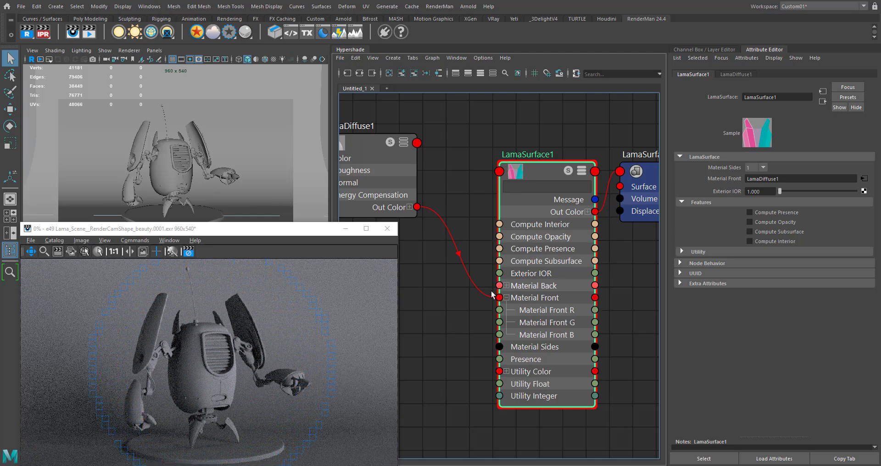
- Add a second LamaDiffuse node and place it below the first one in the graph
left_click_drag(417, 206, 466, 232)
middle_click_drag(449, 196, 487, 186, "alt")
left_click(441, 253)
key("Tab")
type("lam")
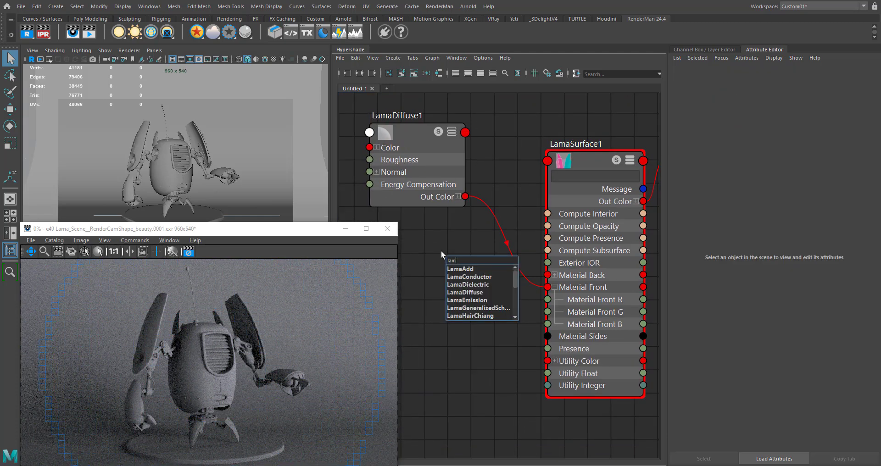
type("a")
key("Down")
key("Down")
key("Down")
key("Down")
key("Return")
left_click_drag(479, 269, 417, 268)
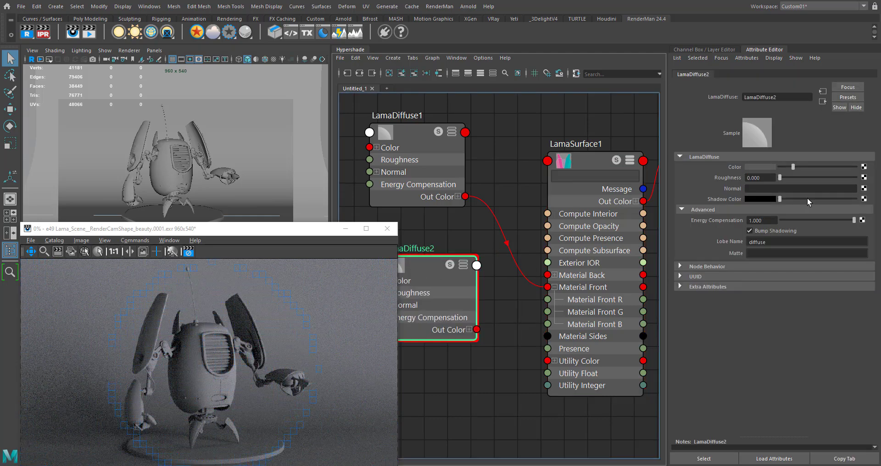
- Open the second LamaDiffuse node's color for editing and connect its Out Color to the LamaSurface node's Material Back
left_click(751, 166)
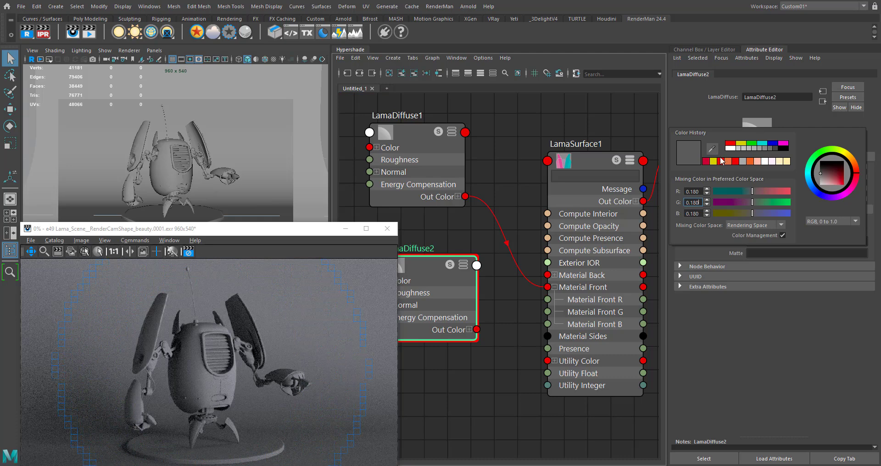
left_click_drag(477, 329, 562, 277)
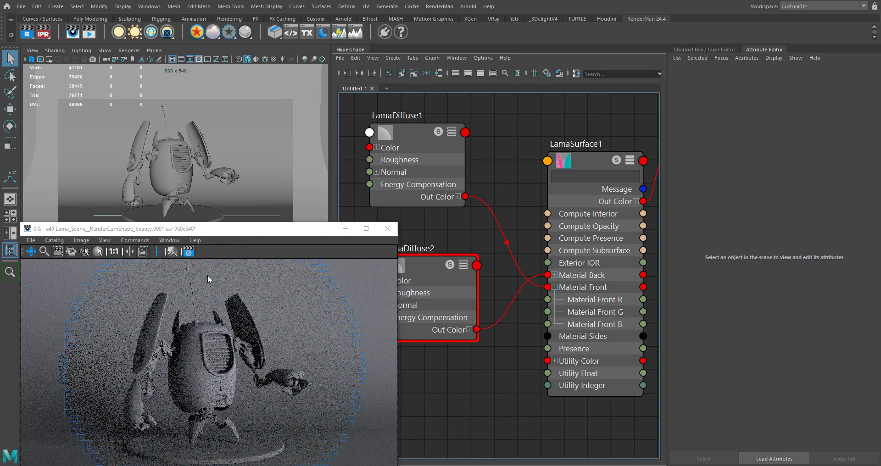
- Stop the render and create a polygon plane scaled uniformly to about 374.5
left_click(189, 252)
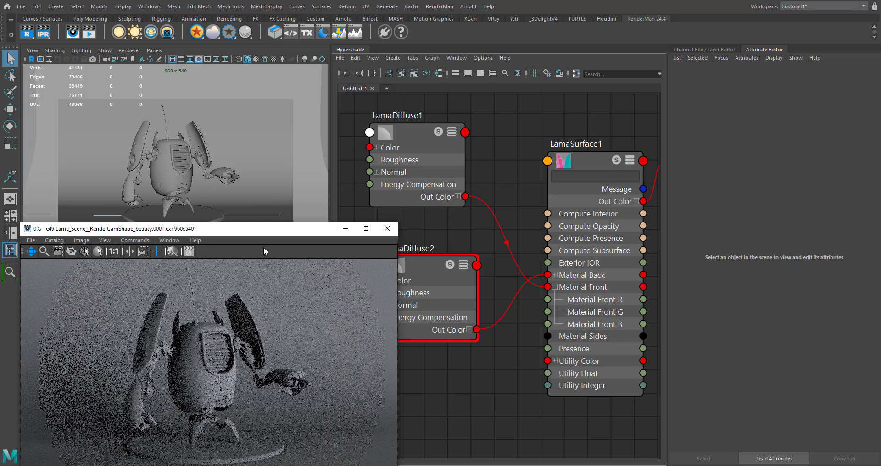
left_click_drag(281, 232, 271, 367)
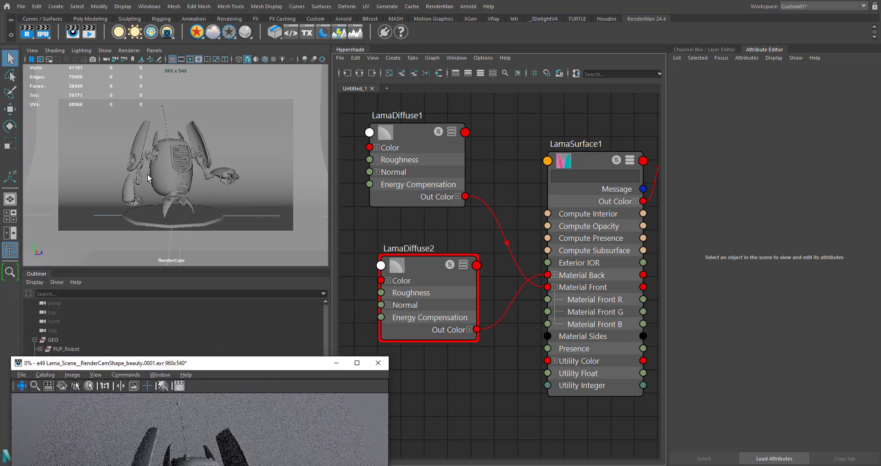
left_click(96, 19)
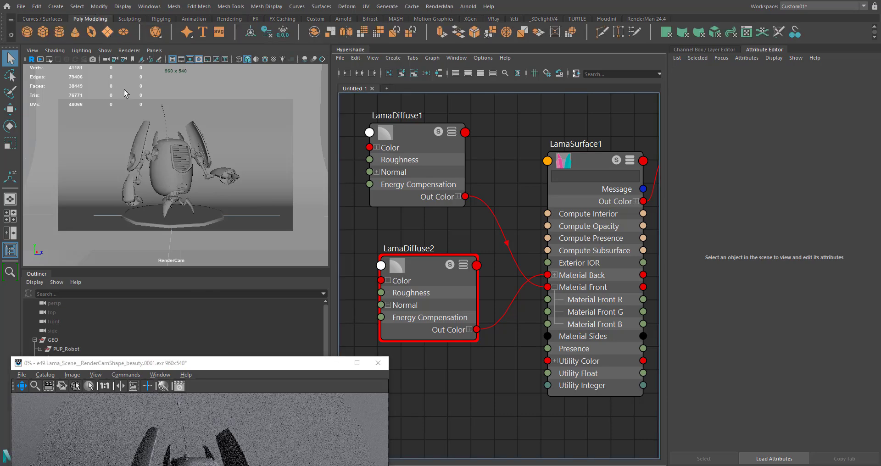
left_click(108, 32)
key("r")
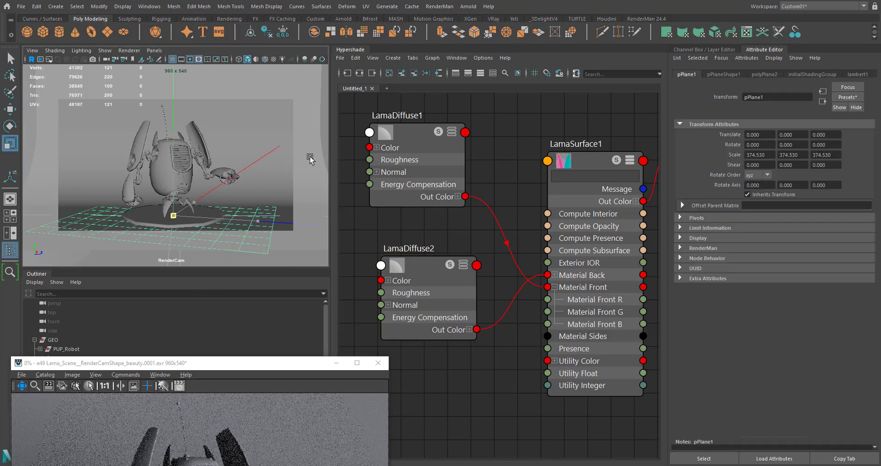
- Rotate the plane freely to about 0, 32 and 16 degrees in X, Y and Z
key("e")
left_click_drag(206, 211, 216, 133)
left_click_drag(169, 149, 152, 157)
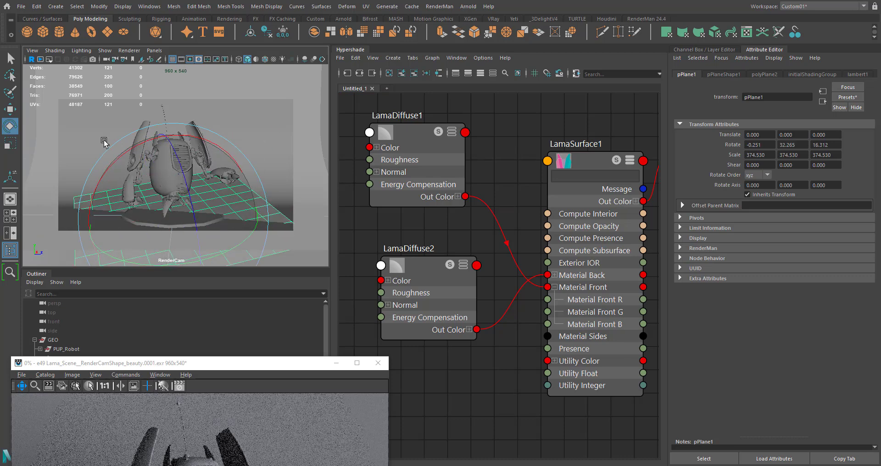
- Assign the LamaSurface material to the plane and start a new interactive RenderMan render
right_click_drag(597, 163, 596, 134)
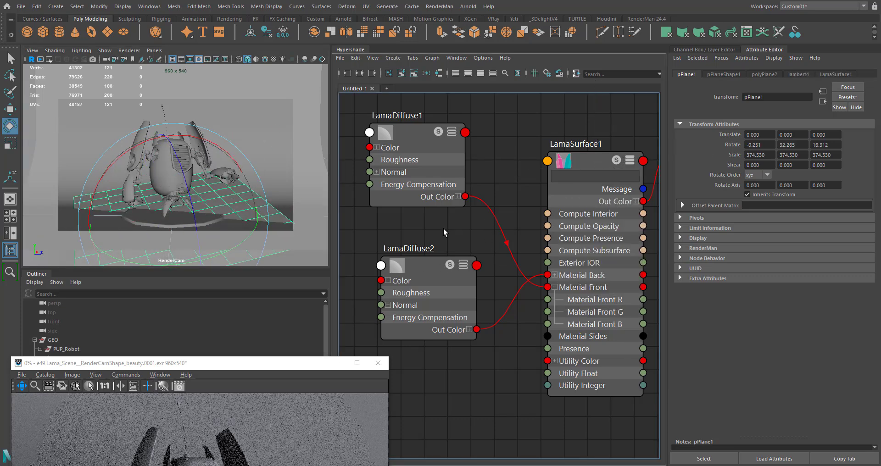
left_click(627, 19)
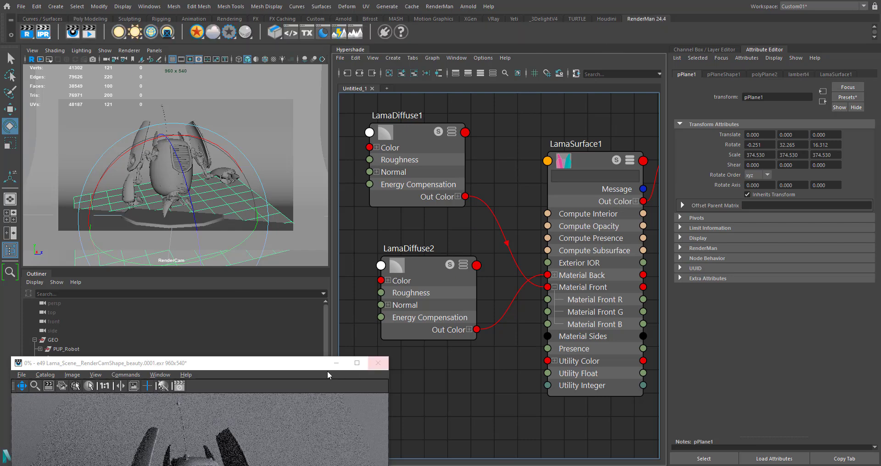
left_click_drag(339, 364, 337, 139)
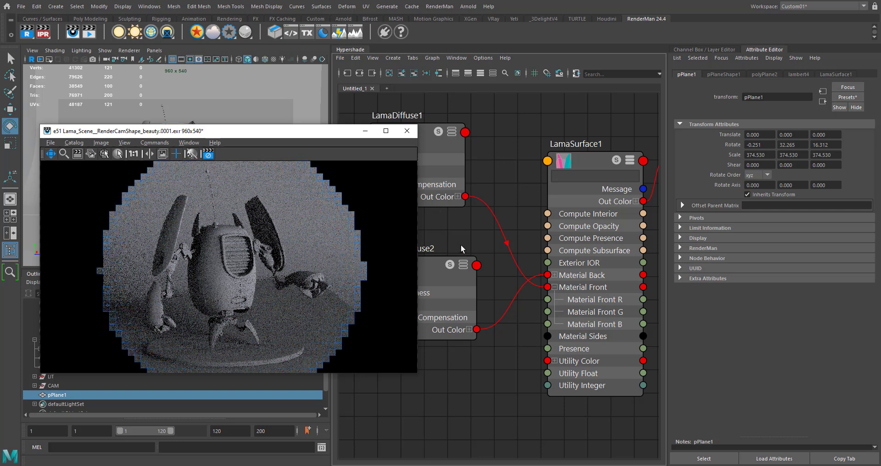
- Rotate the plane to about 154, 47 and 90 degrees so its other side faces the render camera
middle_click_drag(442, 198, 472, 196, "alt")
left_click_drag(307, 132, 289, 253)
left_click_drag(187, 158, 207, 211)
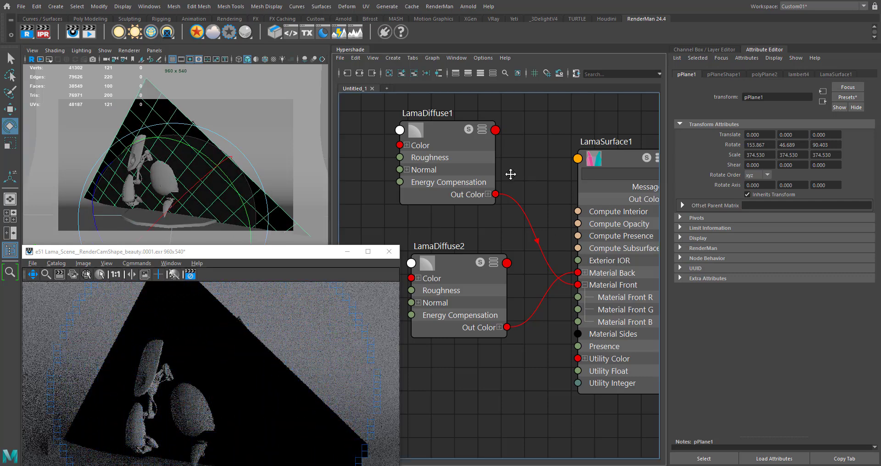
- Test two-sided shading on LamaSurface1 by setting Material Sides to 2, and set it back to 1
middle_click_drag(527, 173, 495, 177, "alt")
middle_click_drag(538, 239, 545, 214, "alt")
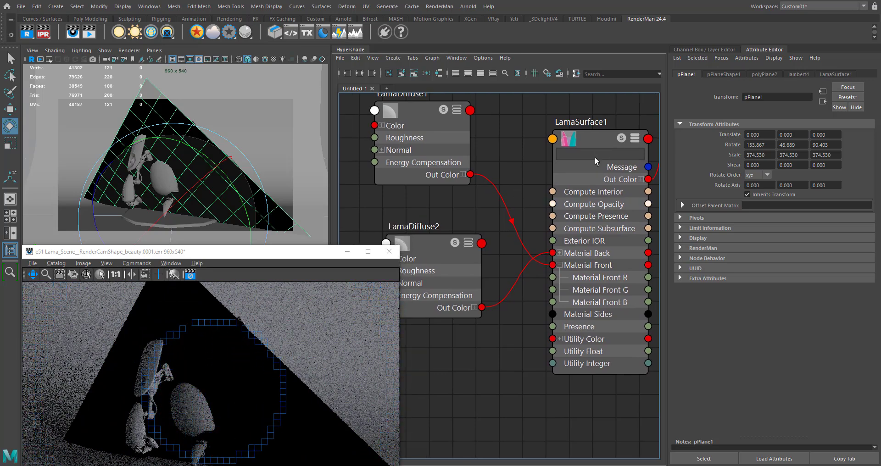
left_click_drag(604, 122, 568, 146)
left_click(567, 146)
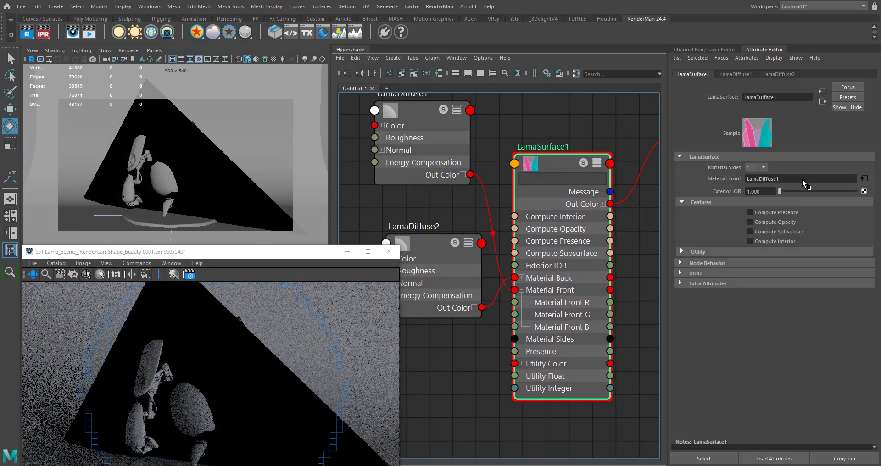
left_click(758, 166)
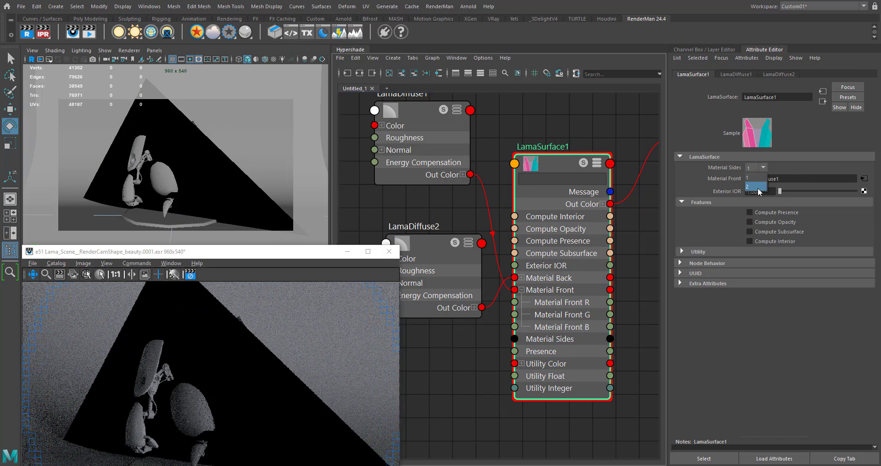
left_click(756, 187)
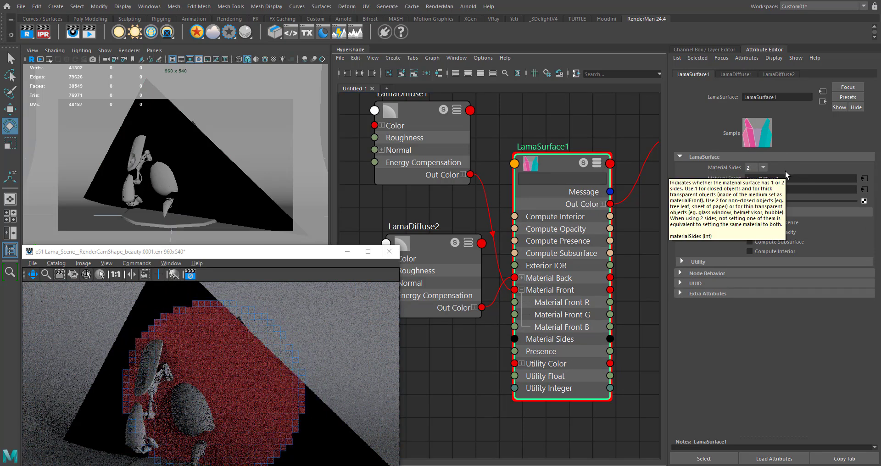
left_click(752, 169)
left_click(754, 179)
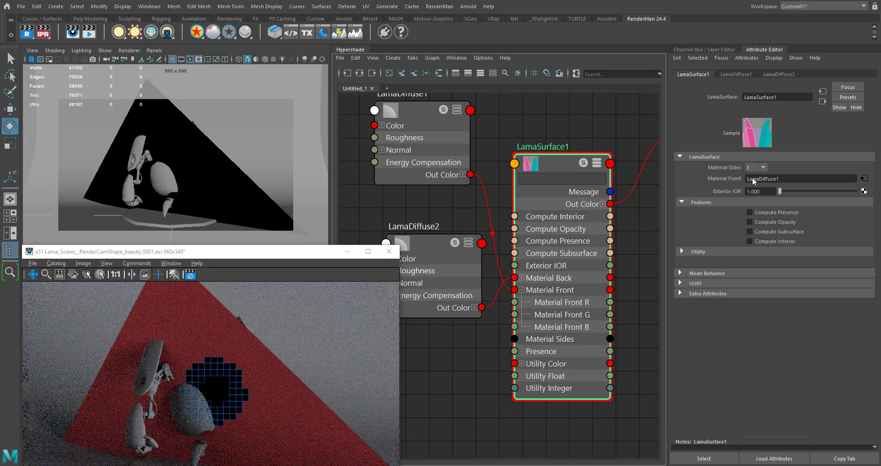
- Delete the LamaDiffuse2 node from the material graph and show LamaSurface1's attributes
middle_click_drag(465, 377, 507, 367, "alt")
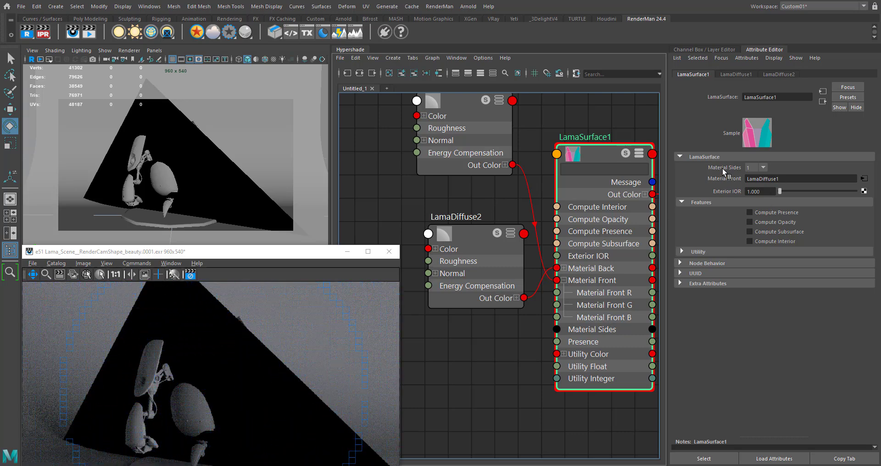
middle_click_drag(489, 205, 510, 199, "alt")
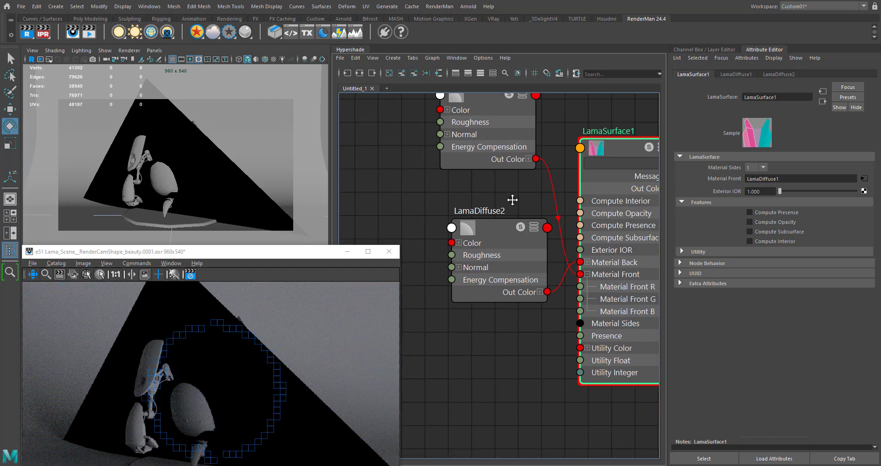
left_click(502, 235)
left_click_drag(502, 235, 475, 238)
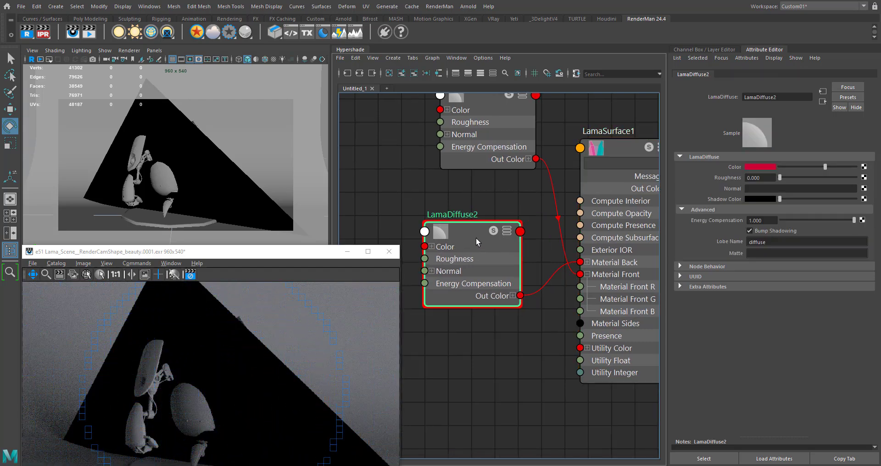
key("Delete")
left_click(601, 151)
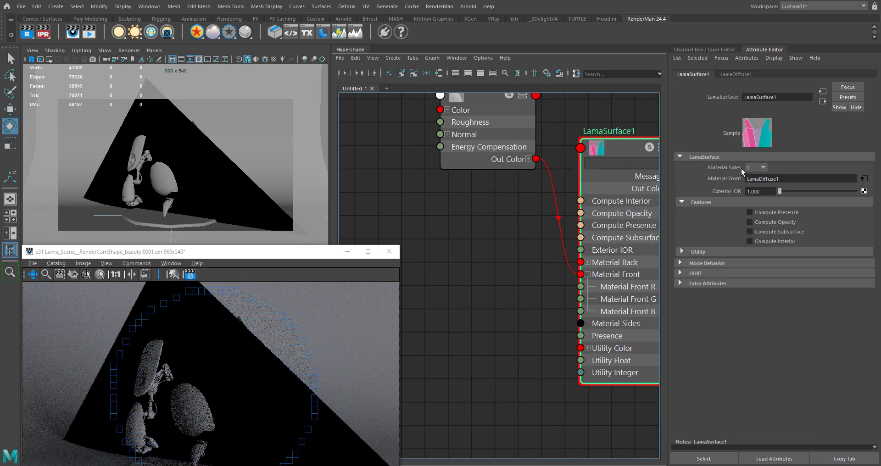
- Stop the interactive render and hide the plane in the viewport
left_click(191, 274)
left_click(237, 187)
key("h")
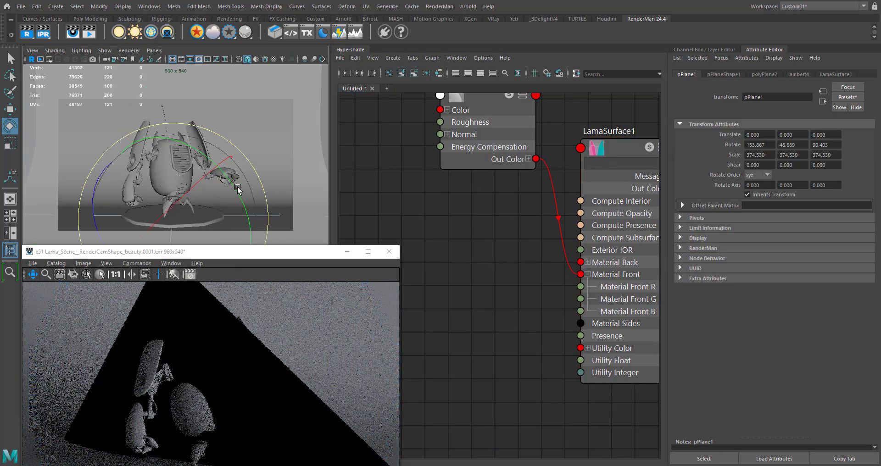
left_click(450, 233)
- Move the LamaDiffuse1 node farther away from LamaSurface1 to free space in the graph
middle_click_drag(479, 264, 450, 282, "alt")
scroll(449, 275, "down", 2)
left_click_drag(458, 175, 395, 179)
middle_click_drag(448, 291, 480, 250, "alt")
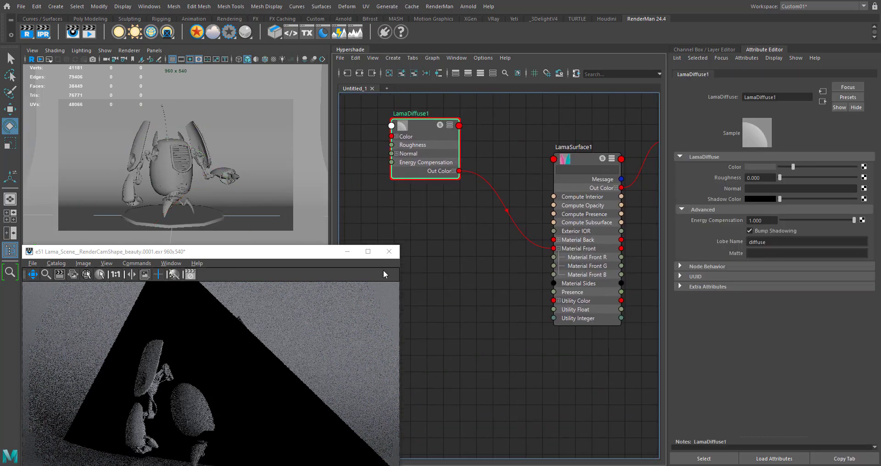
- Restore the color channel display of the rendered image and move the render window clear of the node graph
left_click_drag(319, 259, 266, 271)
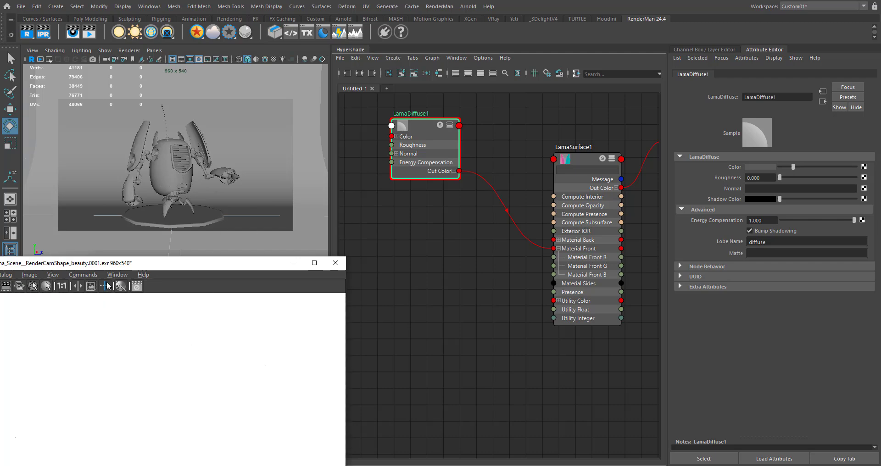
left_click(53, 275)
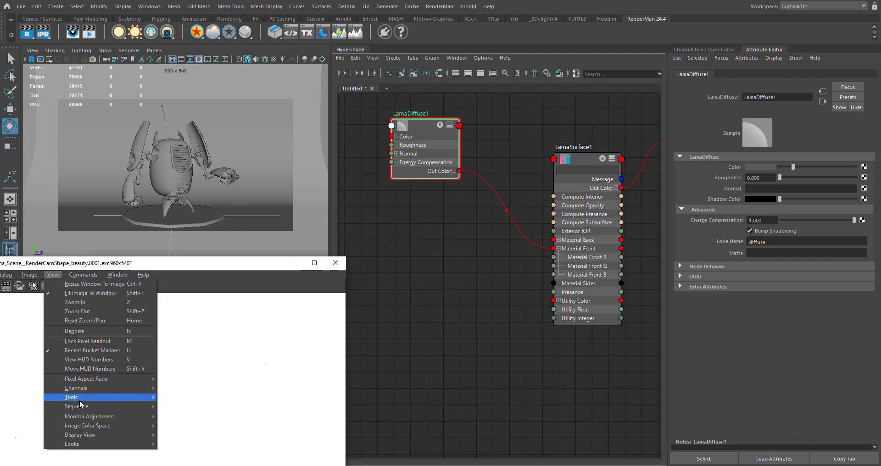
mouse_move(85, 389)
left_click(174, 388)
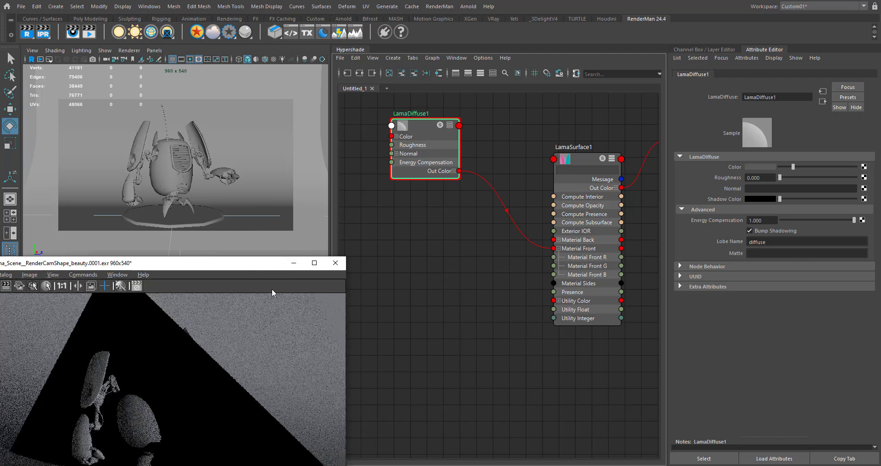
left_click_drag(269, 270, 275, 380)
- Add a LamaConductor node, place it below LamaDiffuse1 and collapse its attribute list
left_click(381, 284)
key("Tab")
type("lama")
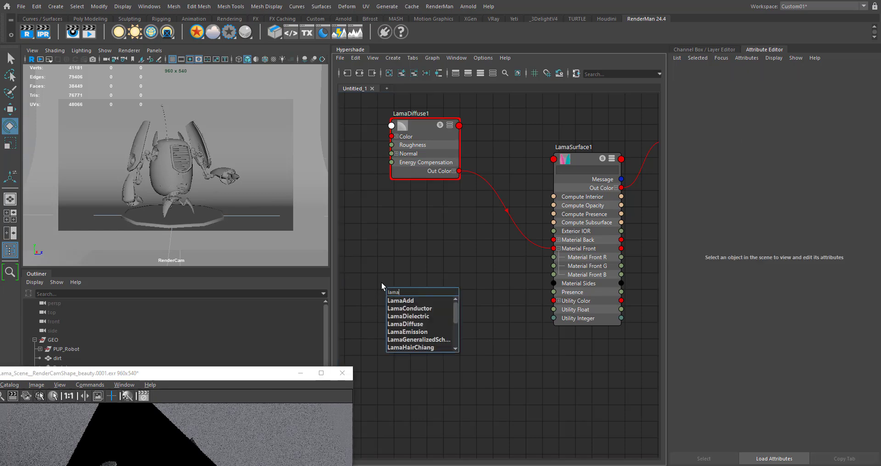
type("con")
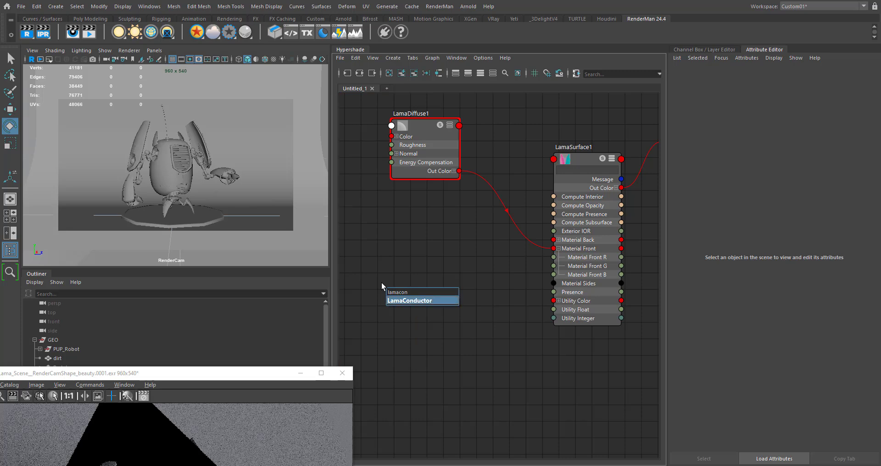
key("Return")
left_click_drag(412, 297, 422, 211)
key("3")
- Add a LamaDielectric node, place it below LamaConductor1 and collapse its attribute list
middle_click_drag(418, 284, 432, 266, "alt")
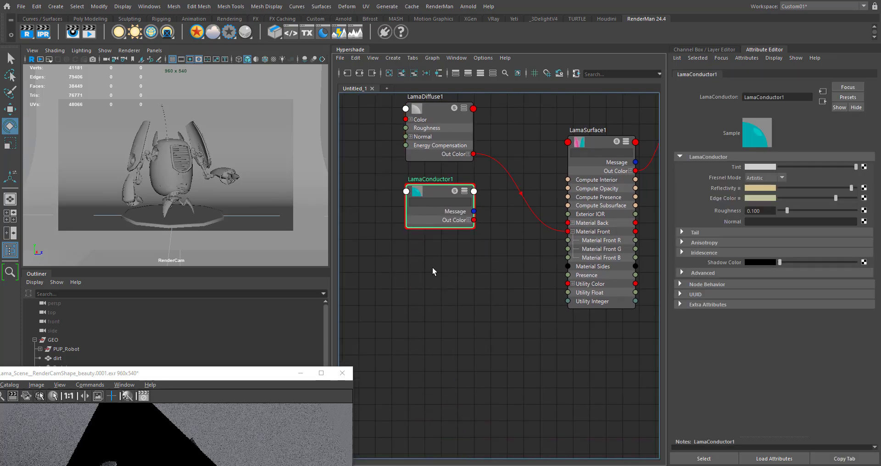
left_click(432, 267)
key("Tab")
type("lamad")
key("Down")
key("Return")
left_click_drag(460, 292, 439, 257)
key("3")
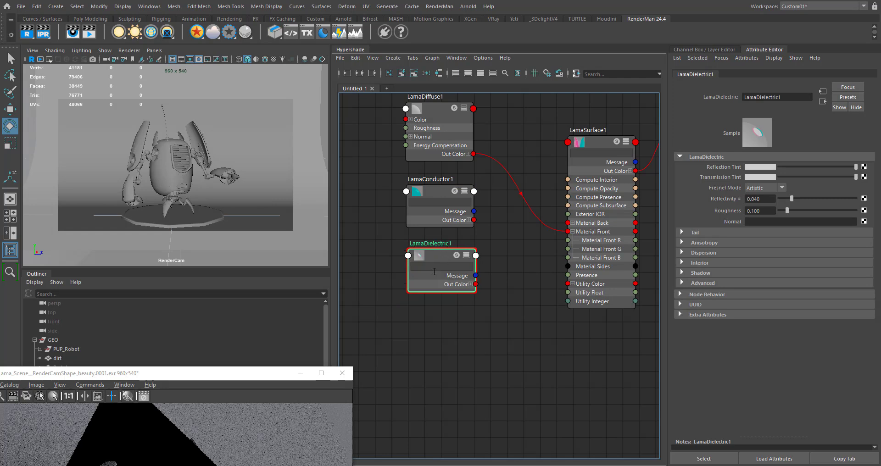
- Add a LamaSSS node, place it below LamaDielectric1 and collapse its attribute list
middle_click_drag(426, 329, 431, 302, "alt")
left_click(431, 308)
key("Tab")
type("lamass")
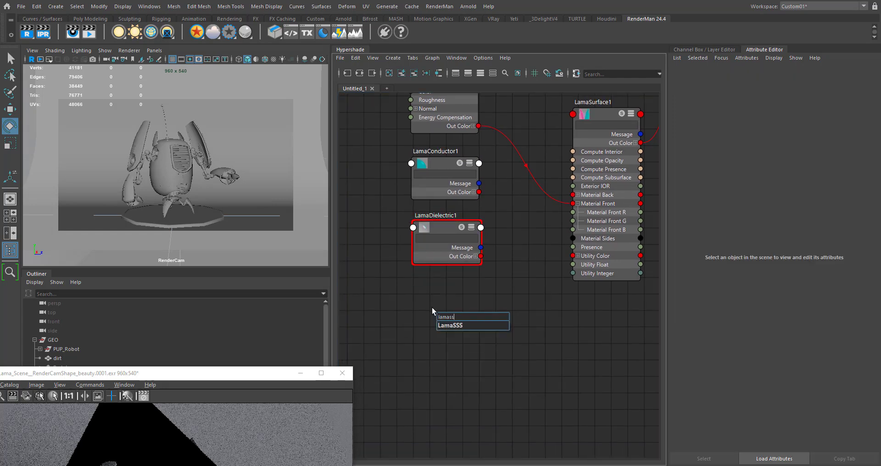
key("Down")
key("Return")
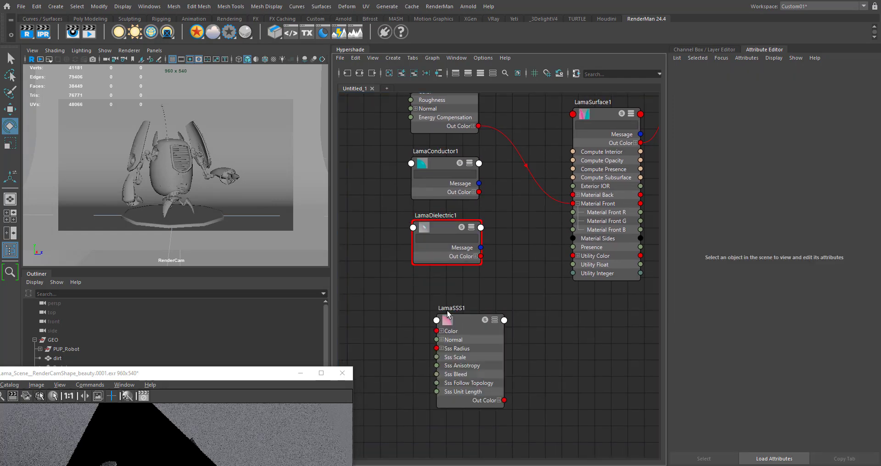
left_click_drag(466, 322, 441, 301)
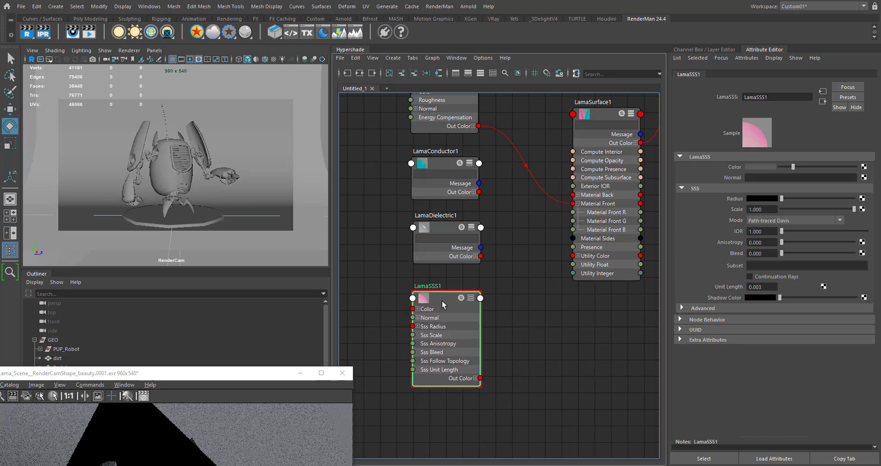
key("3")
- Add a LamaTranslucent node and place it below LamaSSS1 in the column
middle_click_drag(450, 381, 455, 346, "alt")
left_click(448, 360)
key("Tab")
type("m")
key("BackSpace")
type("lama")
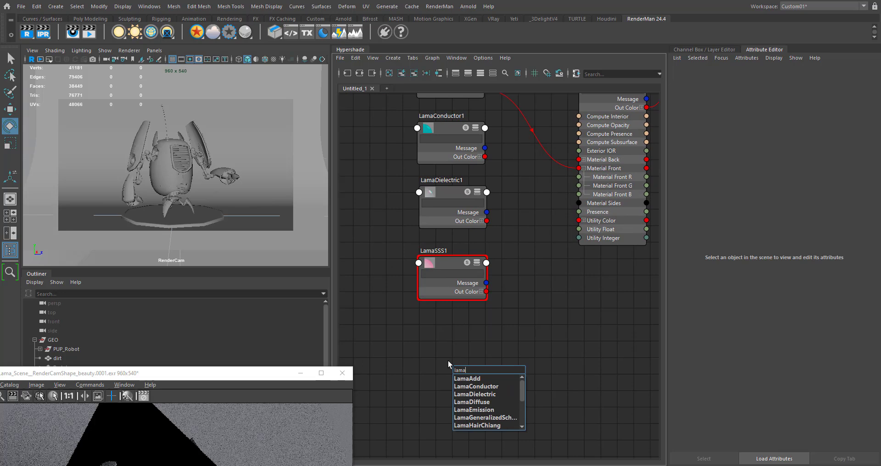
type("tra")
key("Down")
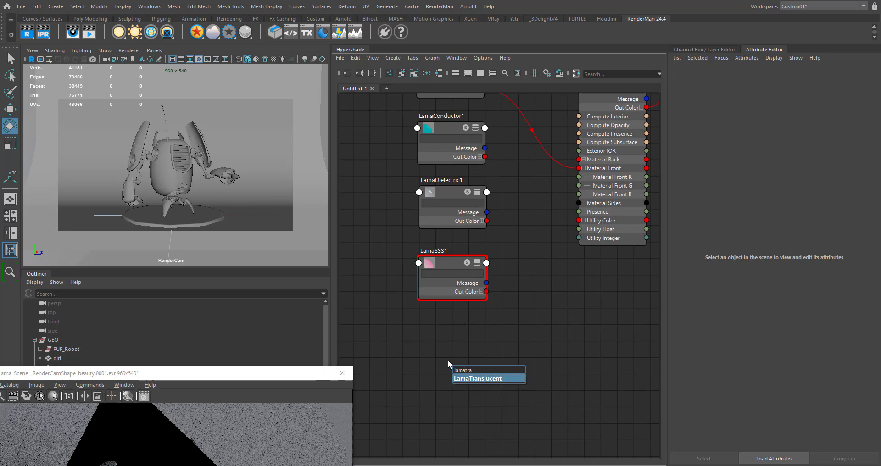
key("Return")
left_click_drag(474, 373, 441, 332)
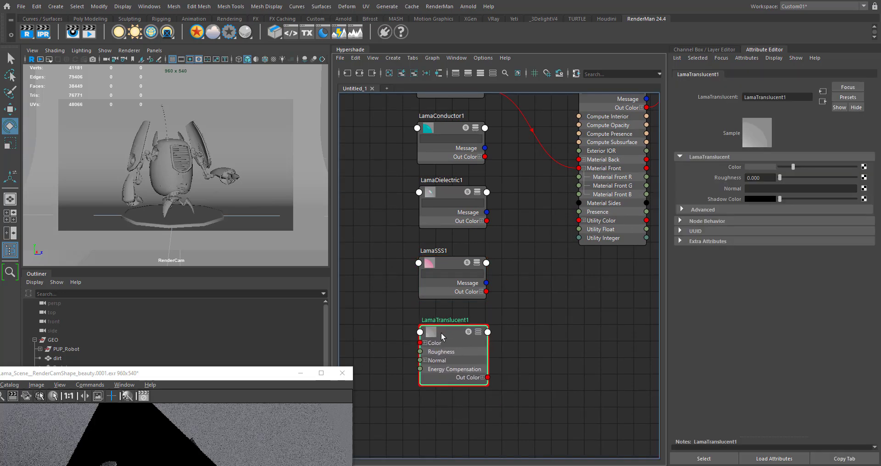
- Add a LamaHairChiang node, place it below LamaTranslucent1 and collapse its attribute list
middle_click_drag(451, 415, 453, 367, "alt")
left_click(453, 367)
key("Tab")
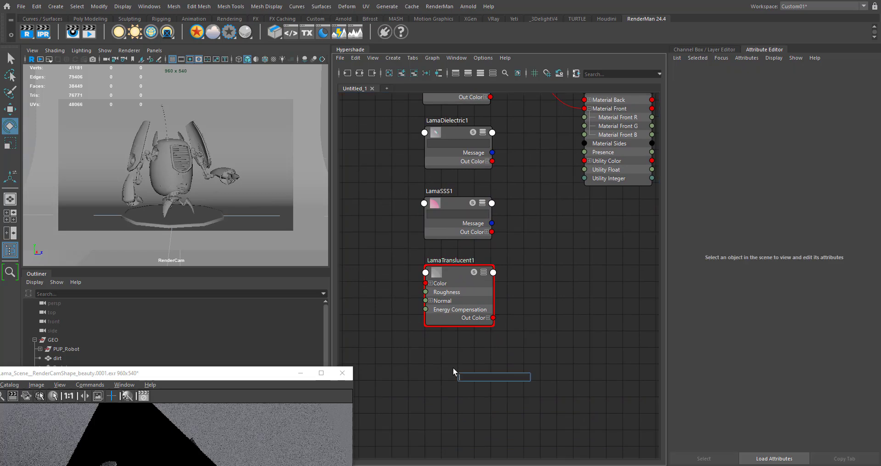
type("lamaha")
key("Down")
key("Return")
left_click_drag(454, 379, 455, 360)
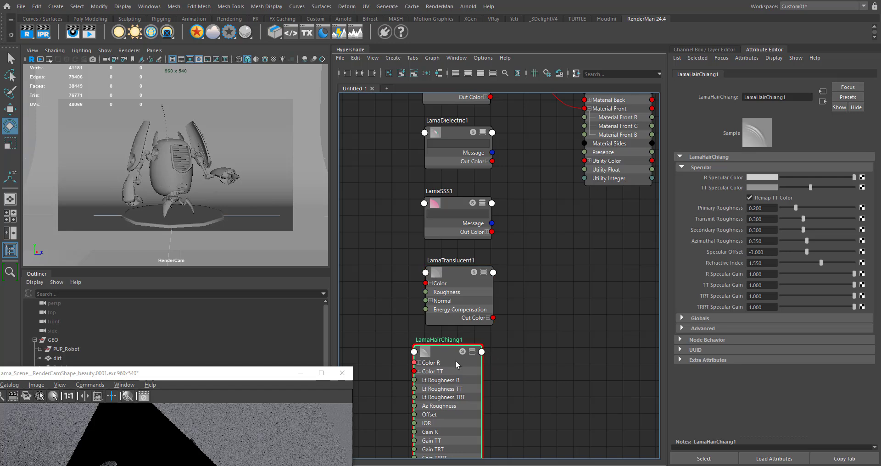
key("1")
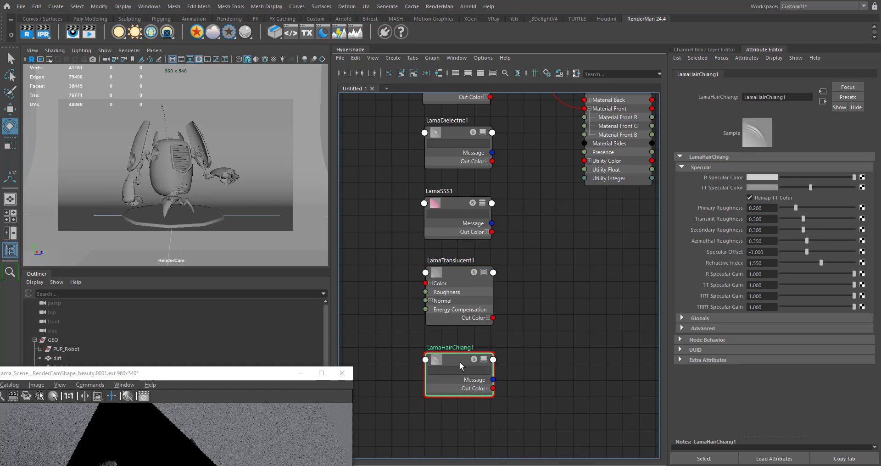
- Add a LamaSheen node and place it below LamaHairChiang1 in the column
middle_click_drag(521, 378, 509, 351, "alt")
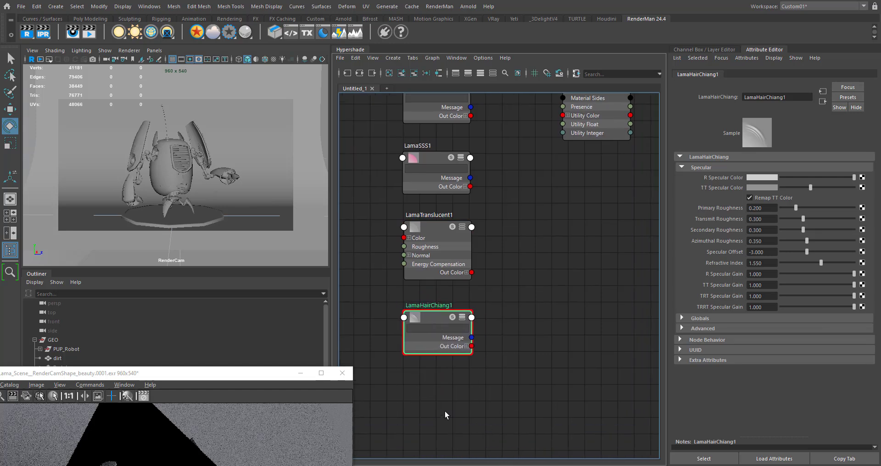
left_click(427, 389)
key("Tab")
type("lamaf")
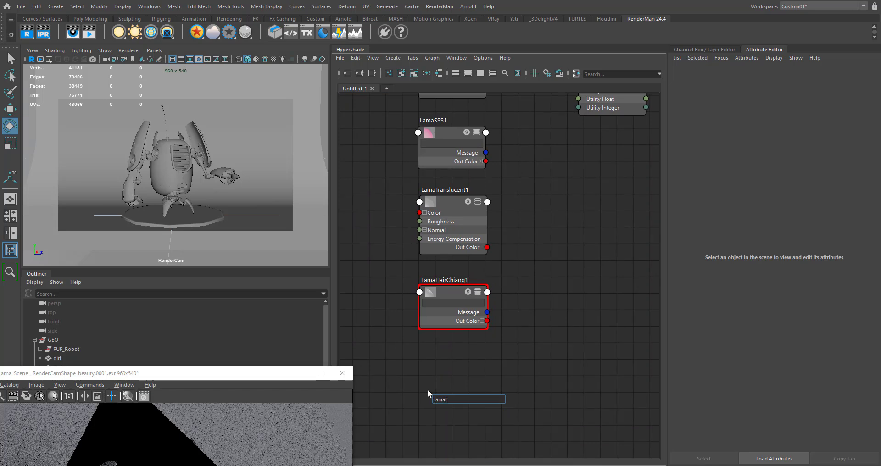
key("BackSpace")
key("BackSpace")
key("BackSpace")
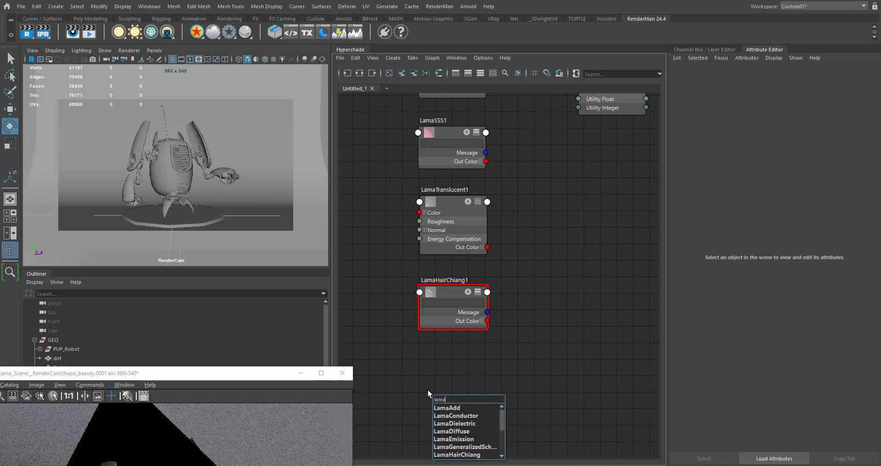
type("she")
key("Down")
key("Return")
left_click_drag(445, 406, 434, 362)
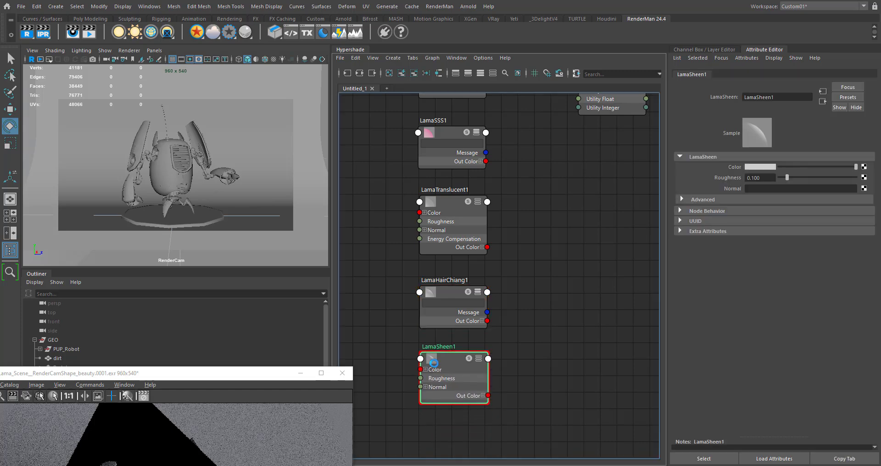
- Add a LamaEmission node in the empty space below LamaSheen1
middle_click_drag(431, 410, 441, 373, "alt")
left_click(441, 373)
key("Tab")
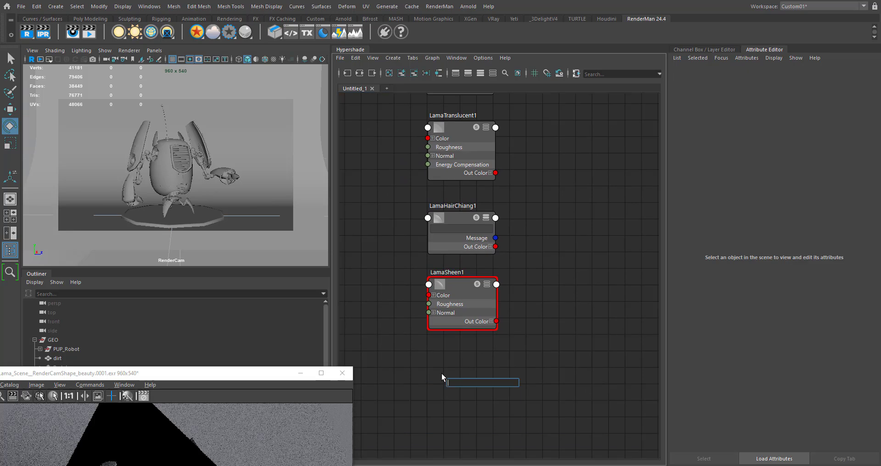
type("lama")
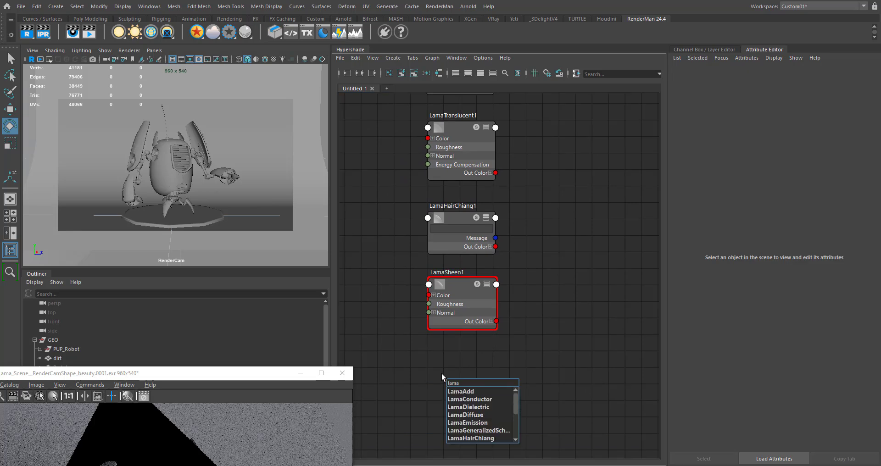
type("e")
key("Down")
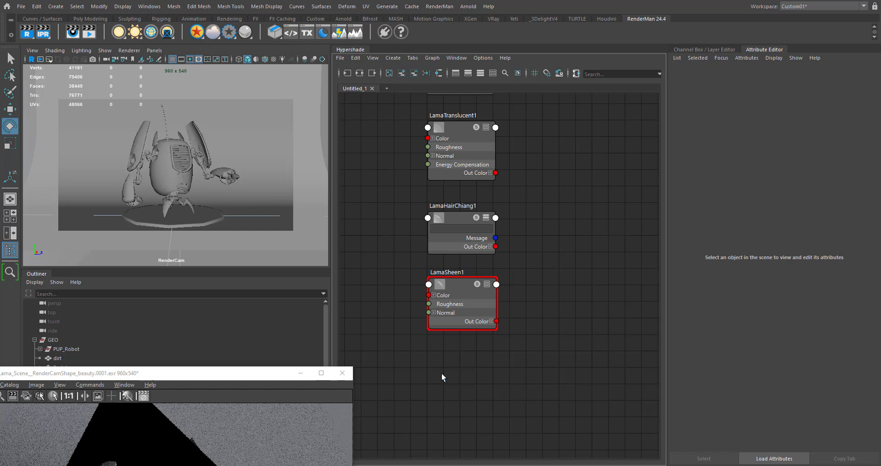
key("Return")
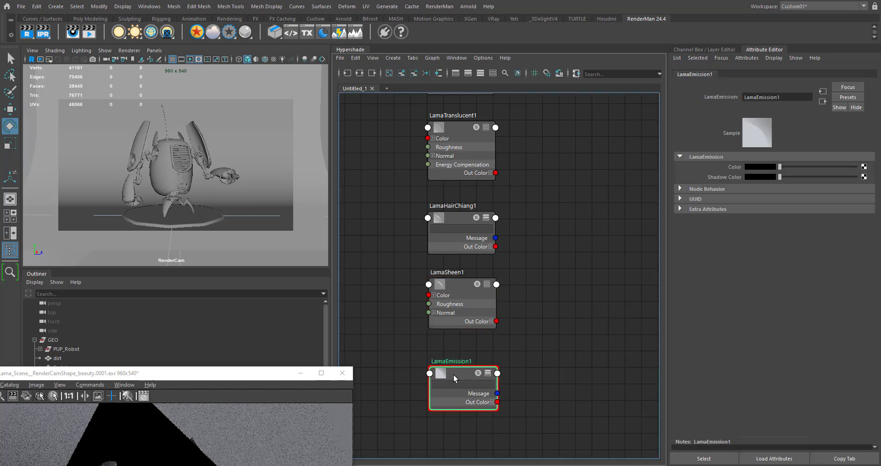
- Move LamaSurface1 up to align it with LamaDiffuse1 at the top of the material column
scroll(542, 298, "down", 8)
scroll(507, 244, "up", 8)
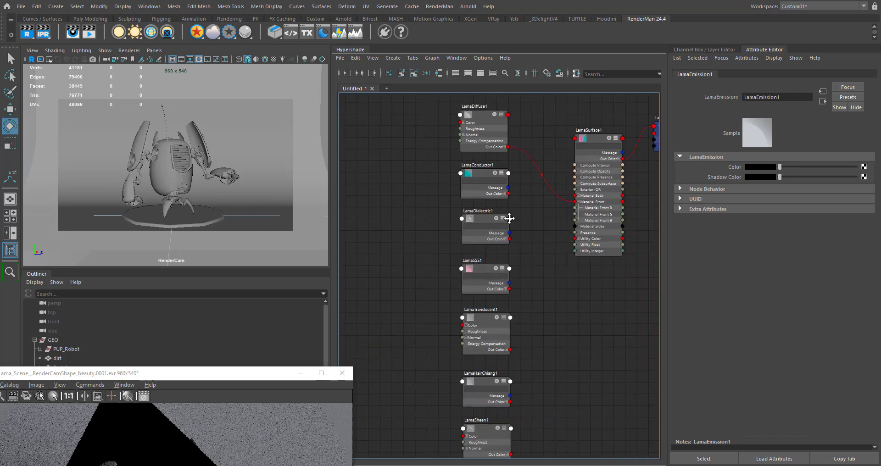
left_click_drag(398, 439, 483, 138)
middle_click_drag(489, 160, 466, 160, "alt")
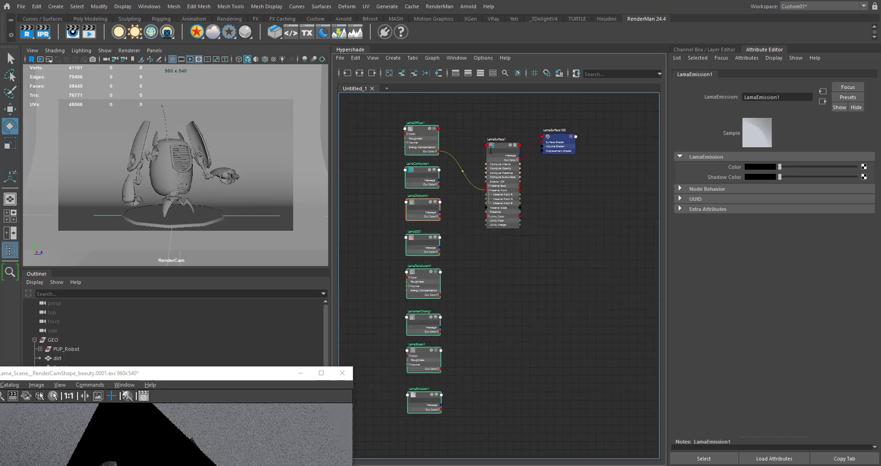
left_click_drag(501, 144, 502, 127)
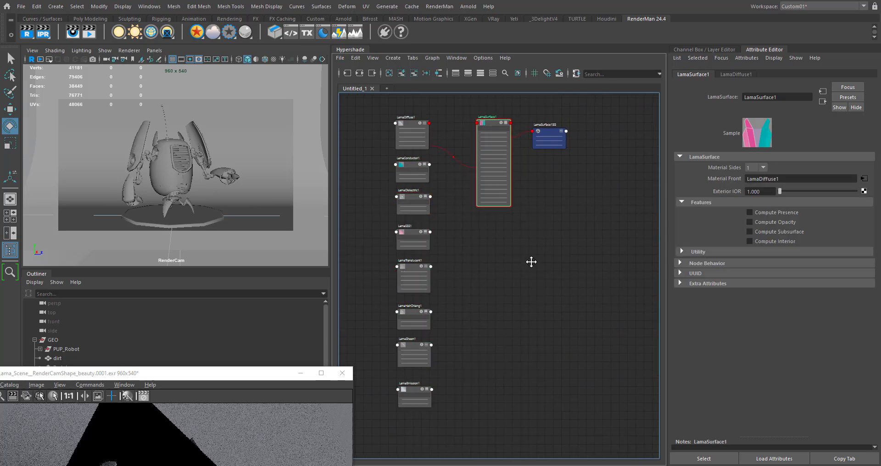
scroll(454, 138, "up", 5)
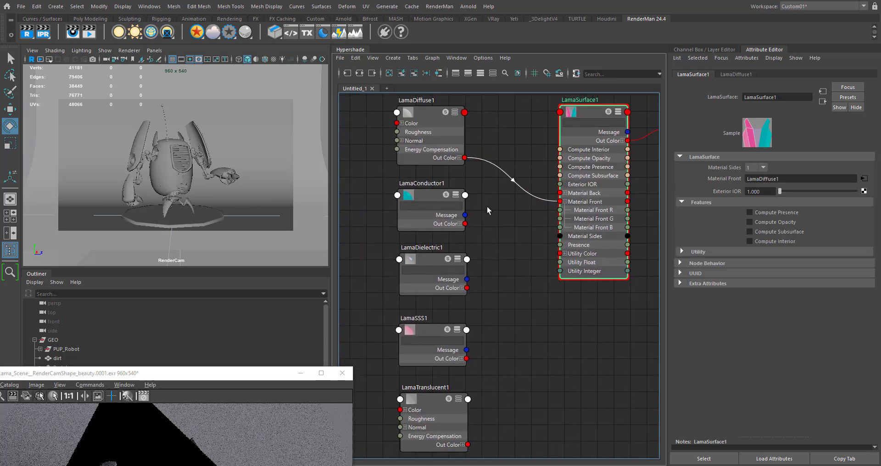
- Add a PxrSurface node in the empty space below LamaSurface1
scroll(486, 187, "down", 5)
left_click(494, 274)
key("Tab")
type("p")
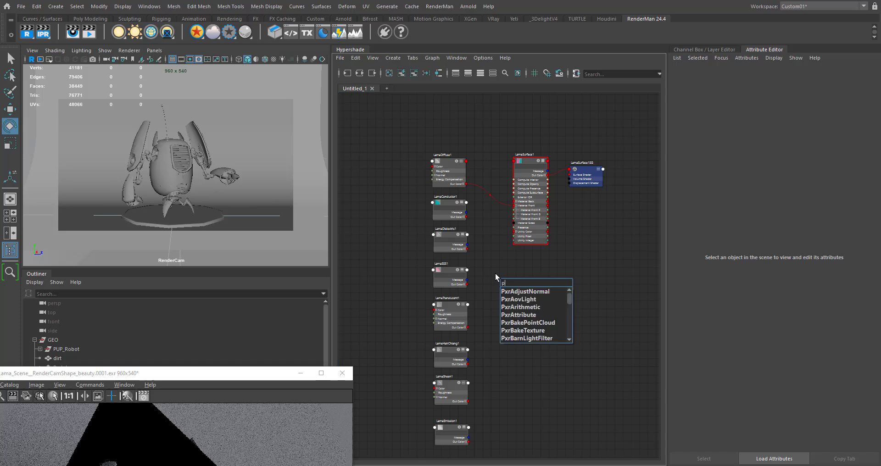
type("xrsurface")
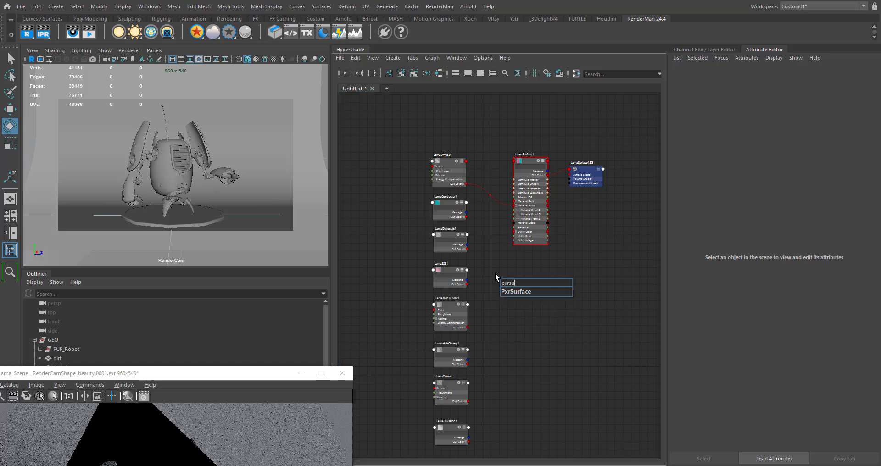
key("Return")
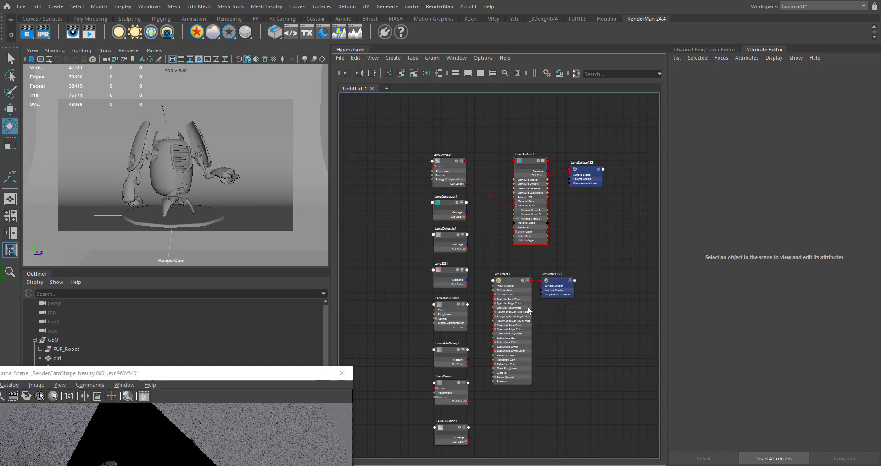
- Examine the PxrSurface node's attribute groups, from Diffuse and Primary Specular down to Glass, Glow and Globals
left_click(527, 306)
middle_click_drag(569, 262, 599, 249, "alt")
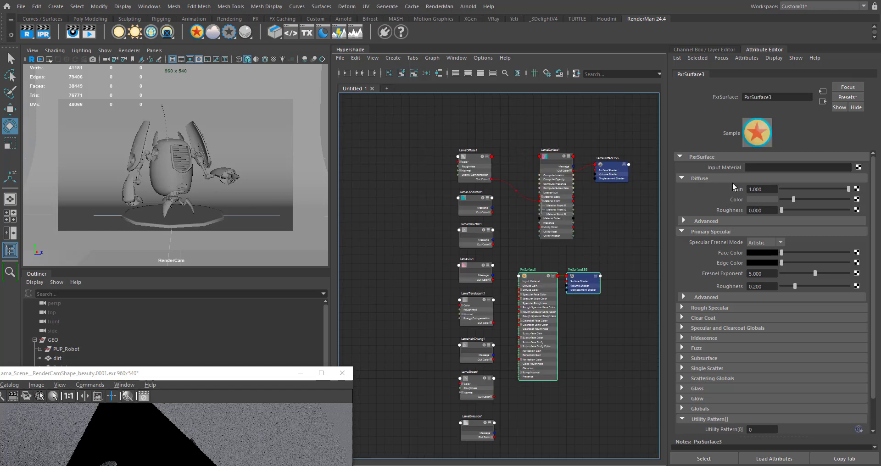
scroll(708, 260, "down", 2)
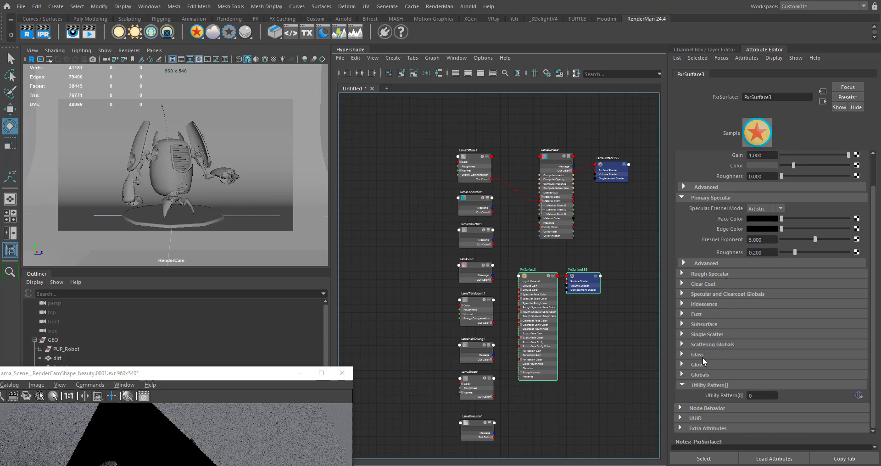
scroll(728, 230, "up", 2)
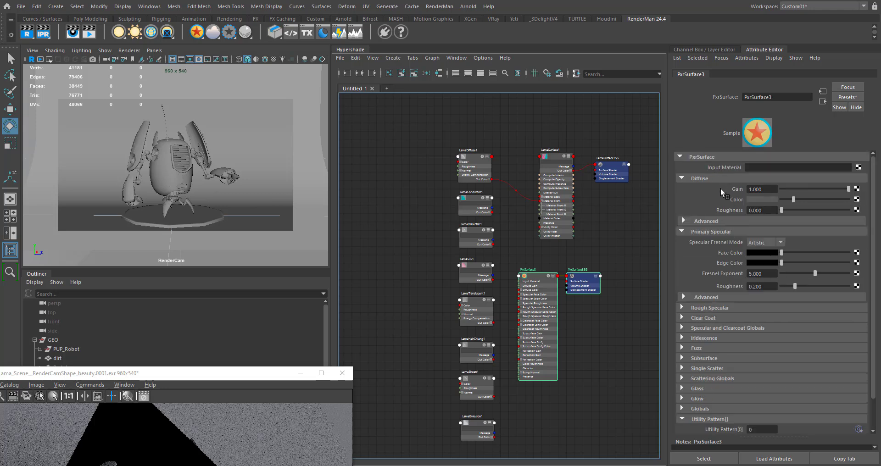
mouse_move(720, 188)
mouse_move(725, 273)
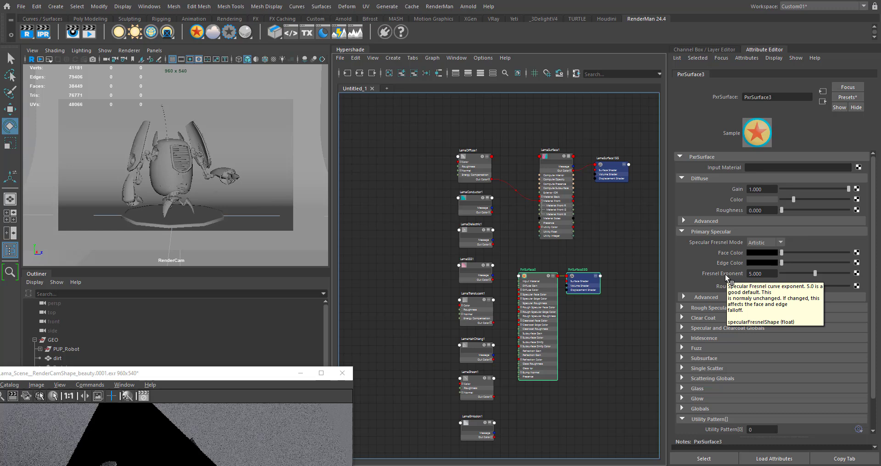
scroll(725, 275, "down", 3)
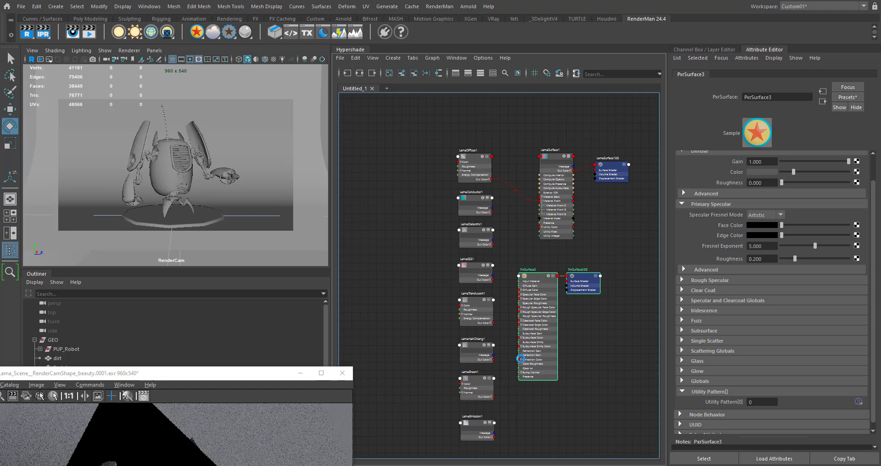
- Delete the PxrSurface node together with its shading group
key("Delete")
middle_click_drag(527, 271, 487, 289, "alt")
middle_click_drag(473, 205, 498, 154, "alt")
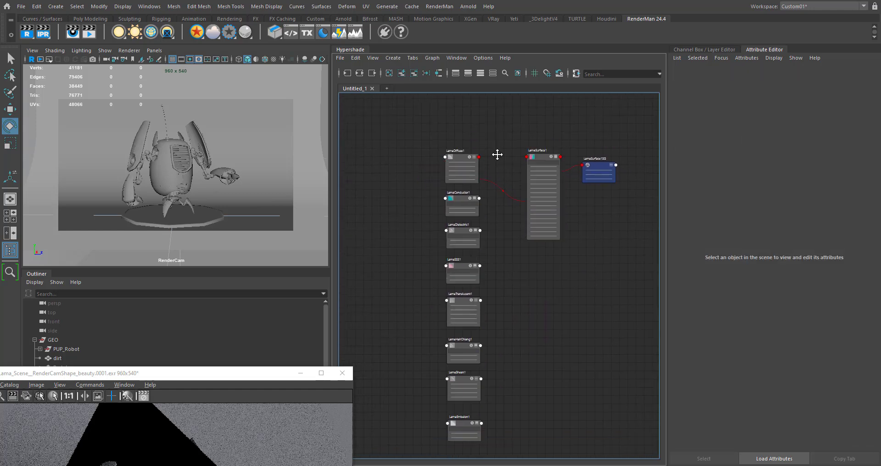
- Connect LamaConductor1's Out Color to LamaSurface1's Material Front and move the render window up so the whole image shows
left_click_drag(507, 126, 410, 438)
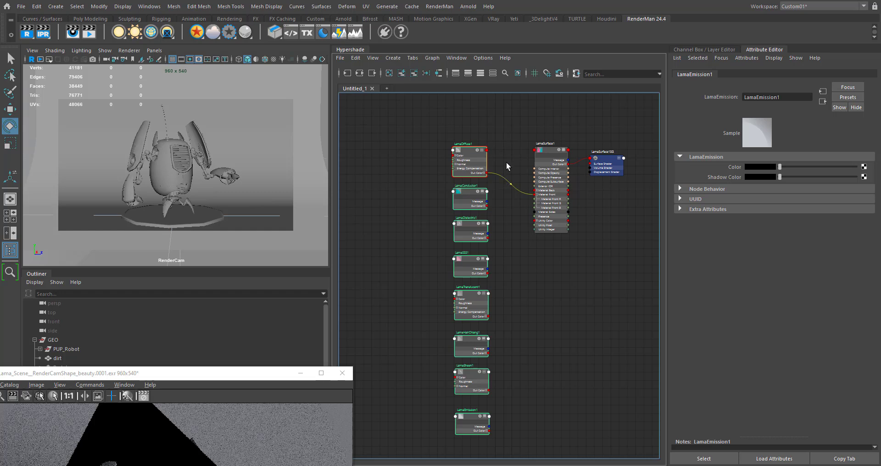
mouse_move(507, 182)
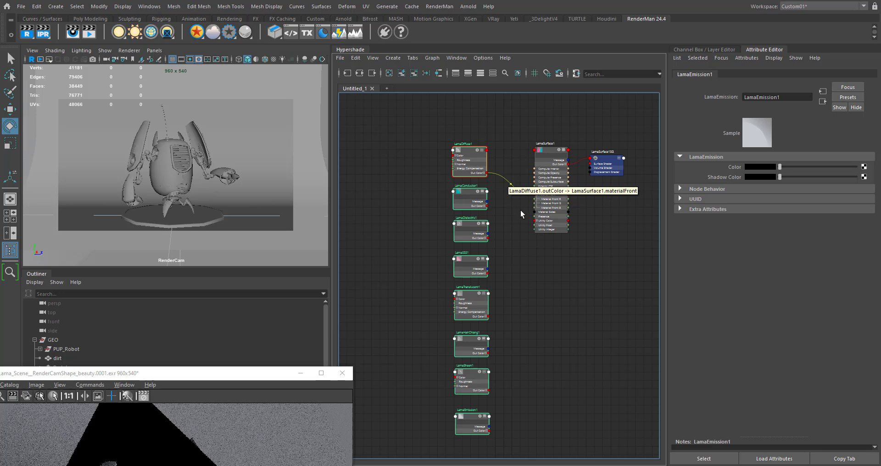
middle_click_drag(507, 168, 511, 175, "alt")
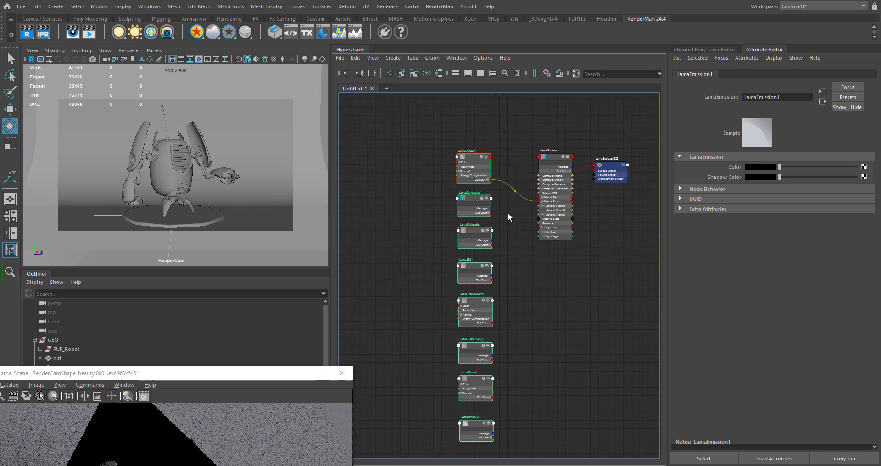
middle_click_drag(508, 216, 461, 216, "alt")
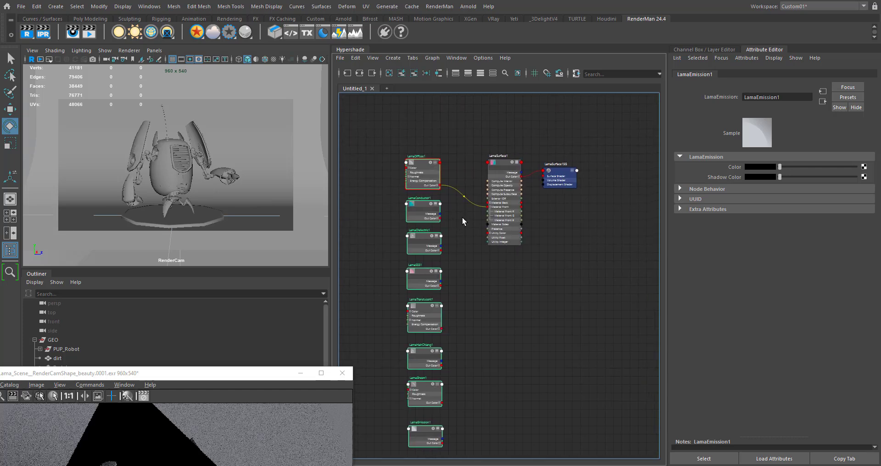
right_click_drag(445, 164, 480, 186, "alt")
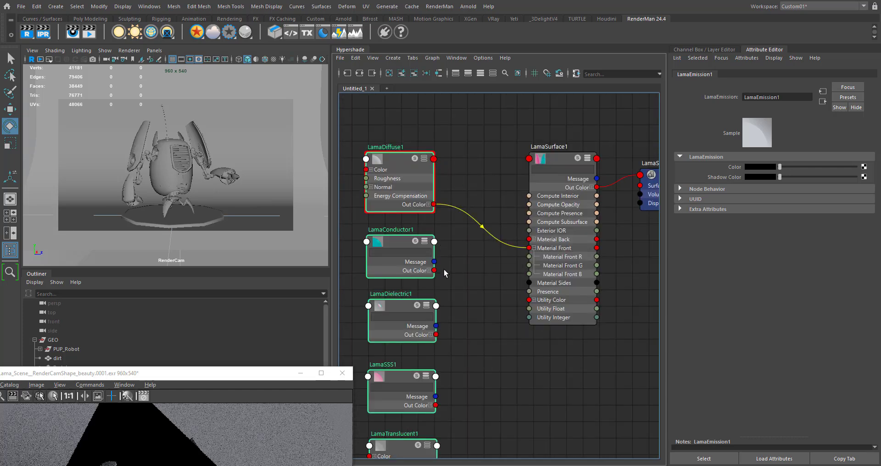
middle_click_drag(454, 261, 452, 246, "alt")
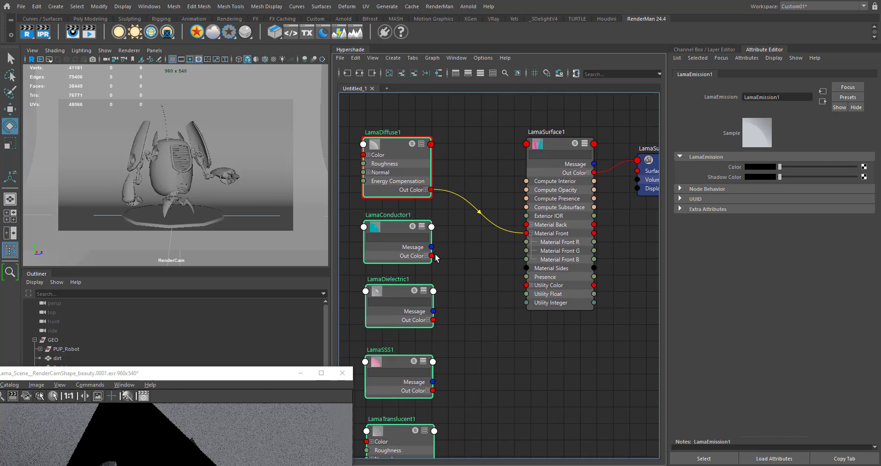
left_click_drag(431, 256, 526, 233)
left_click_drag(251, 376, 282, 225)
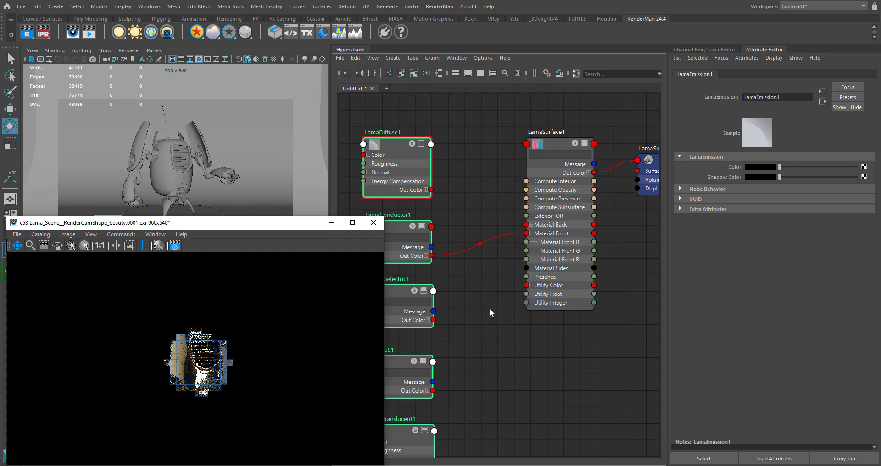
middle_click_drag(453, 212, 504, 185, "alt")
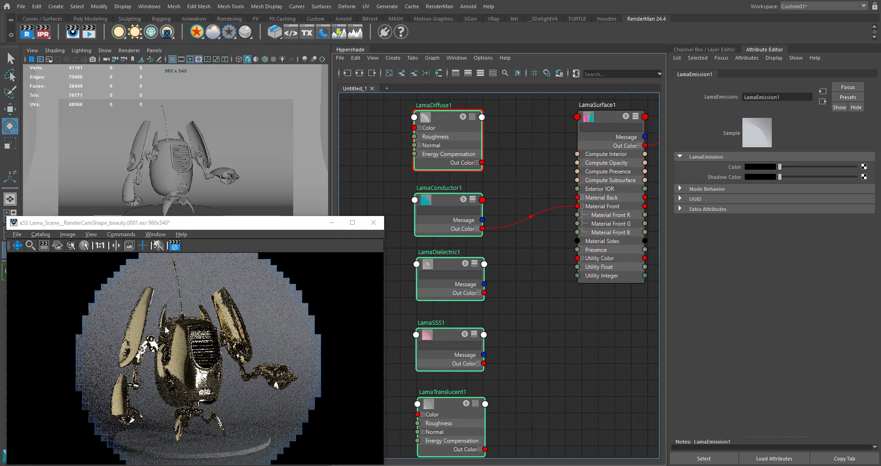
- Set LamaConductor1's Tint to red
left_click(511, 183)
left_click(449, 201)
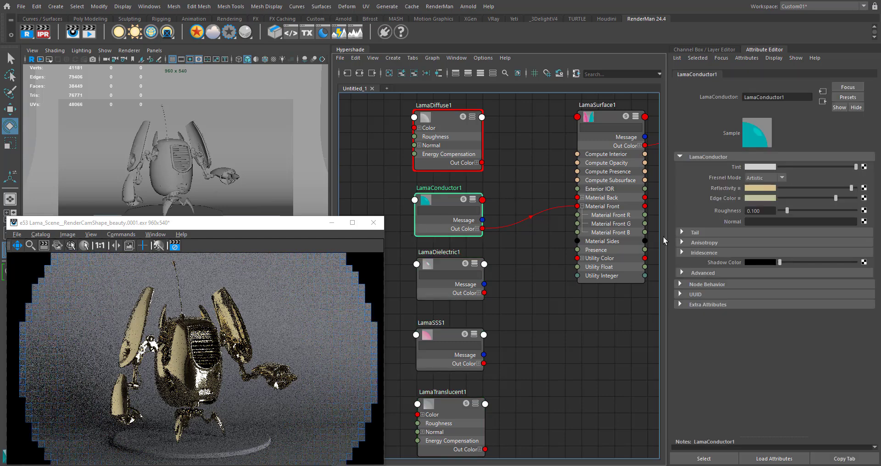
left_click(761, 166)
left_click(734, 157)
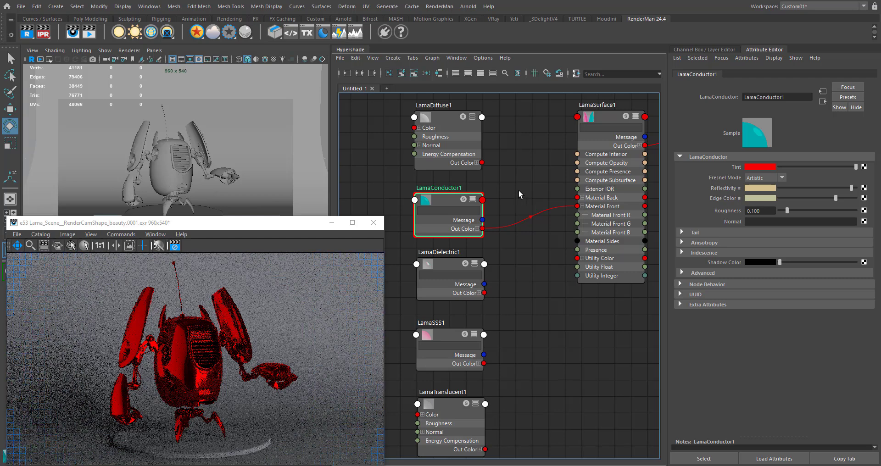
middle_click_drag(508, 187, 512, 197, "alt")
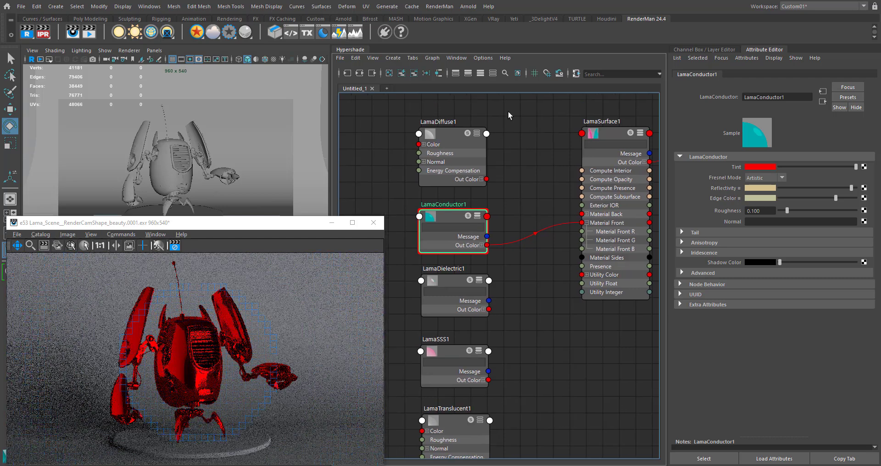
left_click(453, 143)
left_click(512, 198)
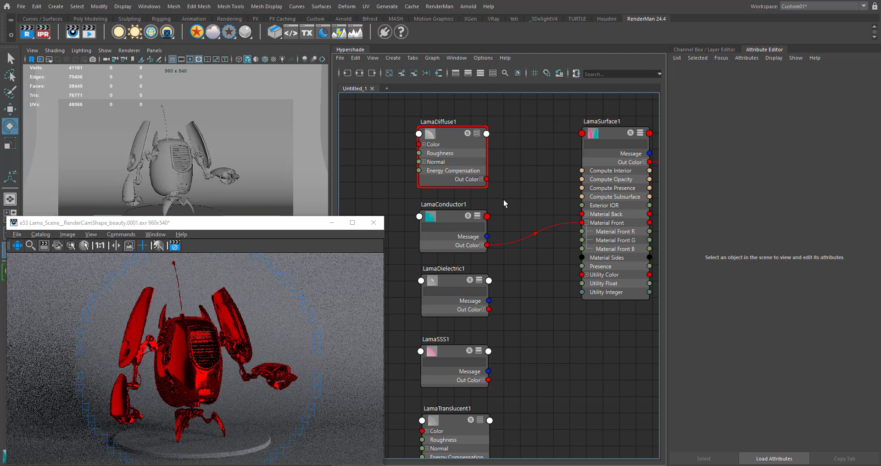
middle_click_drag(510, 211, 497, 203, "alt")
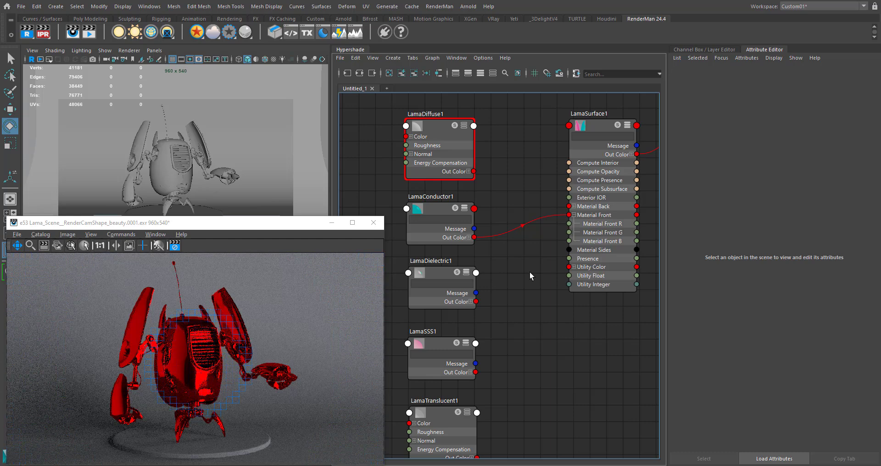
- Reset LamaConductor1's Tint to its default colour
middle_click_drag(530, 272, 528, 259, "alt")
scroll(528, 259, "down", 2)
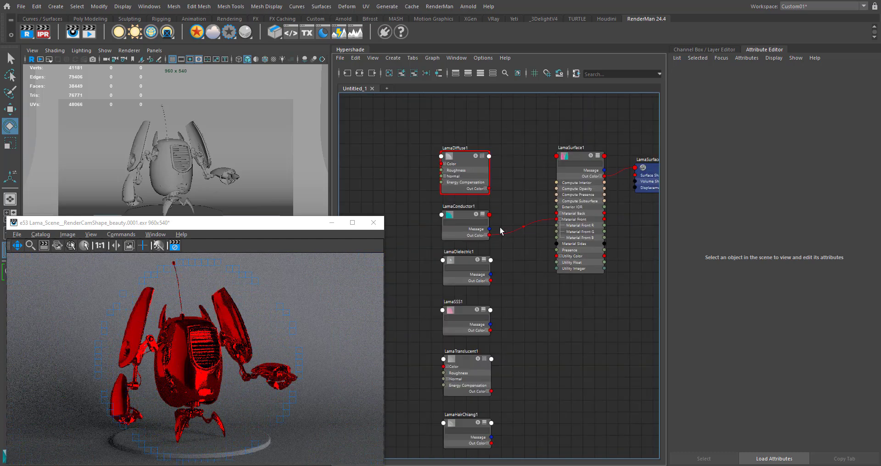
left_click(458, 219)
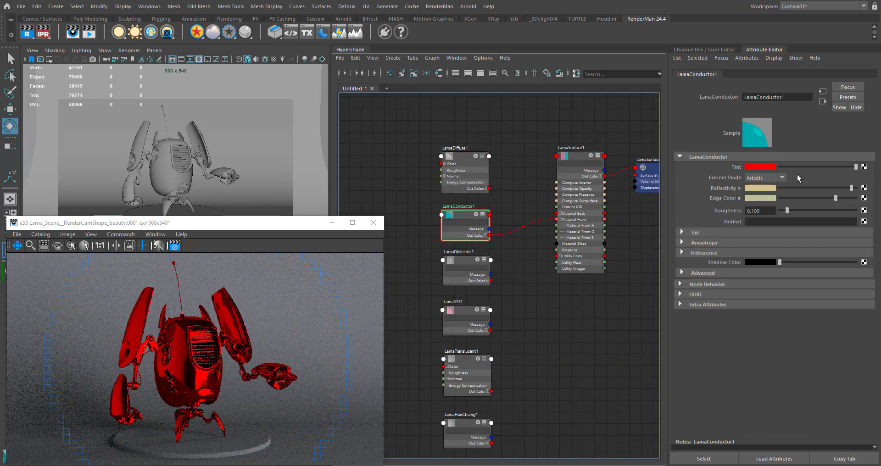
right_click(733, 167)
left_click(752, 179)
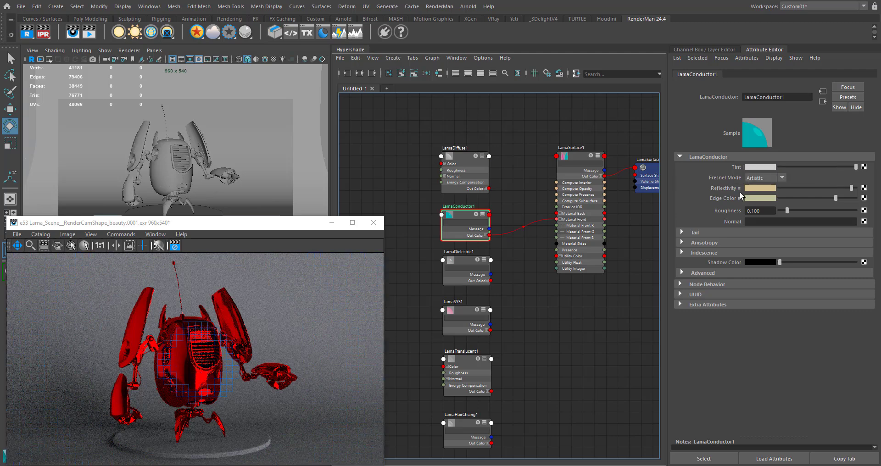
- Connect LamaDielectric1's Out Color to LamaSurface1's Material Front in place of LamaConductor1
scroll(509, 273, "up", 2)
scroll(651, 237, "up", 1)
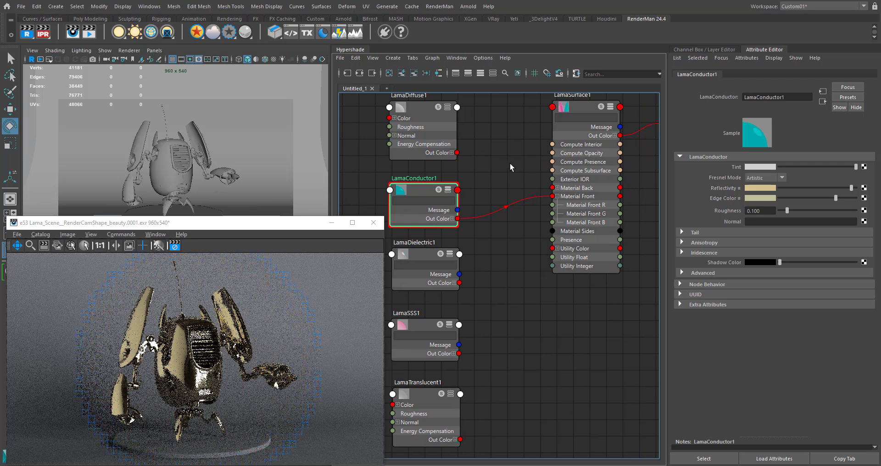
middle_click_drag(511, 173, 516, 178, "alt")
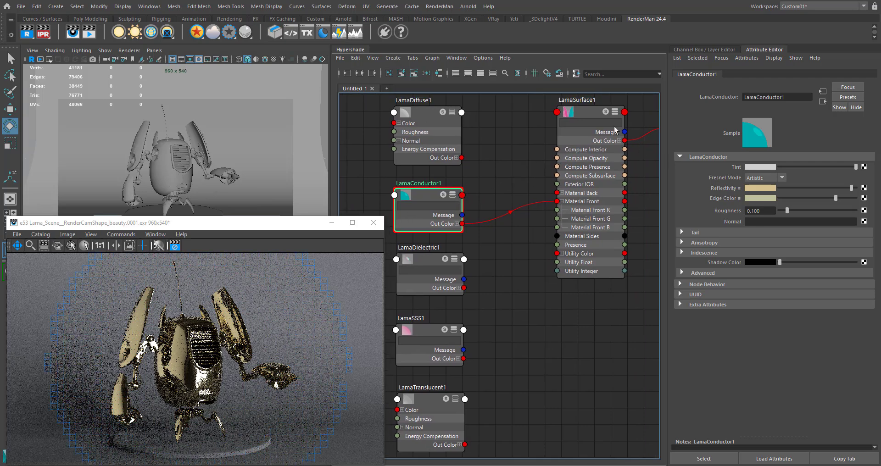
left_click(587, 112)
left_click_drag(464, 288, 556, 201)
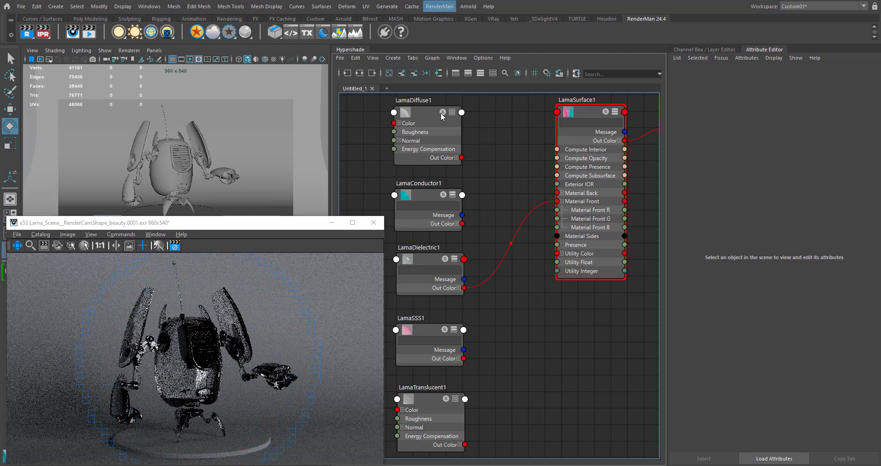
- Set Max Specular Depth to 10 in the RenderMan sampling render settings
left_click(439, 7)
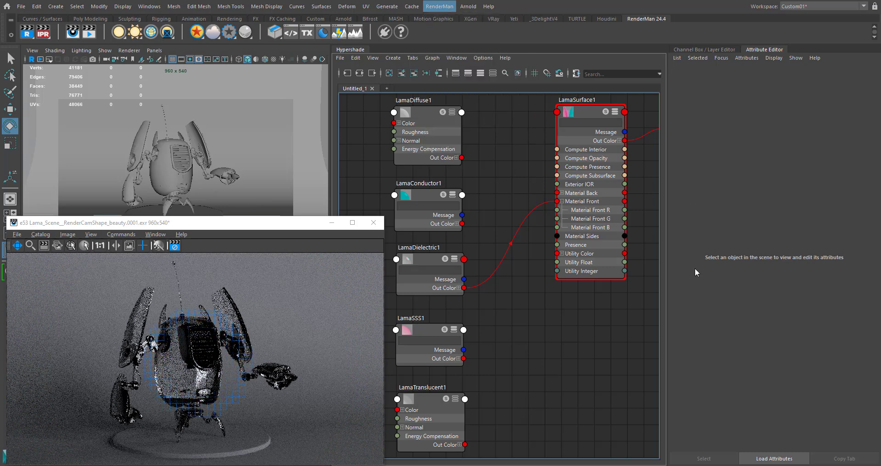
left_click(472, 86)
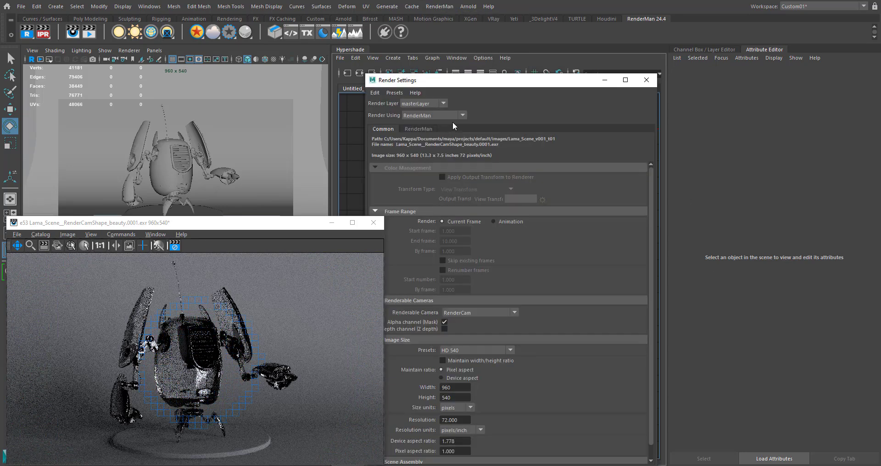
left_click(427, 129)
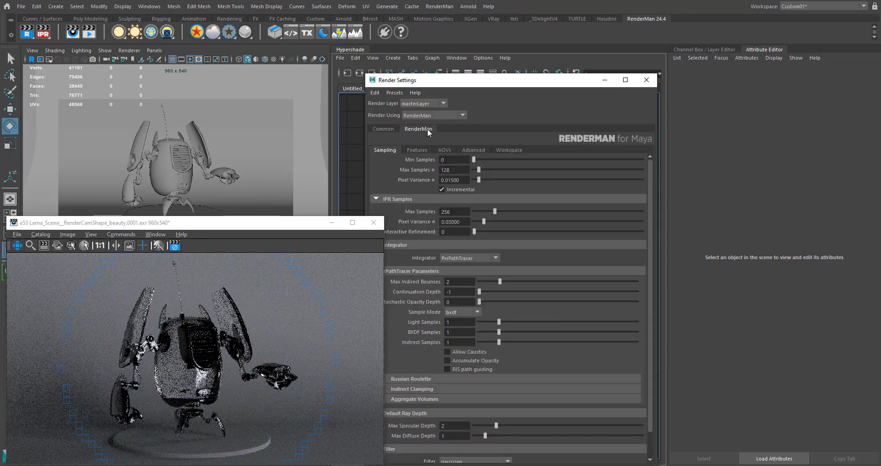
scroll(429, 379, "down", 2)
double_click(454, 398)
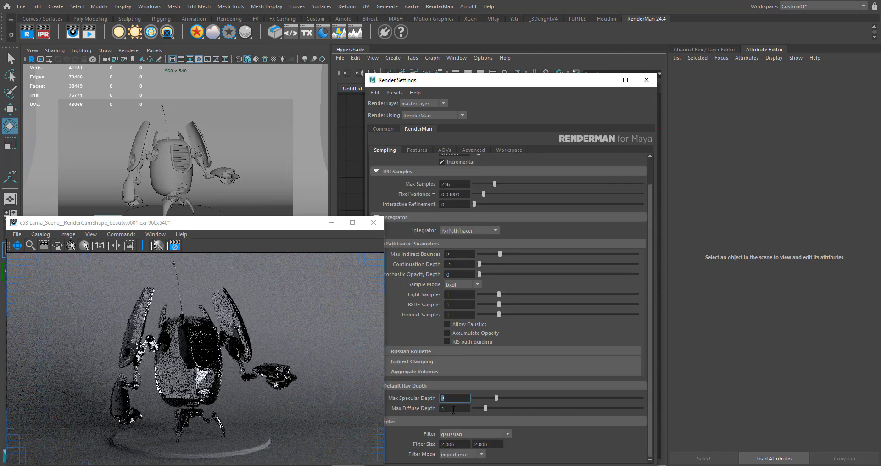
type("10")
key("Return")
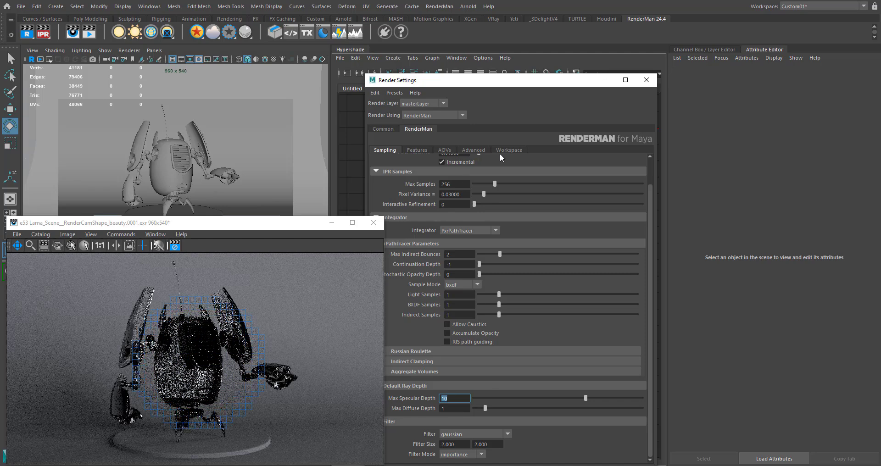
- Move the render settings window clear of the nodes and enable Compute Opacity on LamaSurface1
left_click_drag(565, 86, 558, 329)
left_click(581, 111)
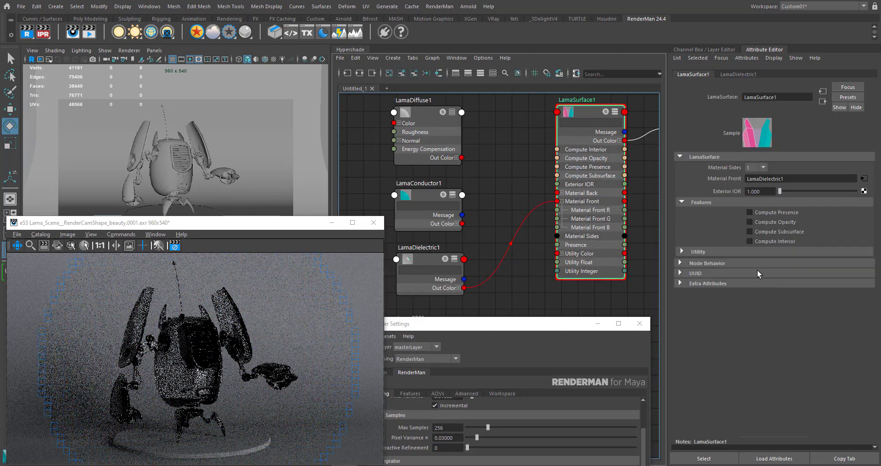
left_click(779, 223)
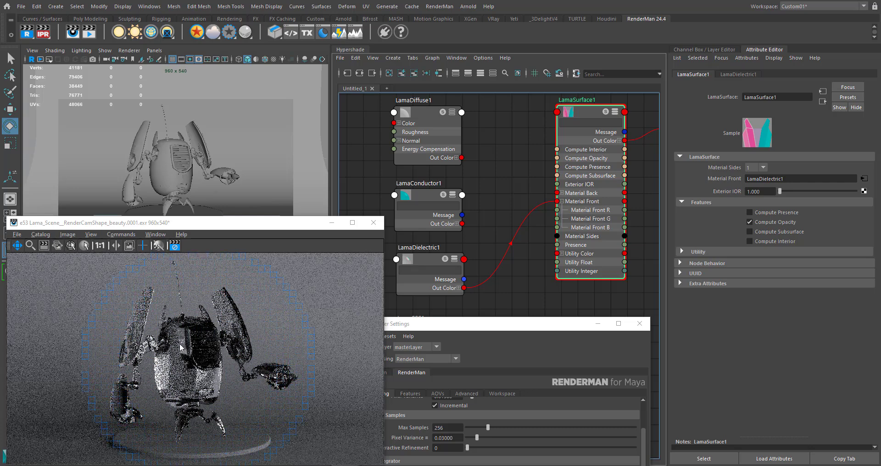
- Set Max Specular Depth back to 2 and close the render settings
mouse_move(513, 329)
left_mouse_down()
mouse_move(531, 227)
mouse_move(523, 332)
left_mouse_up()
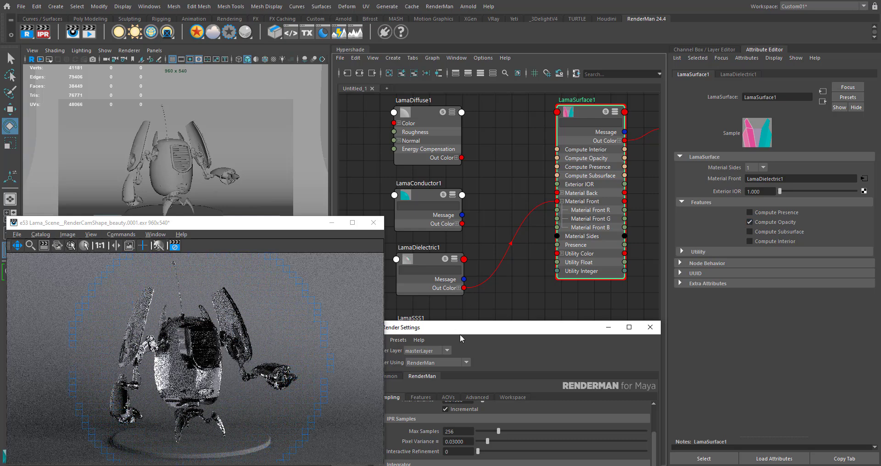
left_click_drag(462, 334, 474, 105)
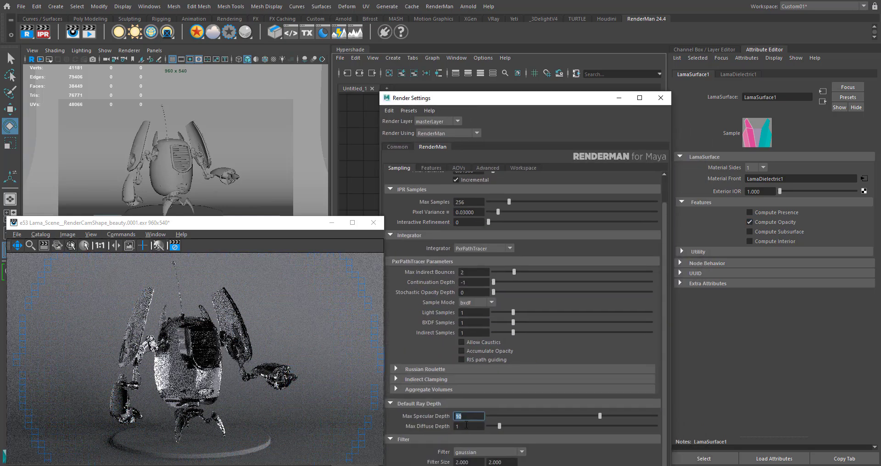
type("4")
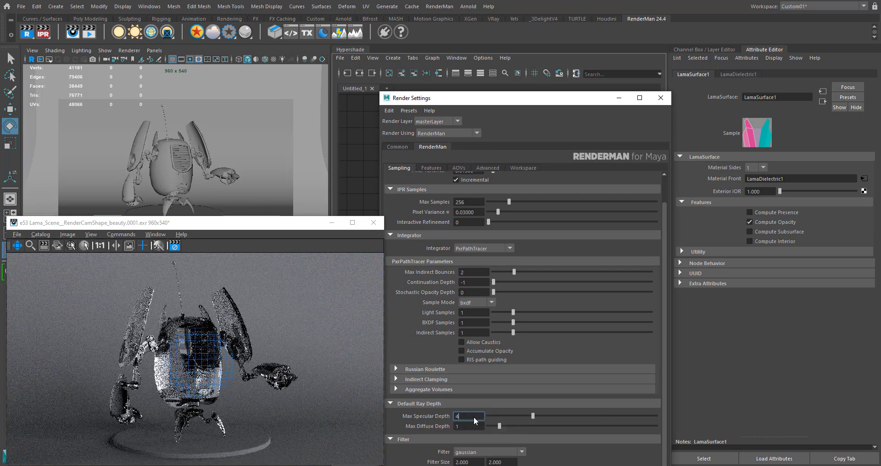
key("BackSpace")
type("2")
key("Return")
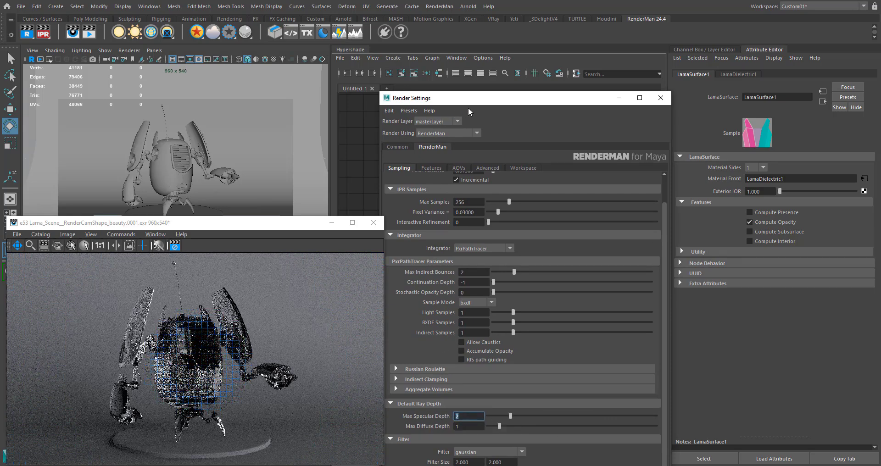
left_click_drag(670, 165, 598, 165)
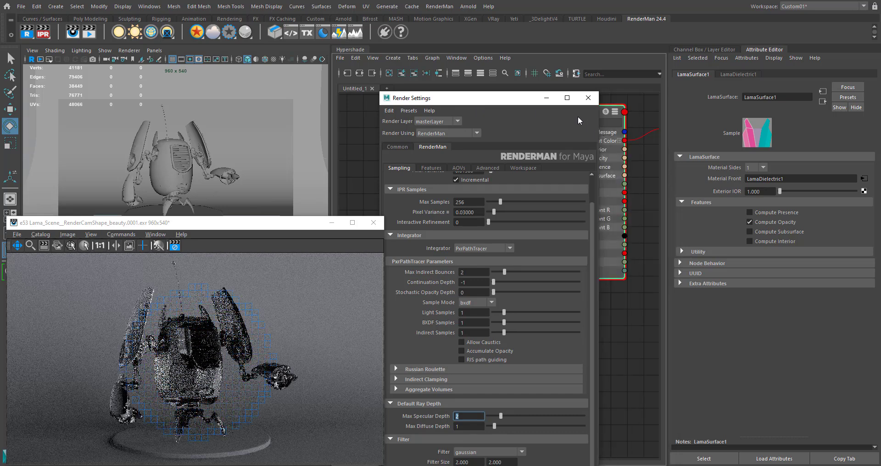
left_click(588, 102)
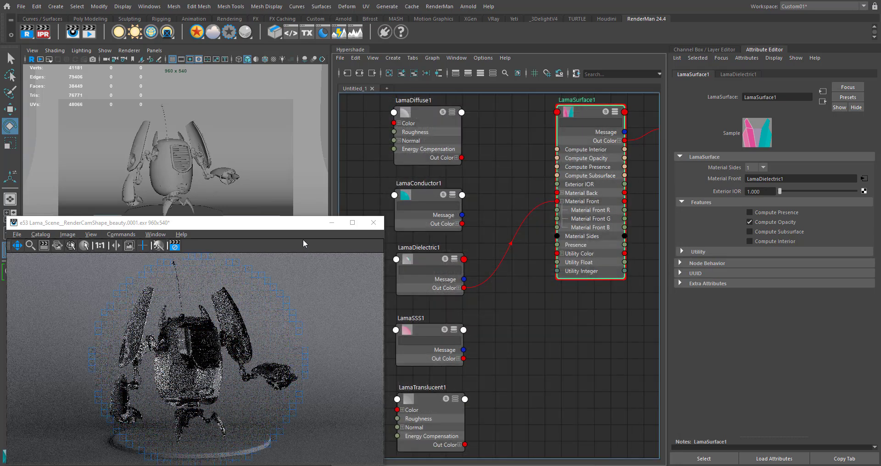
- Hide the Backdrop object and restart the interactive render, keeping the node graph uncovered by the render window
left_click_drag(253, 223, 481, 269)
left_click(240, 149)
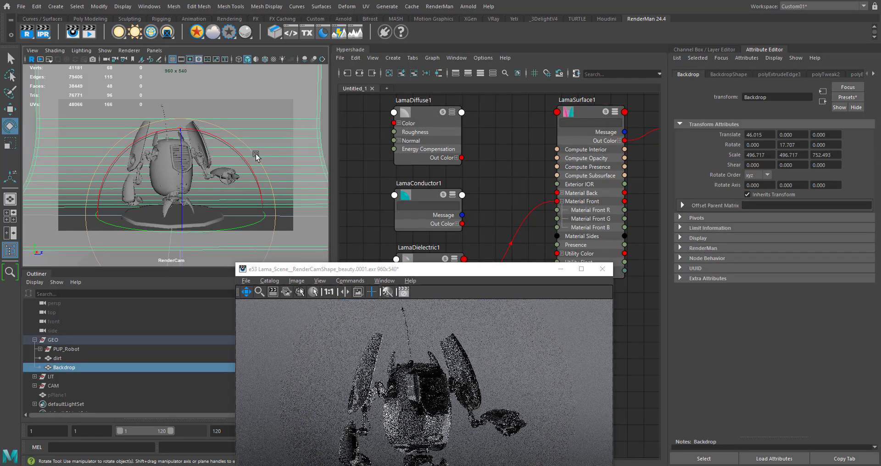
key("ctrl+h")
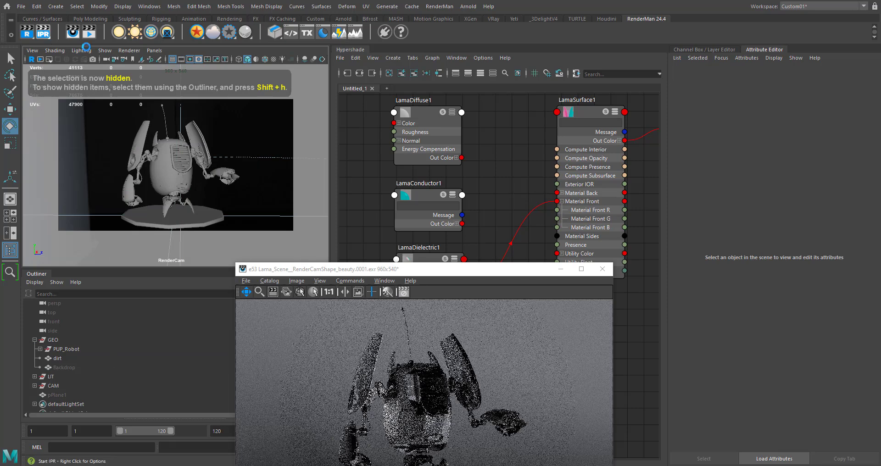
left_click_drag(467, 271, 193, 179)
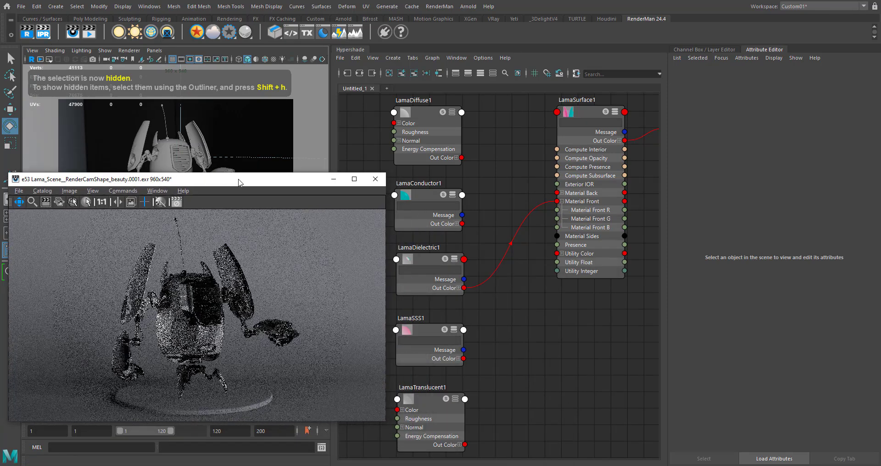
- Connect LamaSSS1's Out Color to LamaSurface1's Material Front in place of LamaDielectric1
middle_click_drag(491, 228, 534, 219)
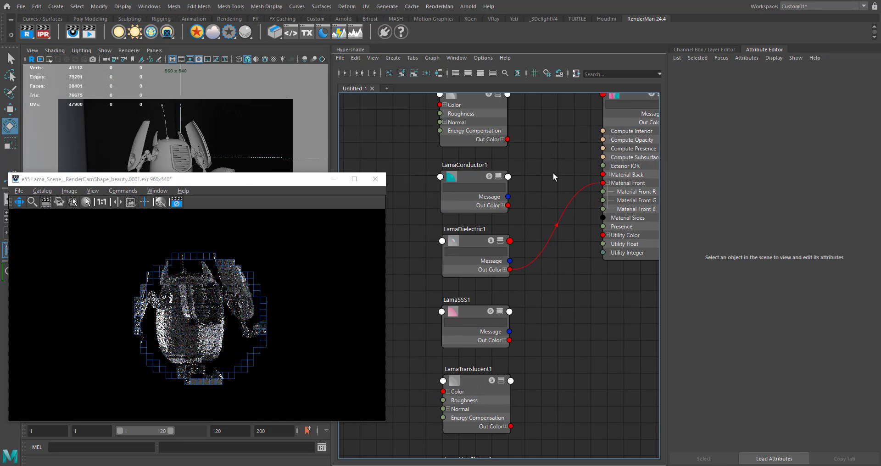
left_click(495, 244)
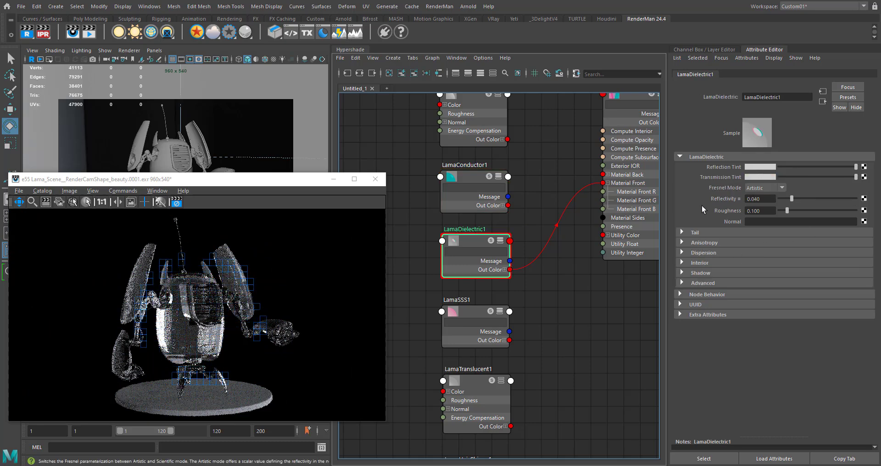
middle_click_drag(549, 307, 543, 271, "alt")
left_click_drag(504, 303, 529, 223)
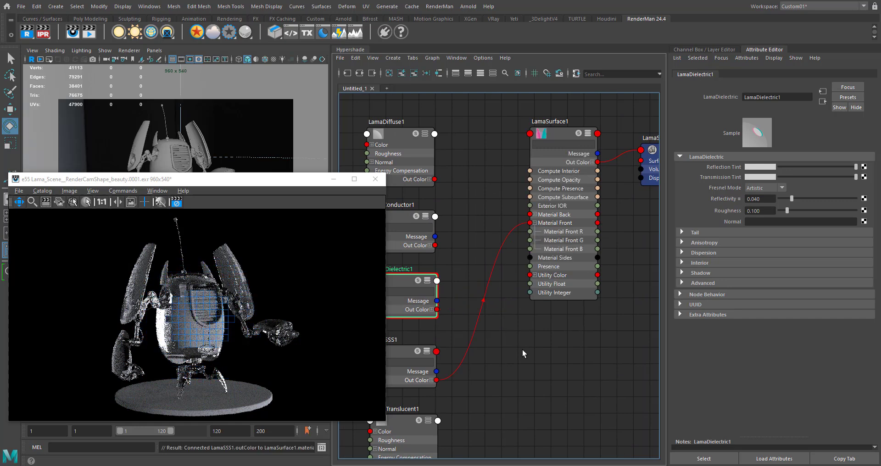
middle_click_drag(514, 380, 559, 328, "alt")
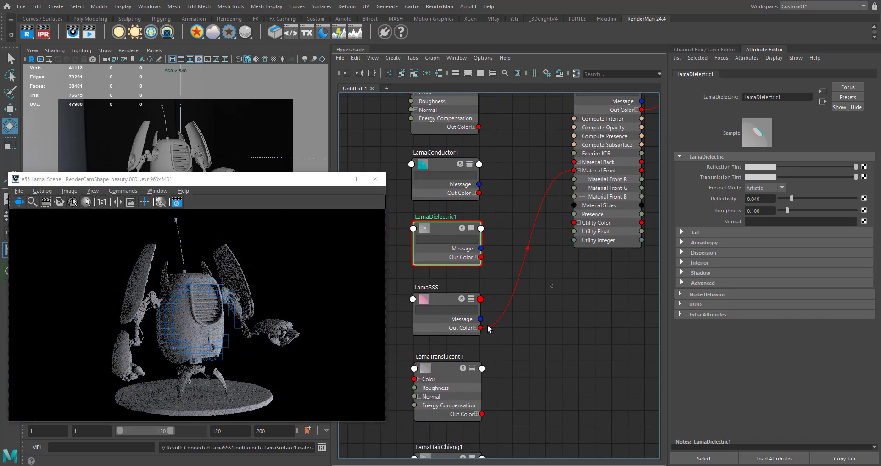
- Brighten LamaSSS1's Color slightly and set its SSS Radius to pure red (1, 0, 0)
left_click(434, 308)
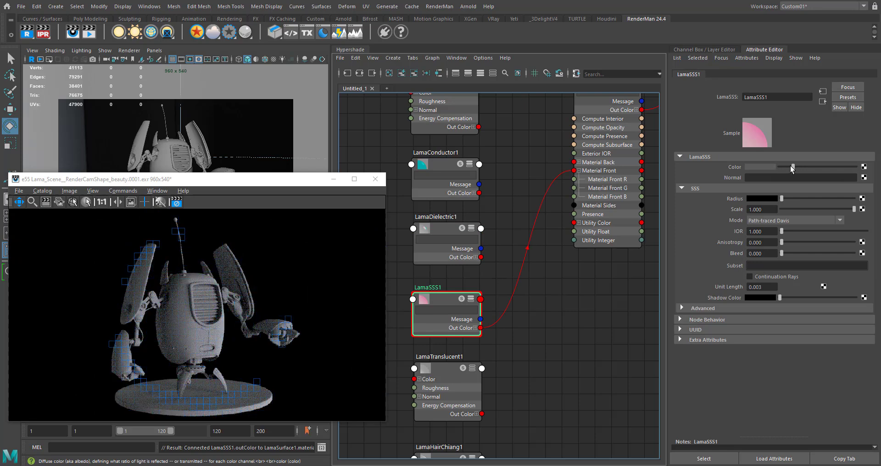
mouse_move(794, 166)
left_mouse_down()
mouse_move(814, 166)
mouse_move(797, 167)
left_mouse_up()
left_click_drag(781, 198, 804, 199)
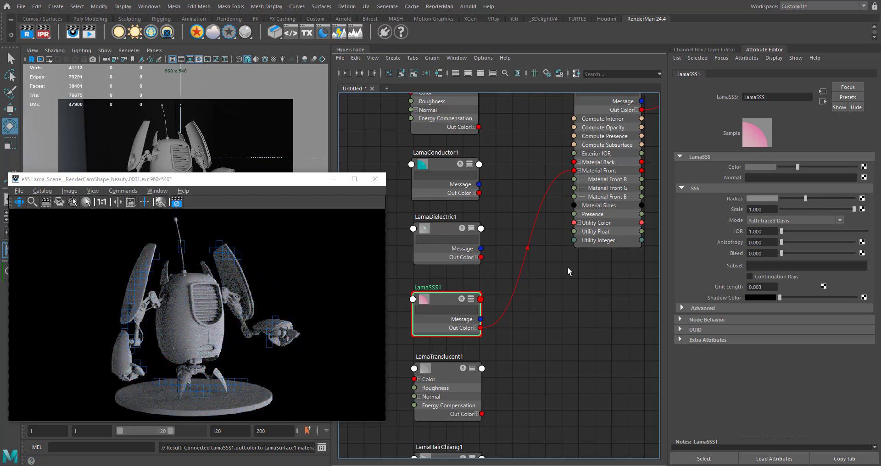
left_click(755, 200)
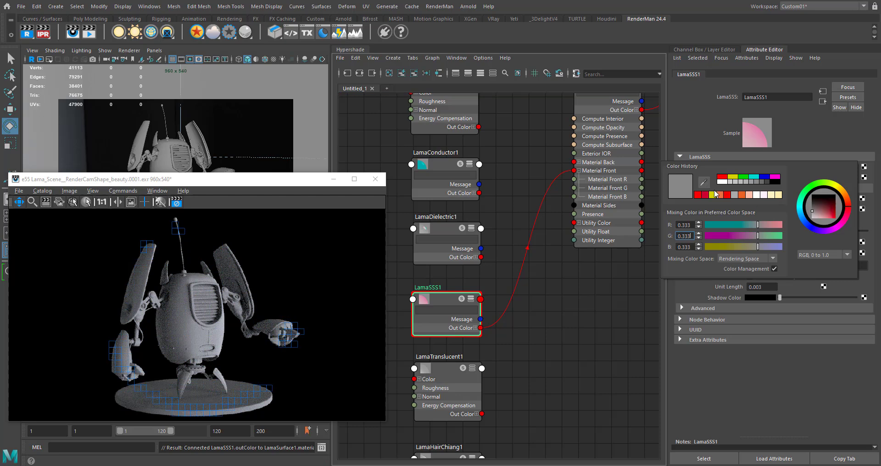
left_click(696, 194)
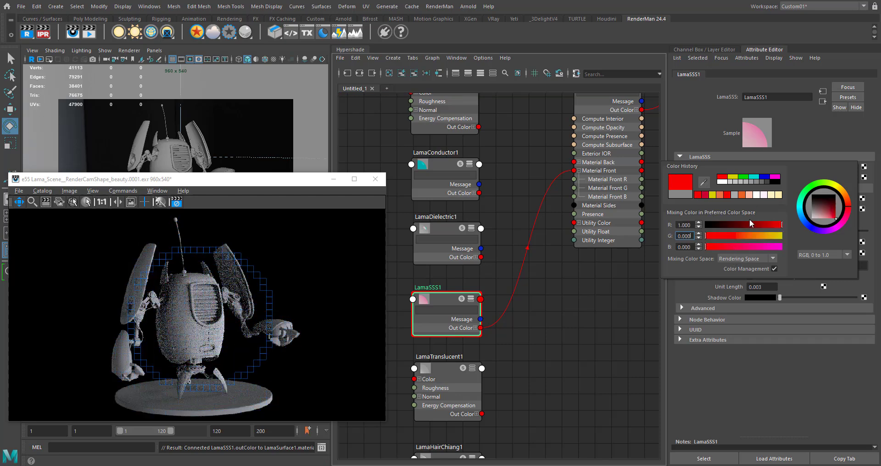
- Enable Compute Subsurface on LamaSurface1
middle_click_drag(562, 297, 531, 389, "alt")
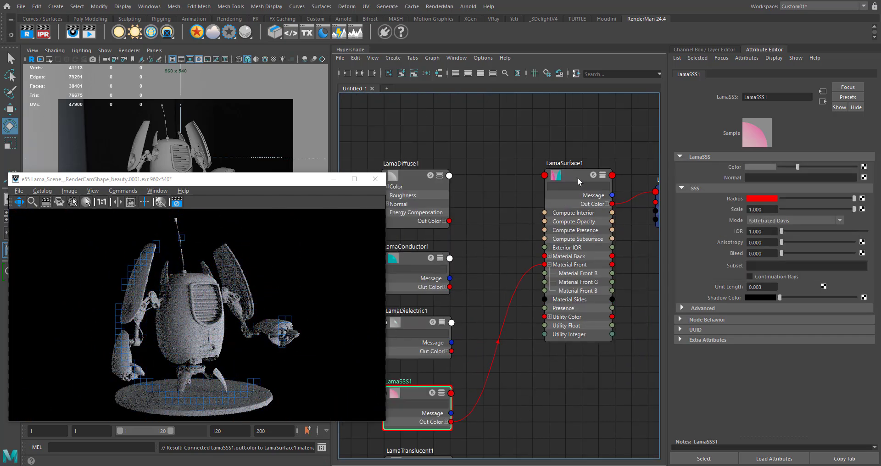
left_click(577, 177)
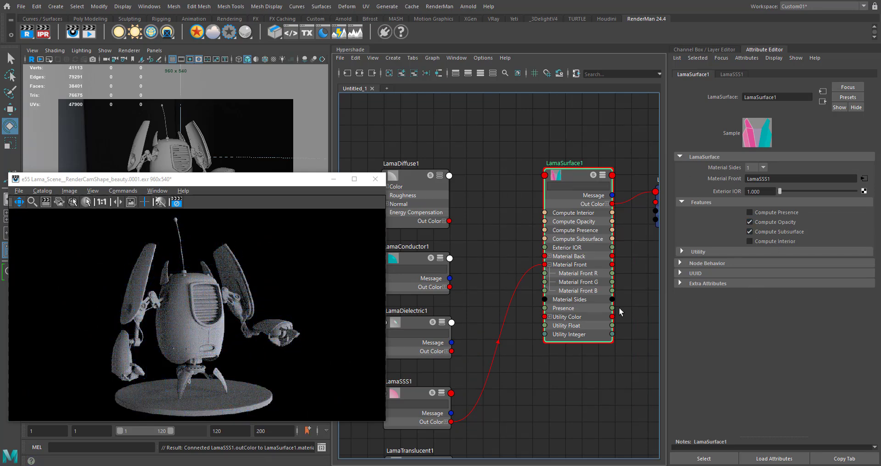
middle_click_drag(513, 200, 551, 145, "alt")
left_click_drag(503, 316, 420, 375)
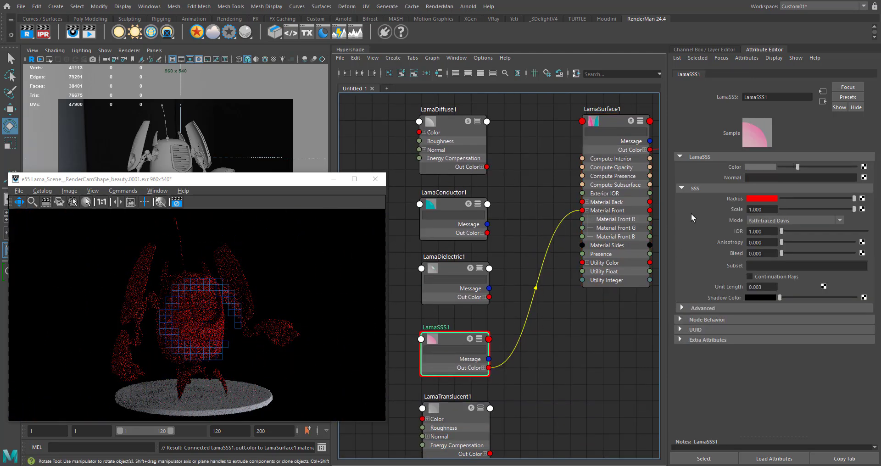
left_click(632, 213)
left_click(769, 232)
- Disable Compute Opacity on LamaSurface1
left_click_drag(503, 320, 418, 373)
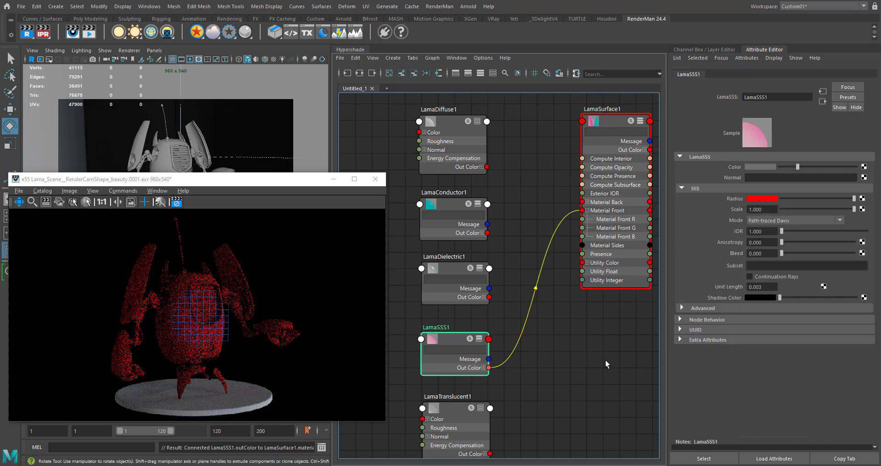
left_click(611, 120)
left_click(788, 223)
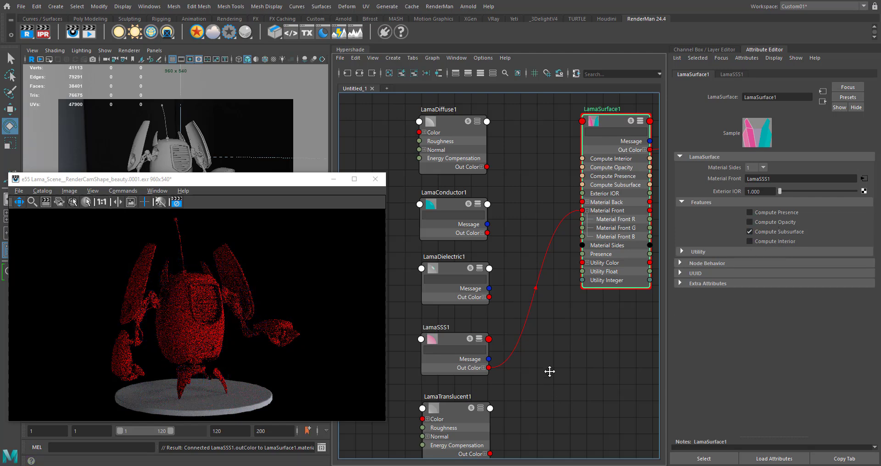
- Raise the green and blue components of LamaSSS1's Radius to turn it light salmon red
middle_click_drag(549, 389, 552, 341)
left_click(460, 293)
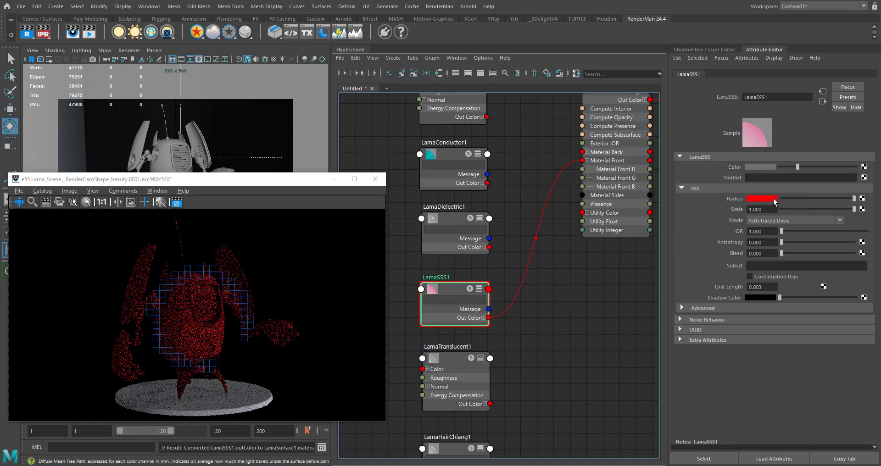
left_click(773, 199)
left_click(733, 234)
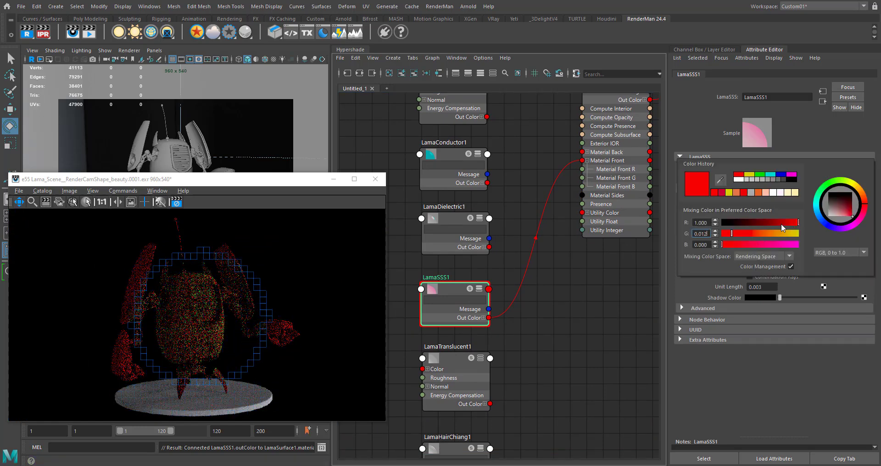
left_click(772, 234)
left_click(768, 244)
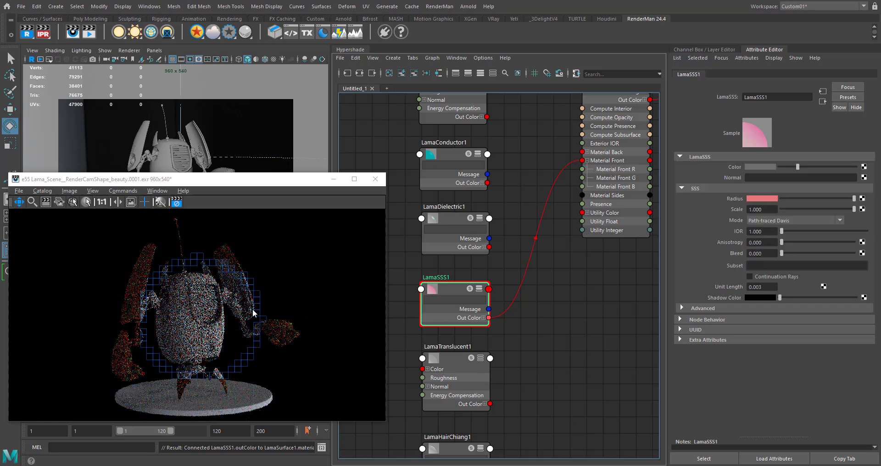
middle_click_drag(516, 282, 529, 257, "alt")
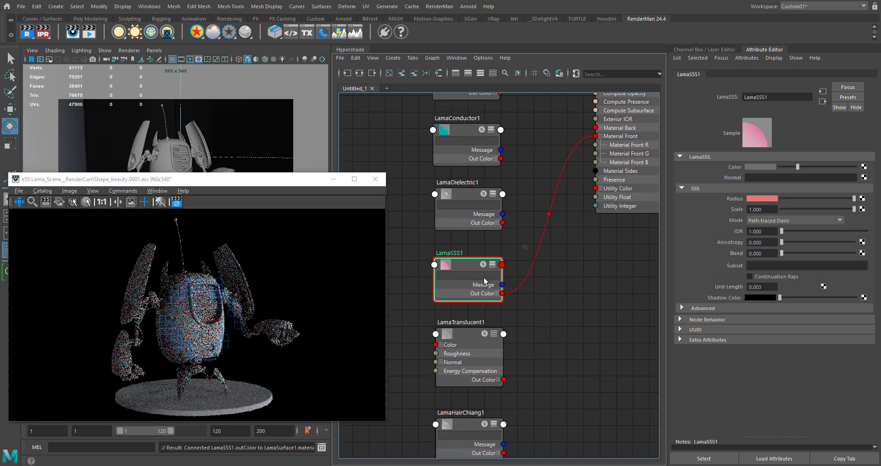
middle_click_drag(569, 355, 579, 316, "alt")
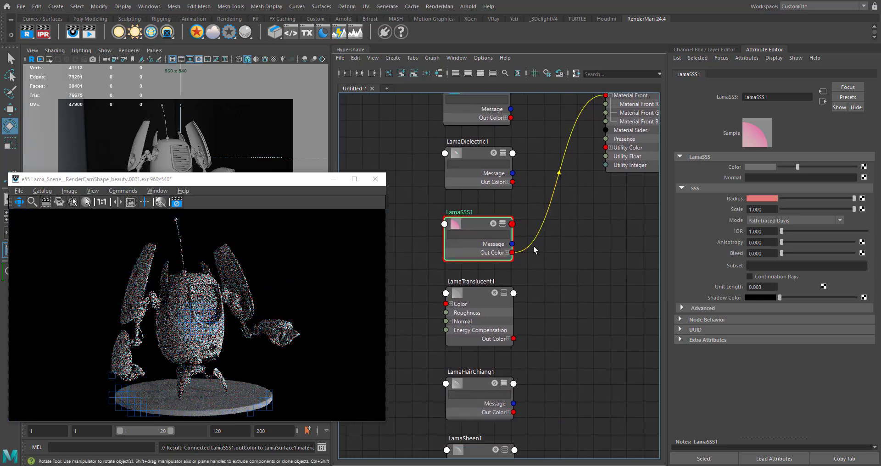
middle_click_drag(537, 288, 525, 241, "alt")
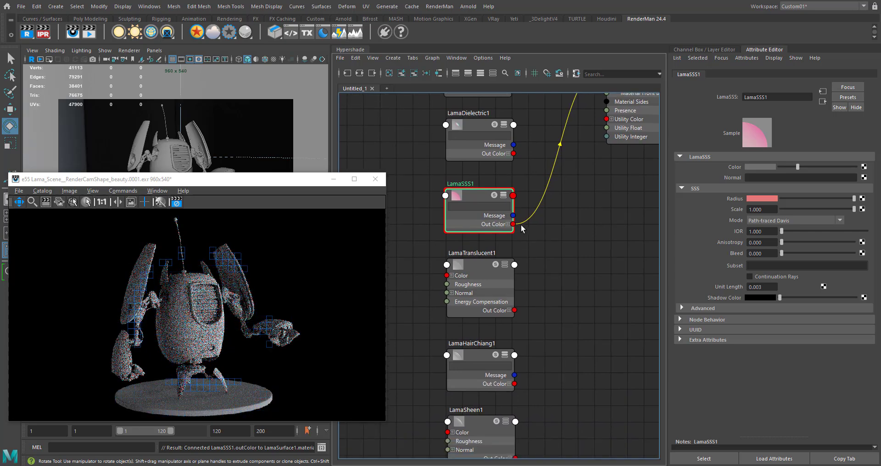
- Connect LamaTranslucent1's Out Color to LamaSurface1's Material Front in place of LamaSSS1 and display the translucent node's attributes
left_click_drag(525, 295, 514, 310)
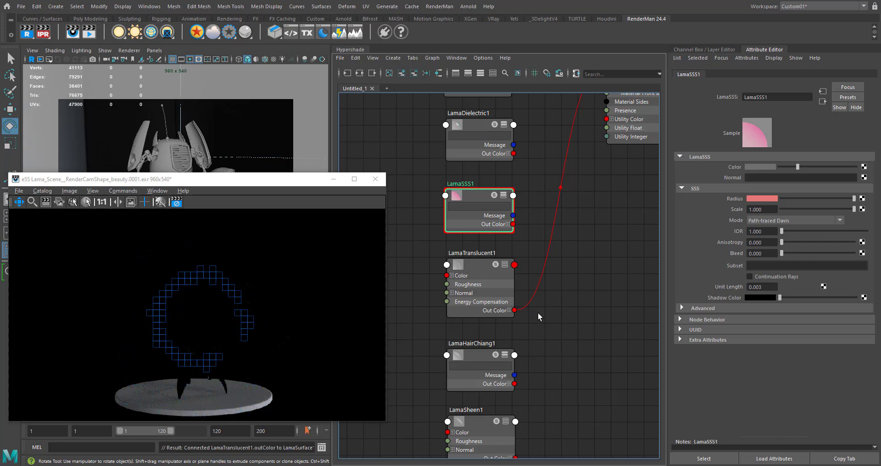
left_click(481, 272)
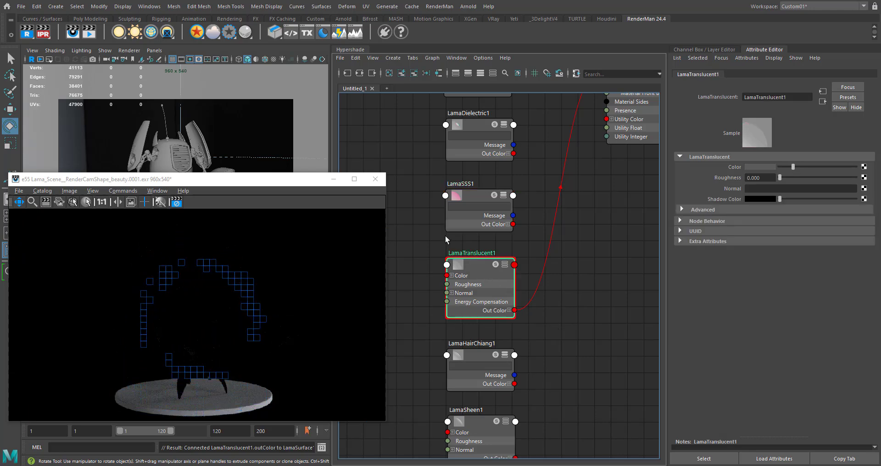
- Create a polygon plane at the origin beneath the robot and scale it uniformly to about 512.9
left_click_drag(262, 193, 265, 399)
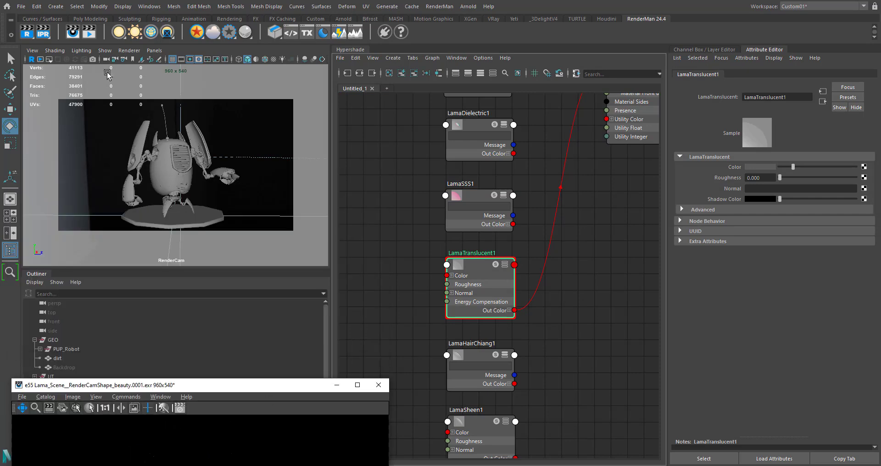
left_click(90, 20)
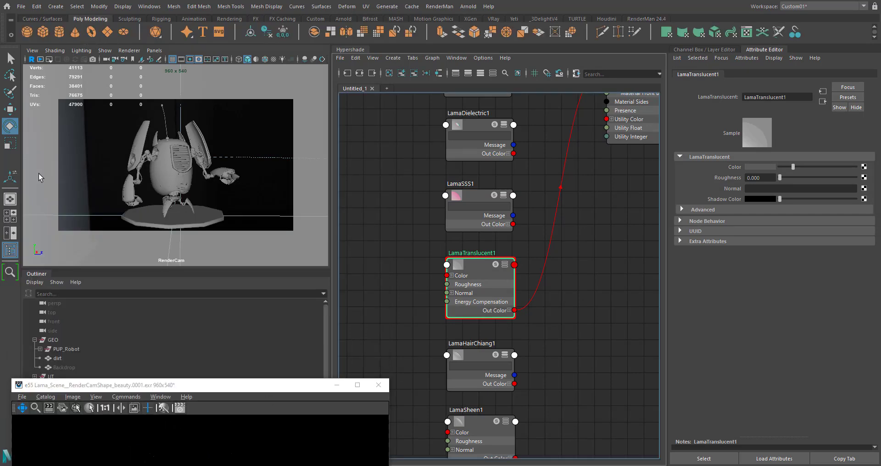
key("r")
left_click_drag(175, 218, 361, 182)
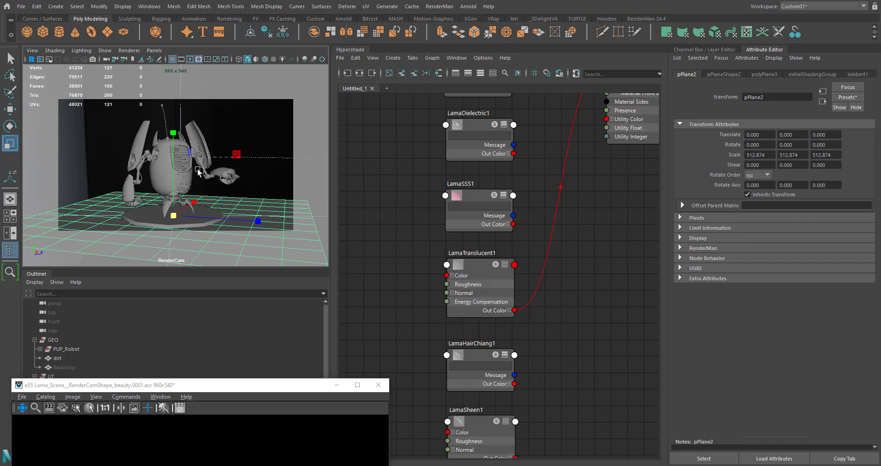
- Rotate the plane to about 21.8, -13.1, 48.5 degrees and assign the LamaSurface1 material to it
left_click(10, 126)
left_click_drag(157, 160, 192, 258)
middle_click_drag(582, 269, 475, 463, "alt")
right_click_drag(528, 175, 528, 118)
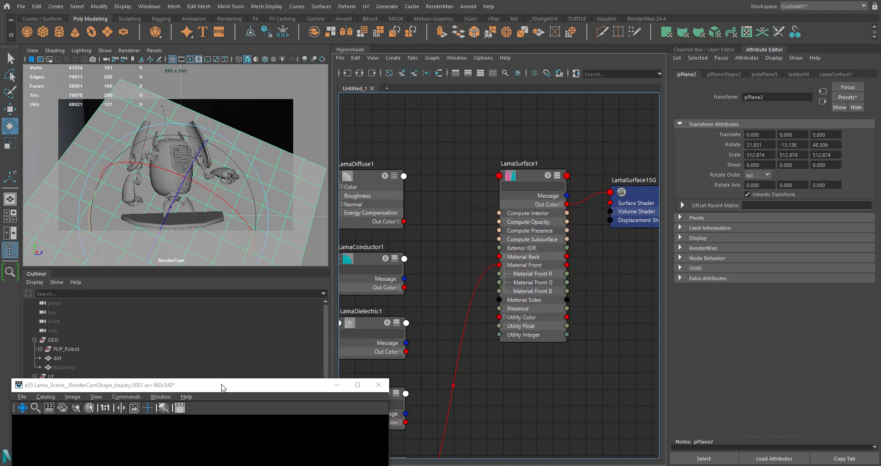
- Restart the interactive render with the tilted plane and reposition the render window beside the node graph
left_click_drag(220, 388, 461, 232)
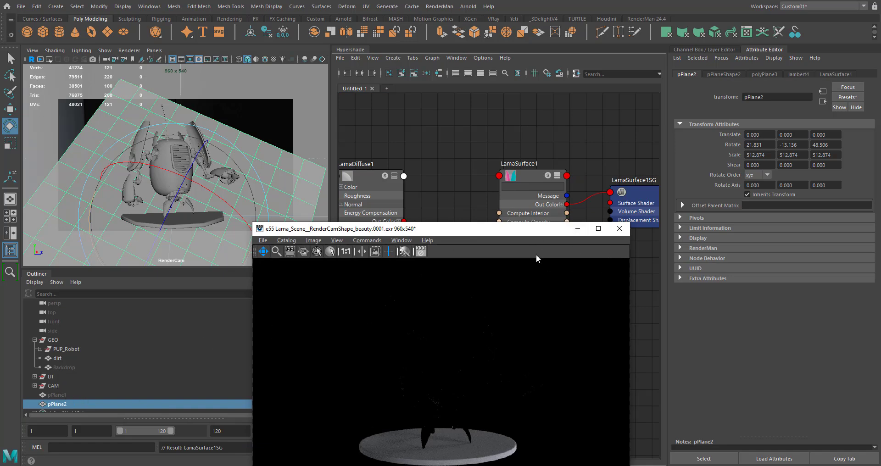
left_click_drag(505, 228, 243, 132)
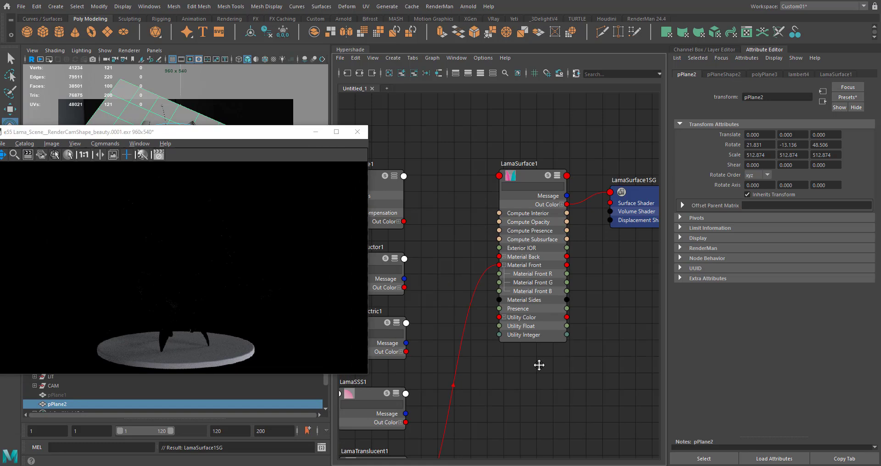
middle_click_drag(509, 378, 564, 353, "alt")
left_click(638, 19)
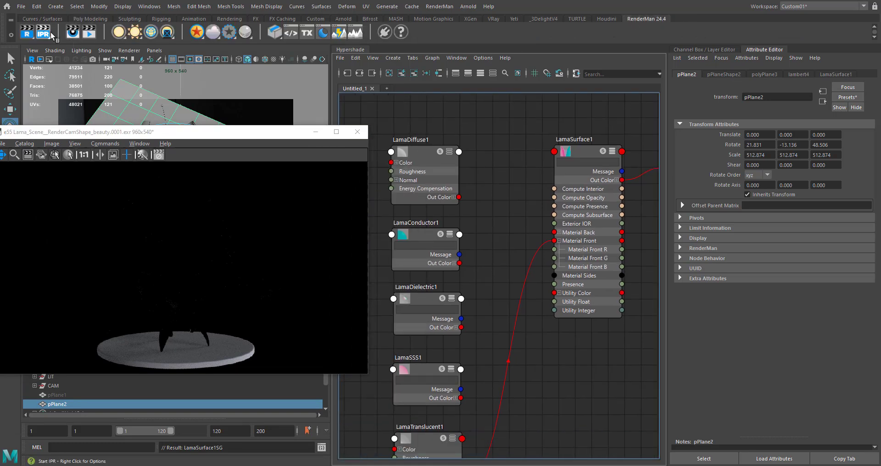
left_click_drag(270, 137, 319, 124)
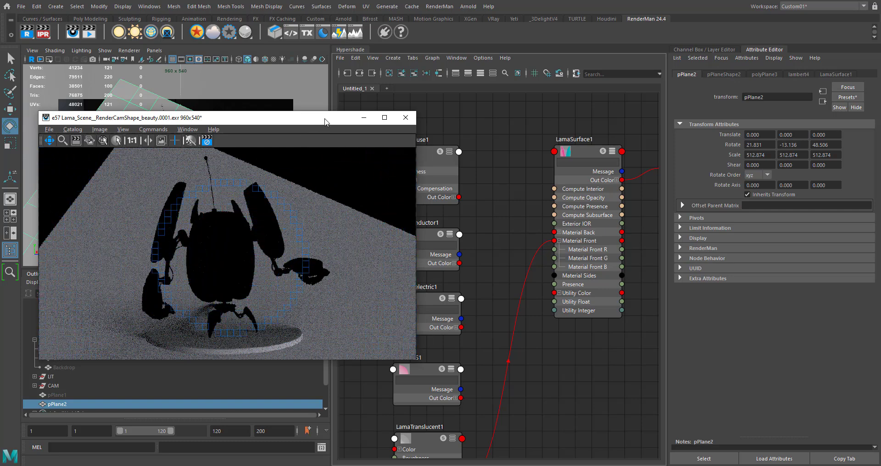
left_click_drag(324, 122, 265, 174)
- Rotate the plane nearly edge-on to the camera, to about 97.5, 24.7, 42.2 degrees
middle_click_drag(475, 382, 476, 313, "alt")
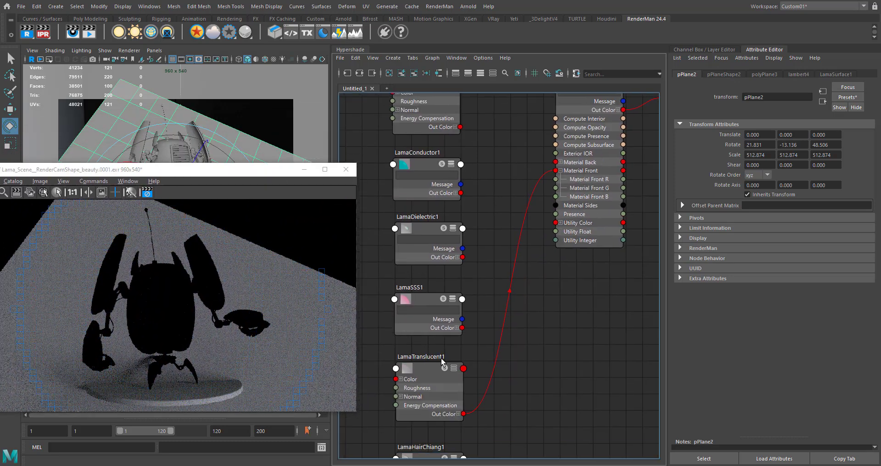
left_click_drag(225, 169, 216, 278)
left_click_drag(237, 200, 208, 195)
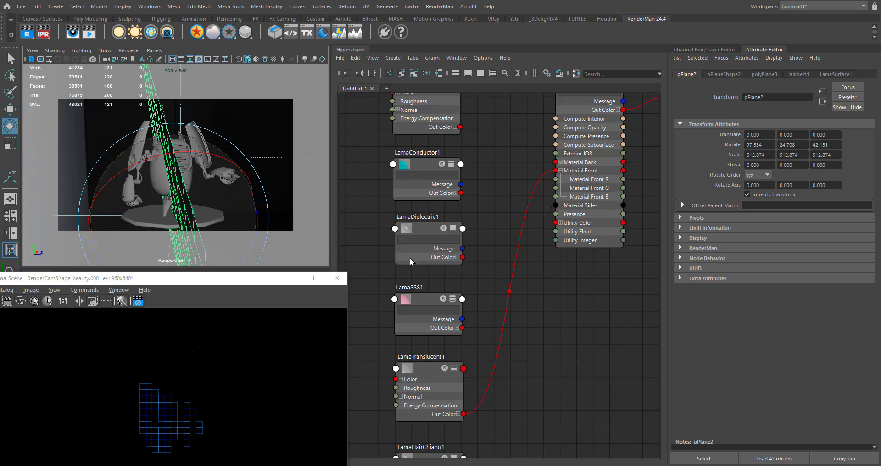
- Move LamaTranslucent1's connection on LamaSurface1 from Material Front to Material Back and set Material Sides to 2
left_click_drag(545, 172, 555, 163)
left_click(597, 114)
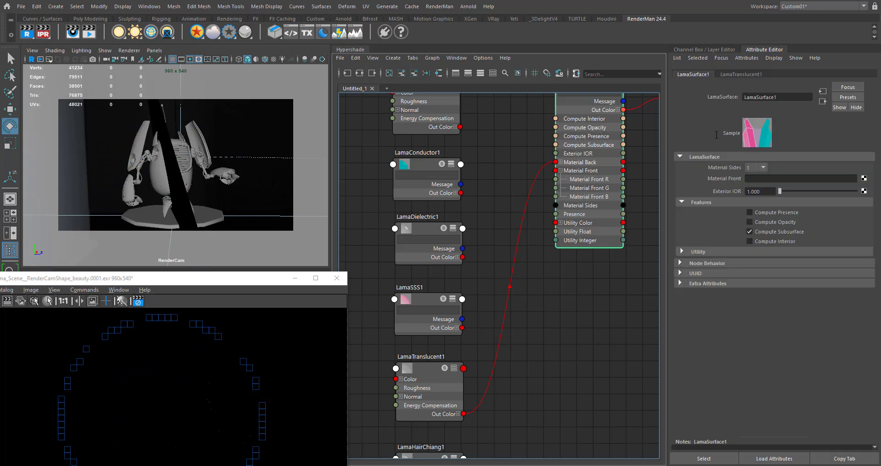
left_click(759, 172)
left_click(754, 188)
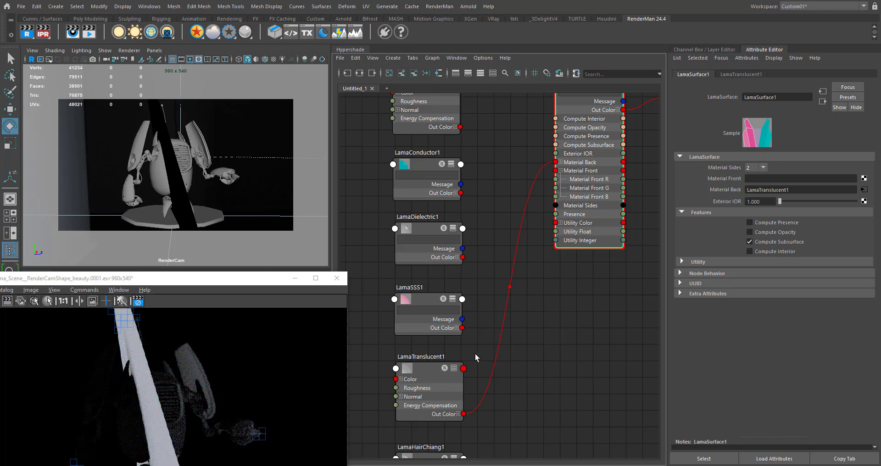
- Rotate the plane to about 112.7, 29.0, 43.4 degrees and move it to about -190.8 in X
left_click(68, 164)
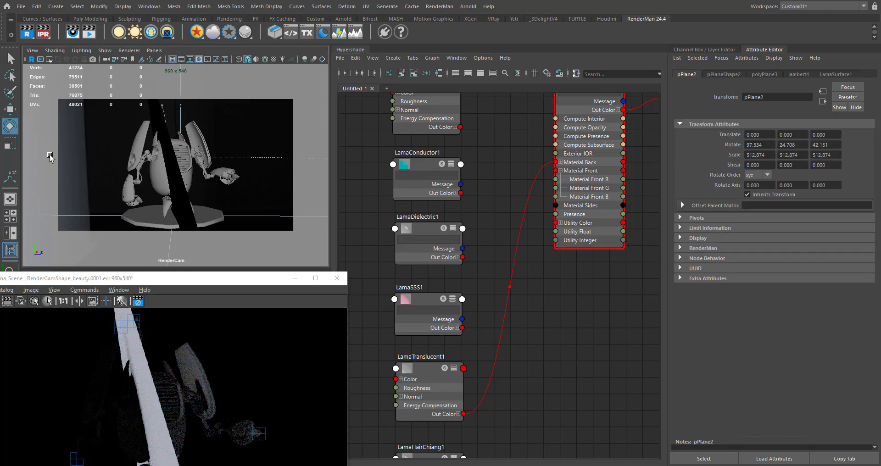
left_click(10, 143)
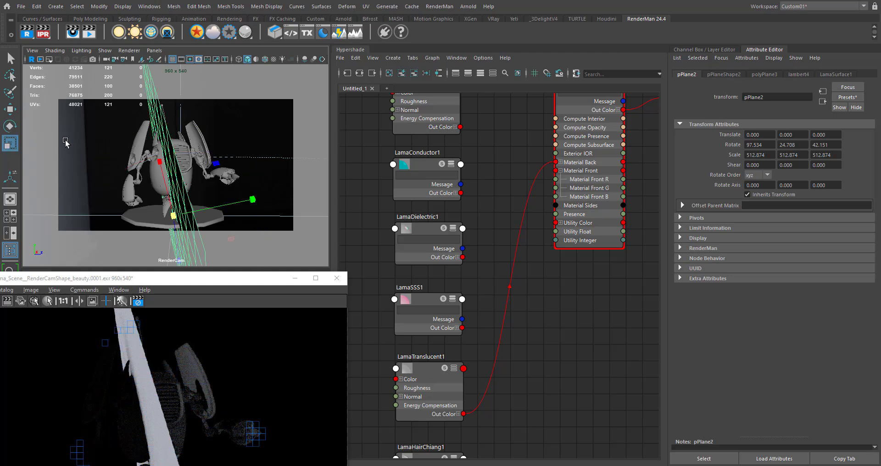
left_click(10, 126)
left_click_drag(197, 160, 221, 176)
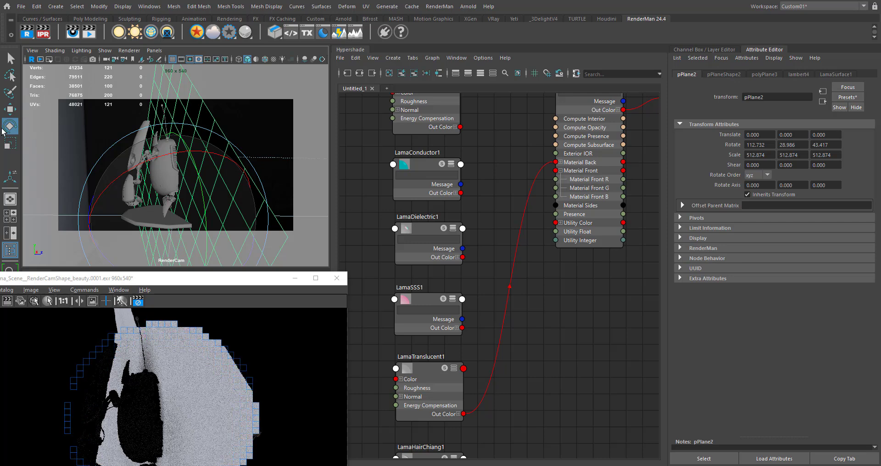
key("w")
left_click_drag(234, 154, 158, 223)
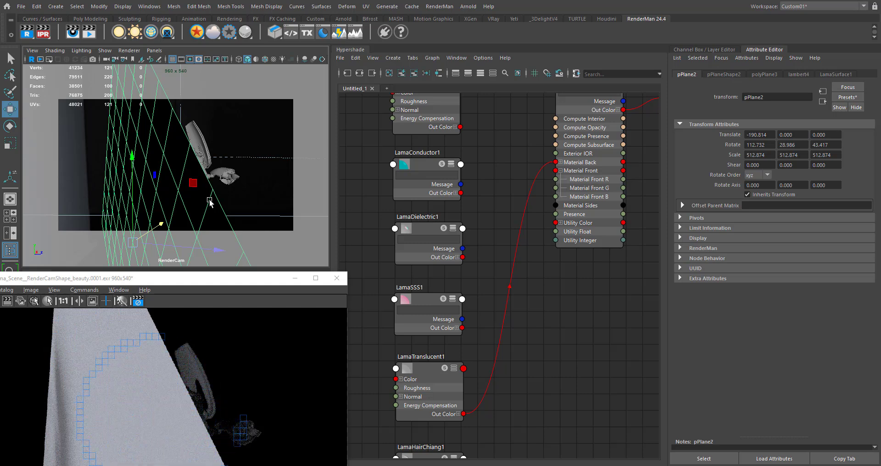
- Examine LamaTranslucent1's attributes alongside its rendered result on the plane
middle_click_drag(500, 366, 506, 300, "alt")
left_click(431, 321)
middle_click_drag(566, 356, 579, 293, "alt")
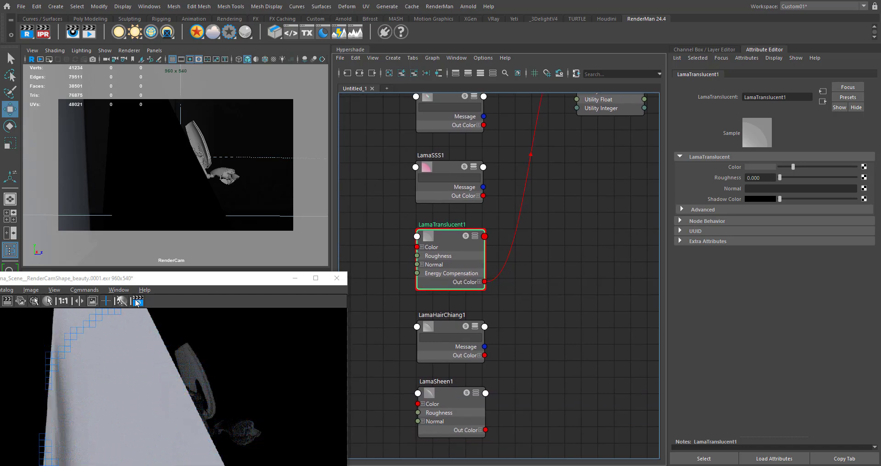
- Stop the interactive render, delete the test plane and start a new interactive render of the robot
left_click(150, 178)
left_click(164, 220)
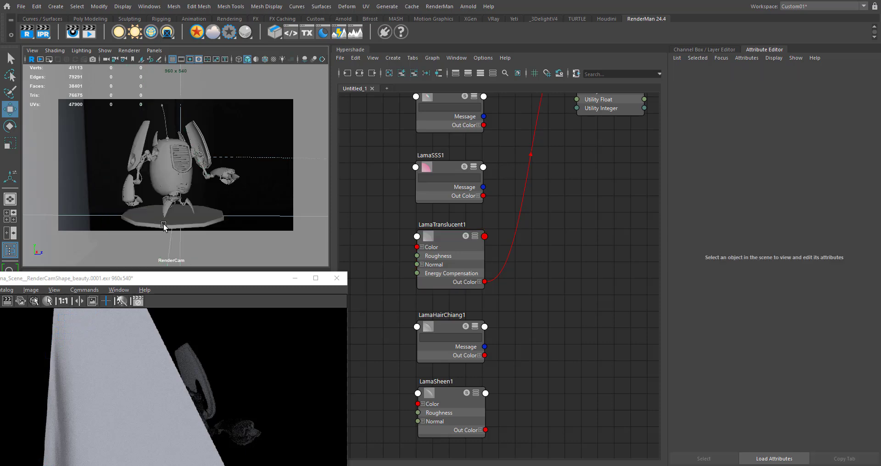
left_click_drag(179, 287, 394, 419)
left_click(67, 393)
key("Delete")
left_click_drag(241, 362, 120, 181)
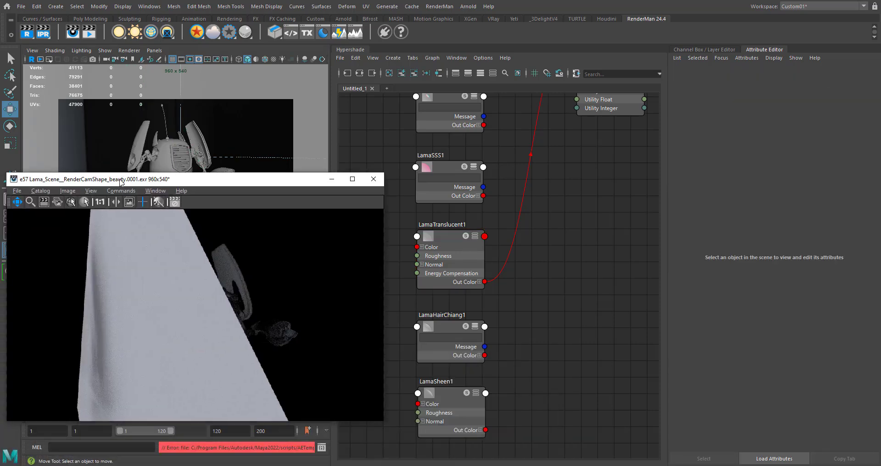
left_click(523, 347)
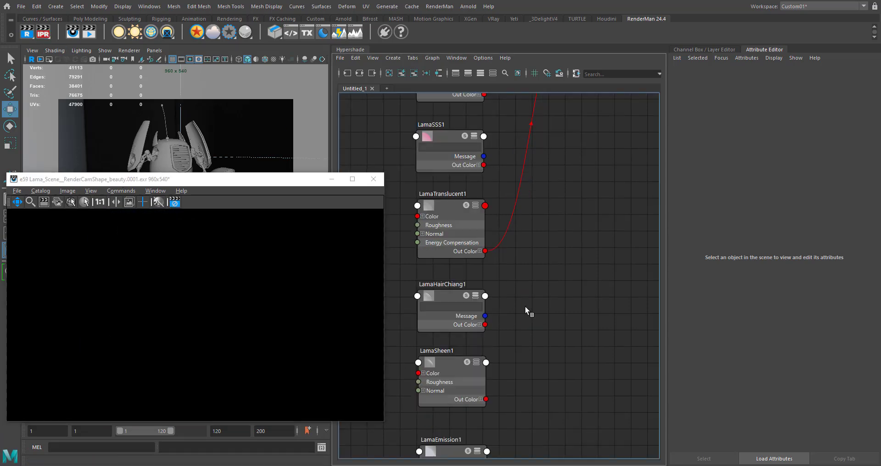
- Feed LamaHairChiang1's Out Color into LamaSurface1 in place of LamaTranslucent1 and display the hair node's attributes
left_click_drag(492, 251, 486, 325)
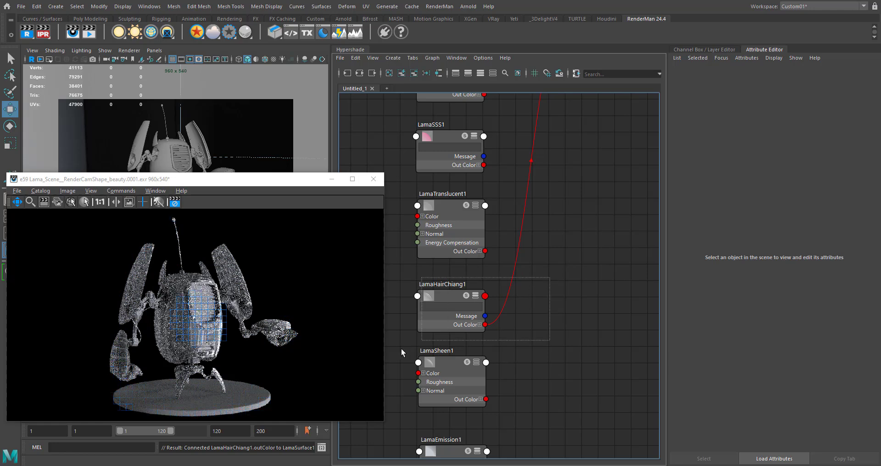
left_click(427, 331)
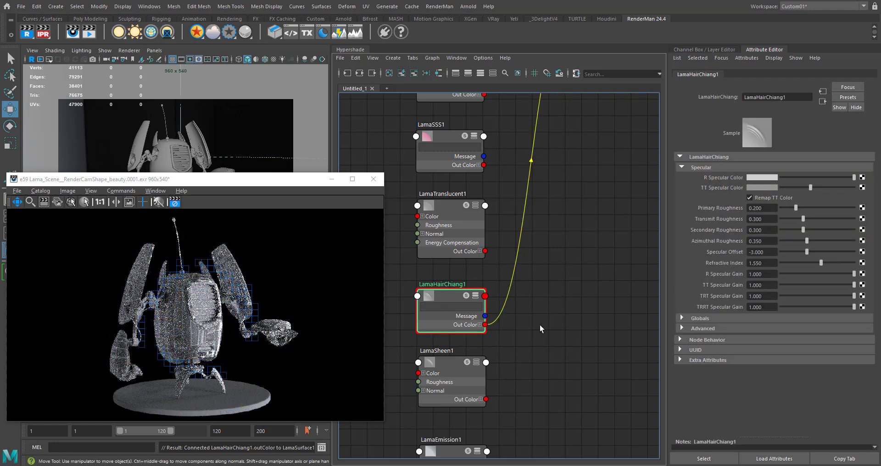
- Feed LamaSheen1's Out Color into LamaSurface1 in place of LamaHairChiang1 and display the sheen node's attributes
middle_click_drag(510, 357, 515, 313, "alt")
left_click_drag(499, 275, 491, 351)
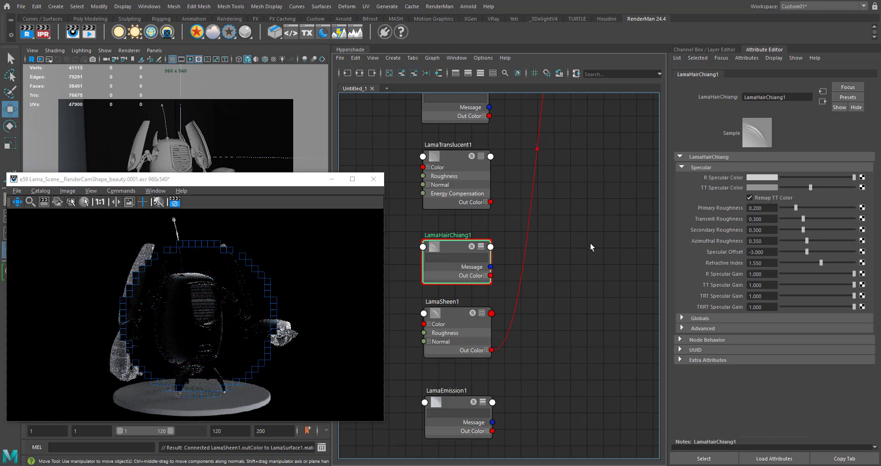
left_click_drag(538, 296, 409, 365)
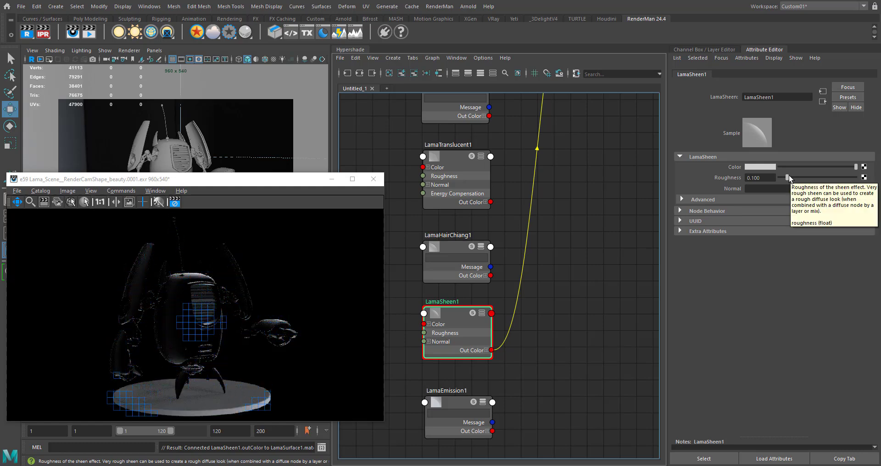
- Try LamaSheen1's Roughness at about 0.457 and 0.793, expand its advanced settings, and lower Roughness to 0.146
left_click_drag(787, 177, 813, 178)
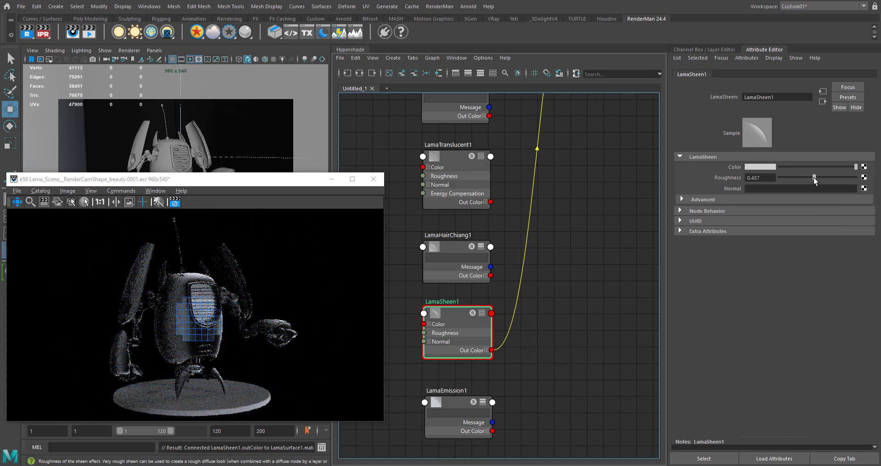
left_click_drag(799, 177, 839, 178)
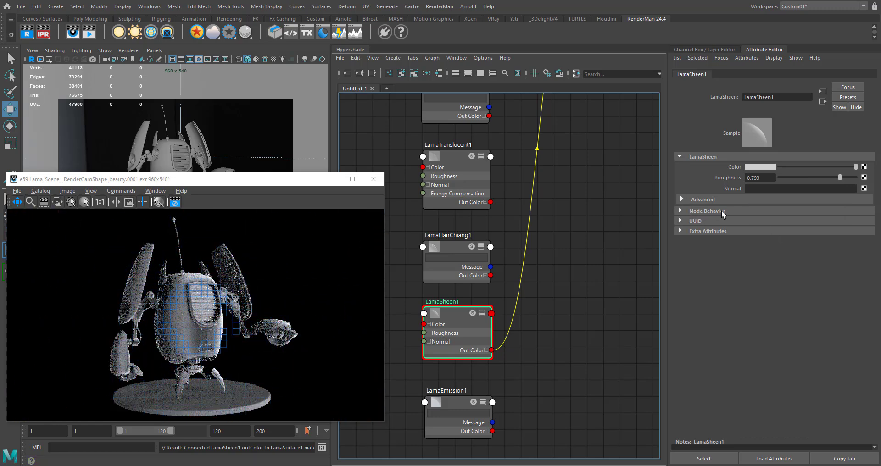
left_click(679, 198)
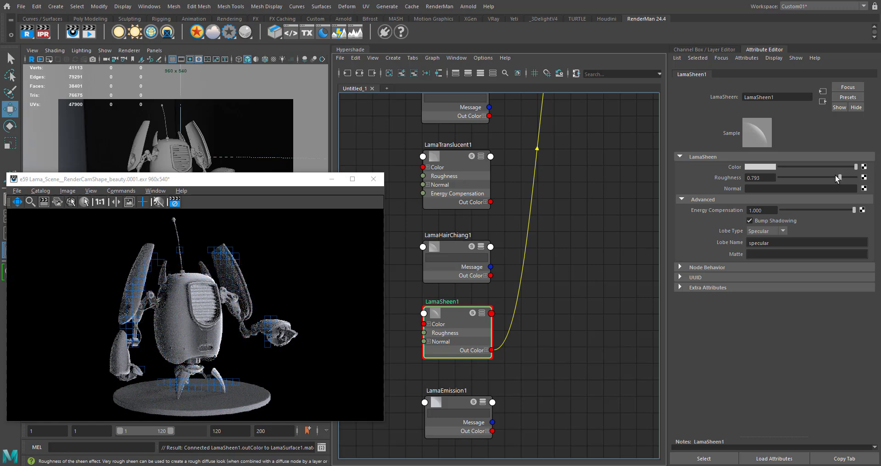
- Feed LamaEmission1's Out Color into LamaSurface1 in place of LamaSheen1 and display the emission node's attributes
middle_click_drag(552, 372, 546, 332, "alt")
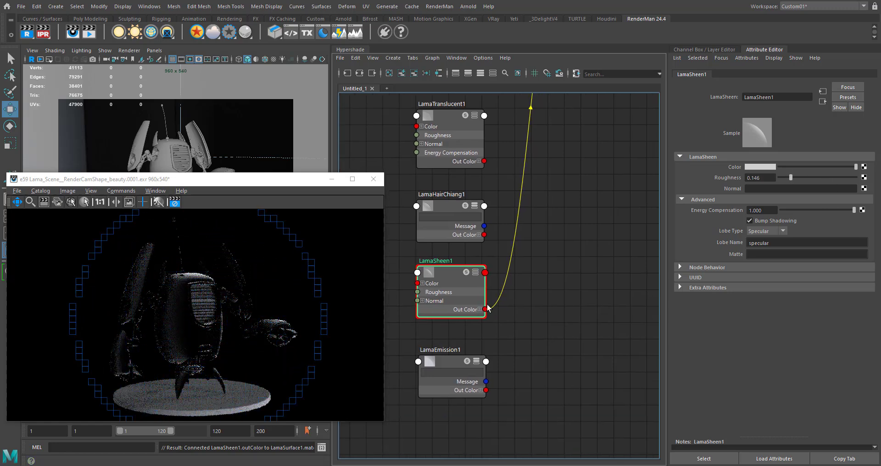
left_click_drag(491, 309, 486, 390)
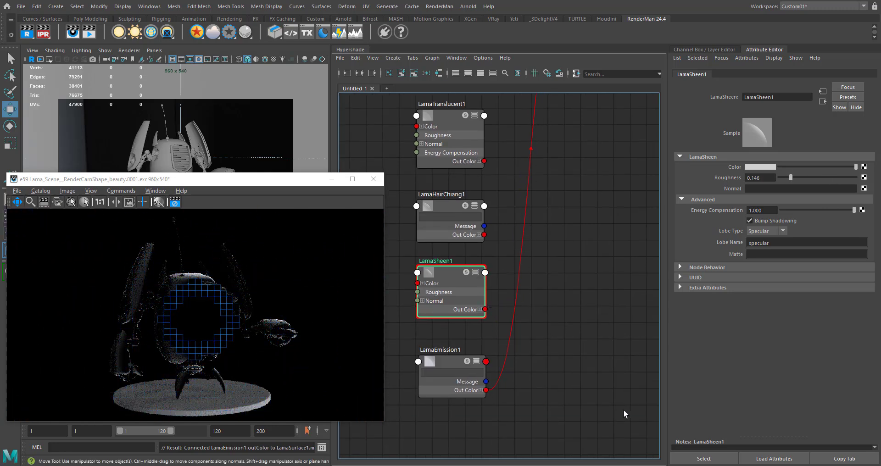
left_click(454, 364)
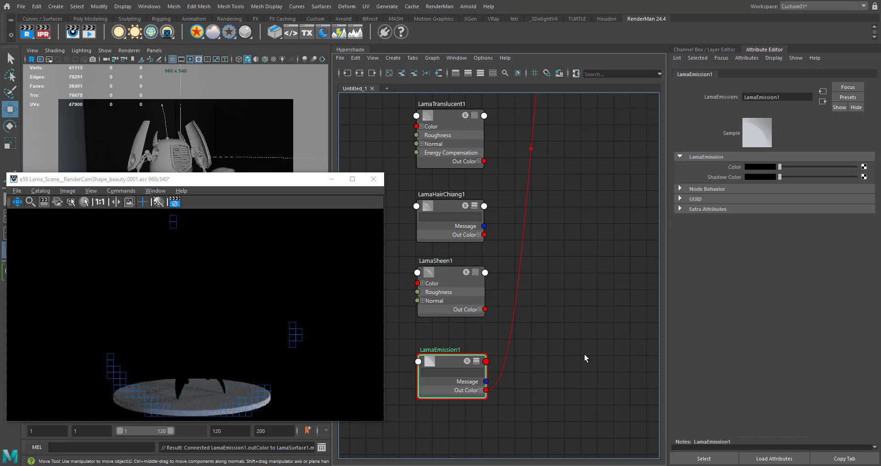
- Raise LamaEmission1's Color to near white (0.976) and change it to pure red
middle_click_drag(584, 354, 585, 383, "alt")
left_click_drag(814, 169, 854, 167)
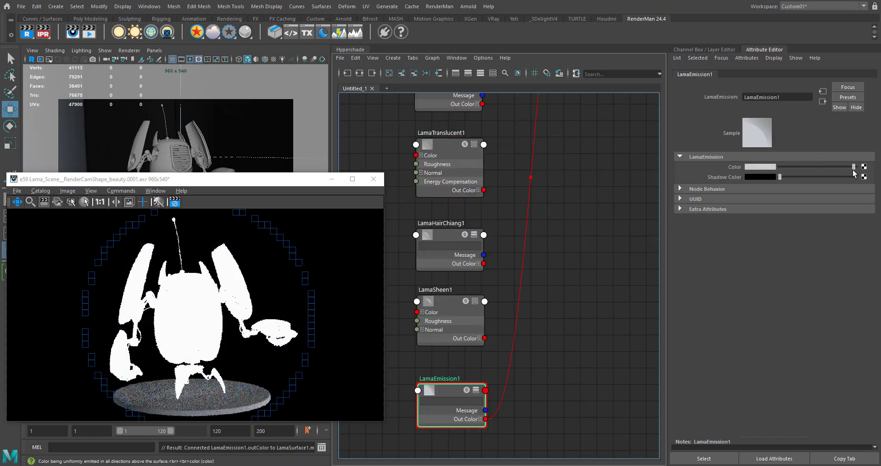
left_click(764, 167)
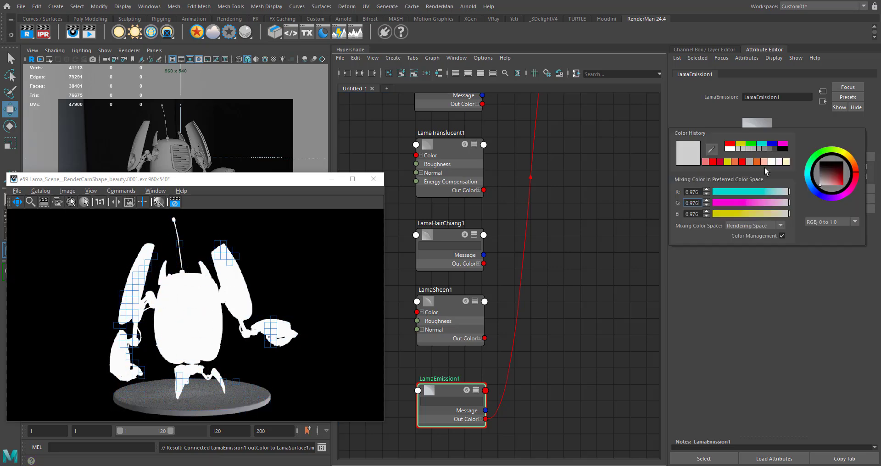
left_click(732, 145)
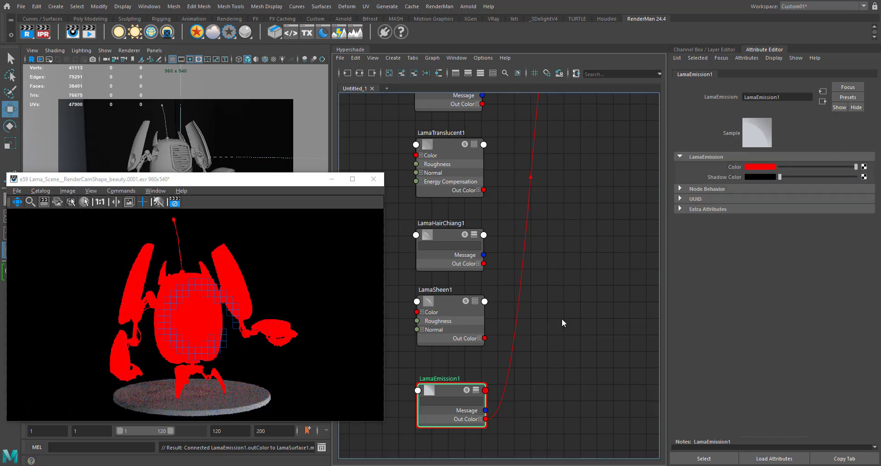
- Select all the Lama material nodes and move the column farther away from LamaSurface1
key("a")
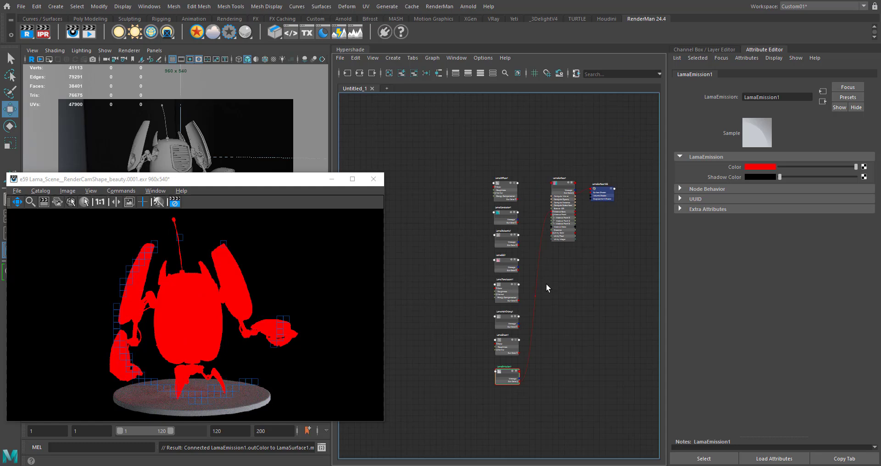
scroll(532, 193, "up", 2)
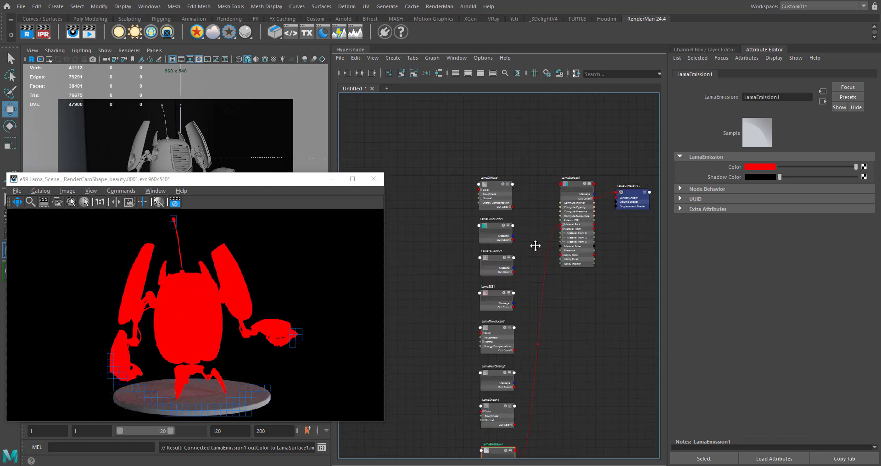
middle_click_drag(540, 264, 528, 224, "alt")
left_click_drag(417, 420, 417, 421)
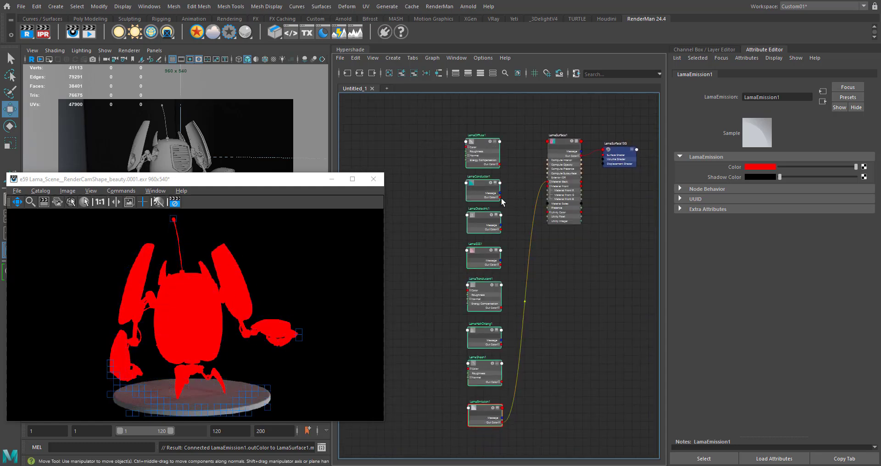
left_click_drag(481, 147, 376, 146)
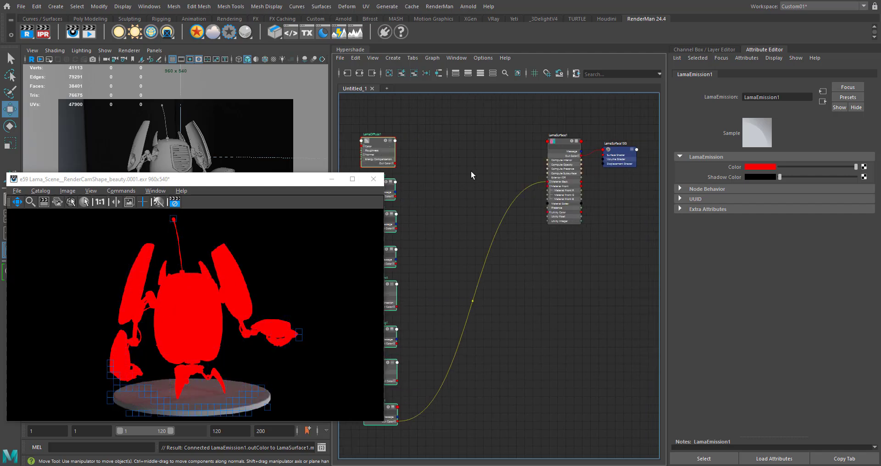
- Feed LamaDiffuse1's Out Color into LamaSurface1's Material Front and disconnect LamaEmission1 from Material Back
middle_click_drag(423, 172, 442, 180, "alt")
left_click_drag(443, 118, 368, 156)
middle_click_drag(438, 172, 491, 203, "alt")
scroll(450, 180, "up", 5)
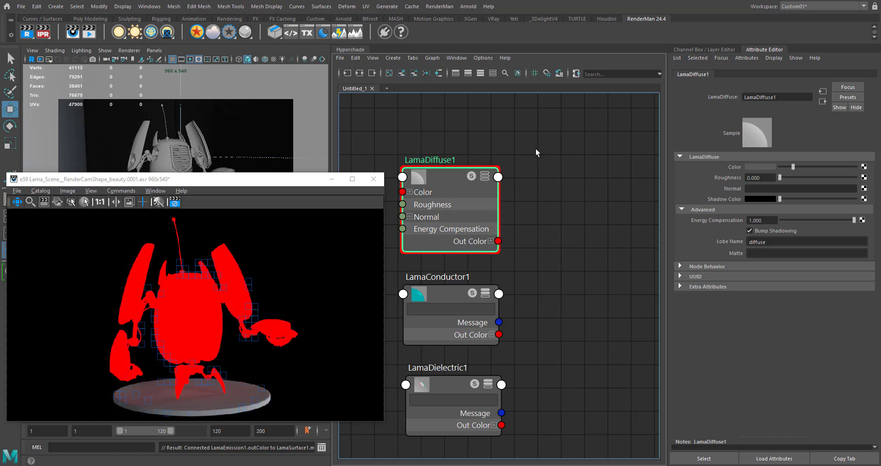
middle_click_drag(508, 246, 460, 238, "alt")
middle_click_drag(609, 248, 428, 206, "alt")
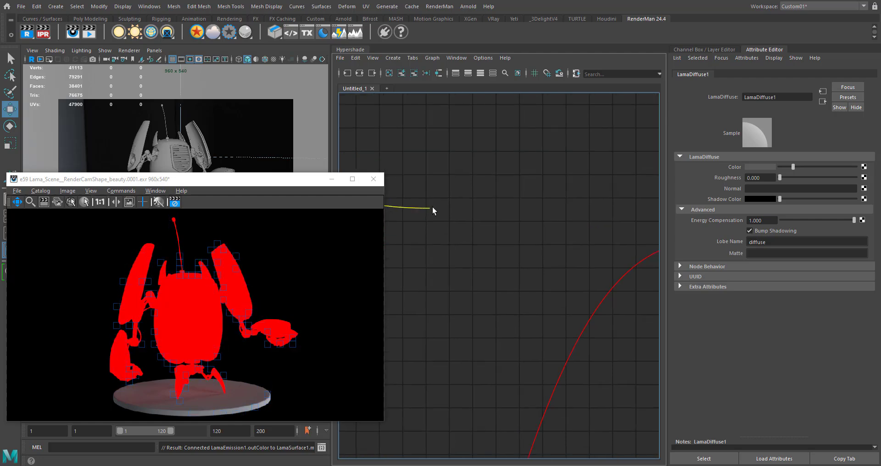
middle_click_drag(557, 236, 461, 220, "alt")
left_click(604, 241)
middle_click_drag(530, 219, 497, 251, "alt")
left_click(607, 152)
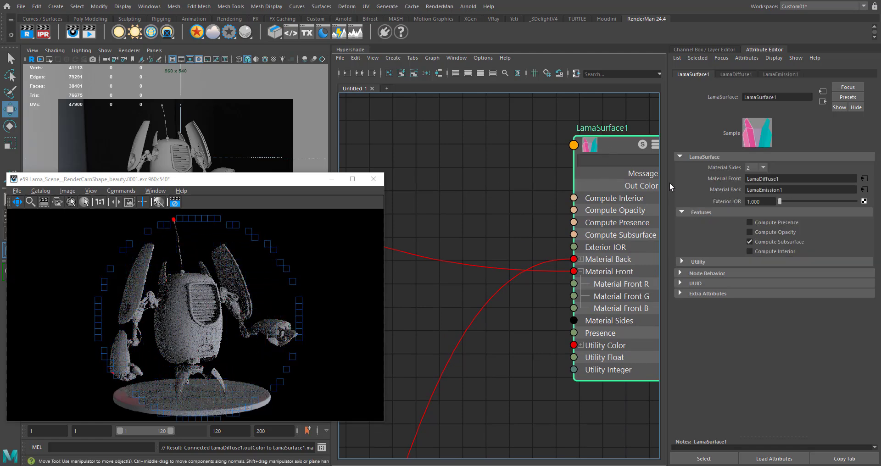
left_click_drag(562, 258, 520, 304)
- Move LamaConductor1 out of the material column and place LamaDielectric1 directly below LamaDiffuse1
scroll(509, 293, "down", 5)
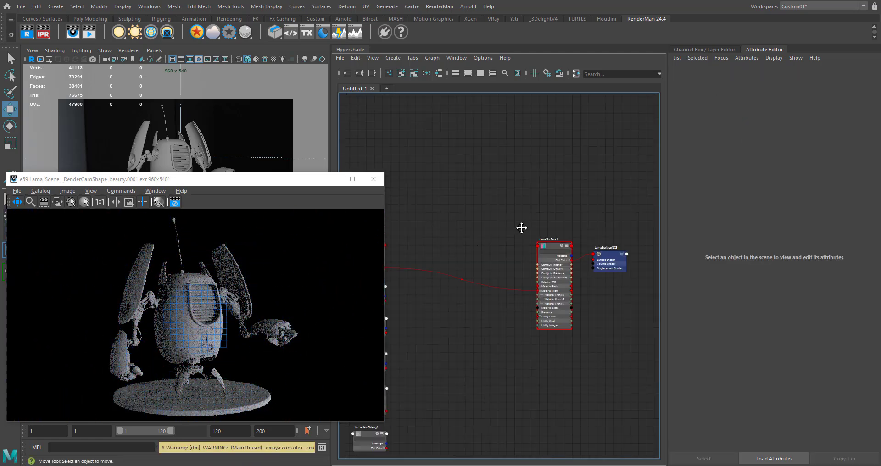
middle_click_drag(496, 236, 514, 238, "alt")
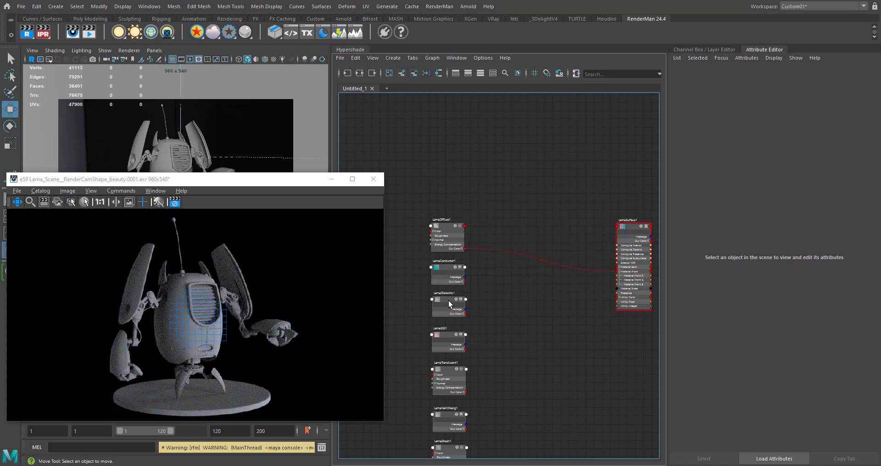
mouse_move(448, 280)
left_mouse_down()
mouse_move(426, 286)
mouse_move(445, 267)
left_mouse_up()
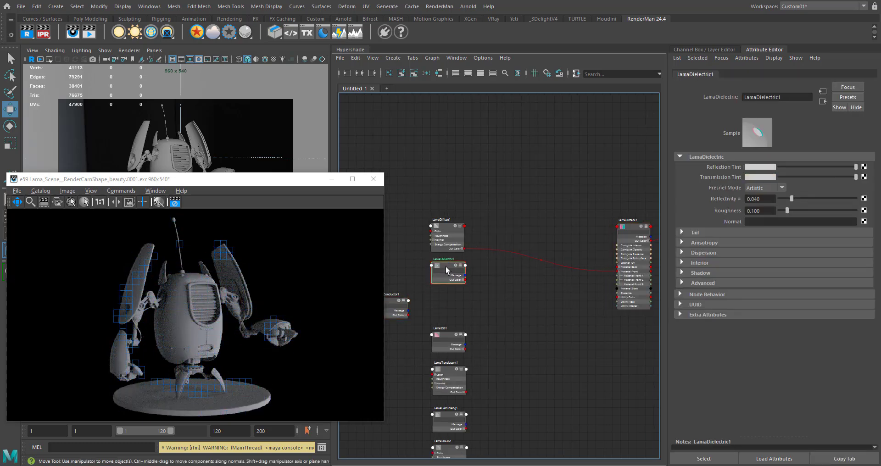
- Add a LamaAdd node between the material nodes and LamaSurface1
middle_click_drag(516, 203, 503, 226)
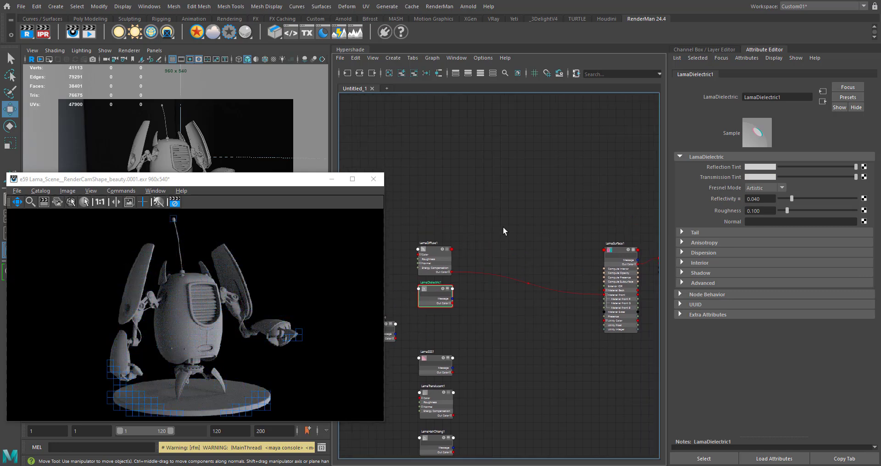
left_click(502, 227)
key("Tab")
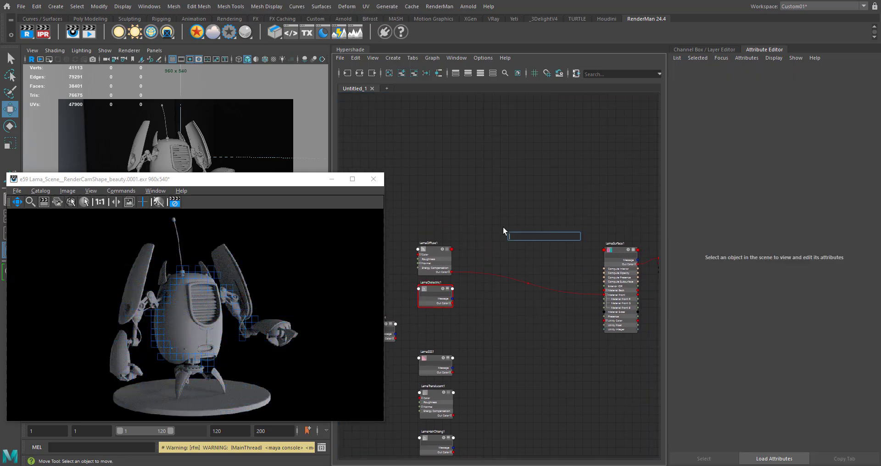
type("la")
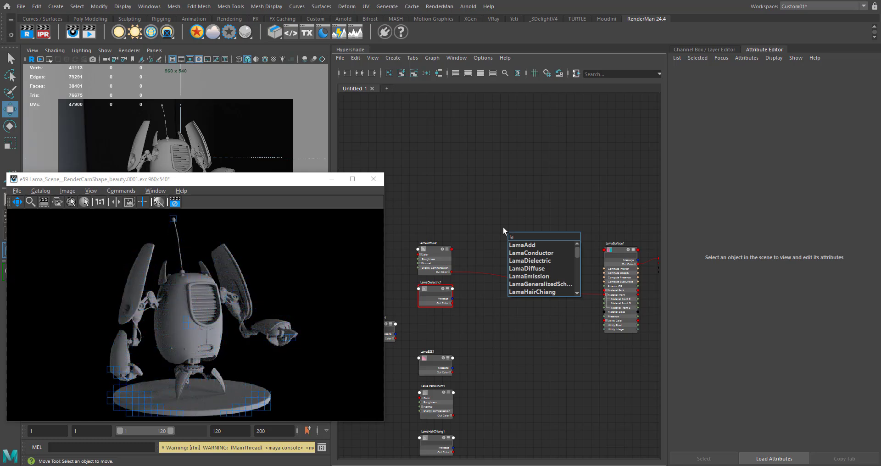
key("Down")
key("Return")
- Add a LamaMix node and position it below LamaAdd1
key("Tab")
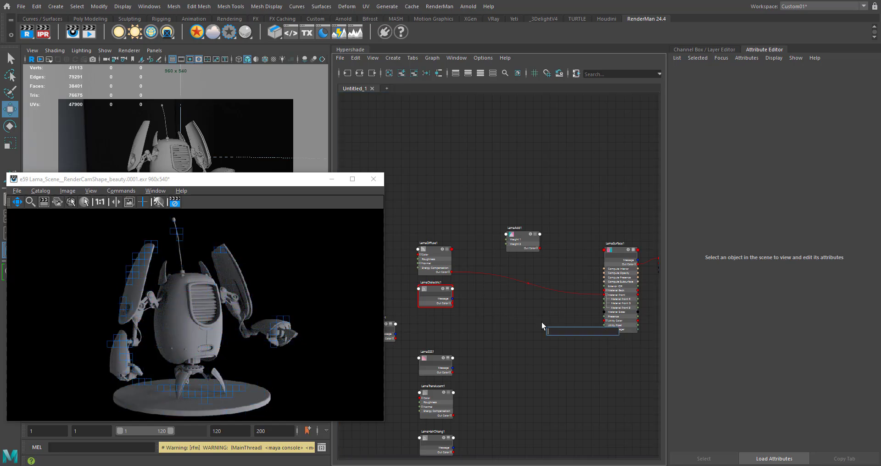
type("lamami")
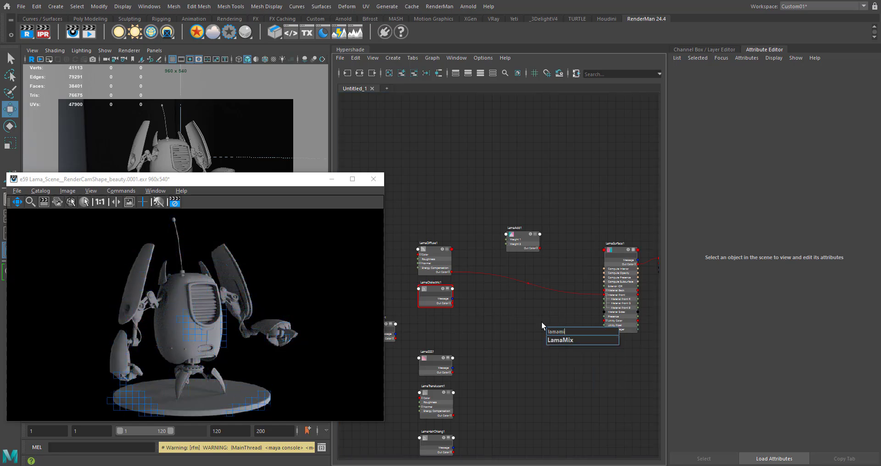
key("Down")
key("Return")
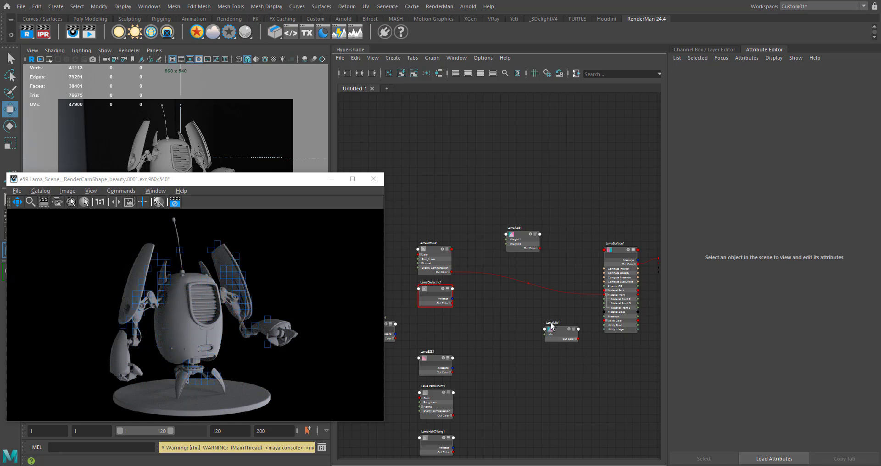
left_click_drag(550, 322, 519, 302)
- Add a LamaLayer node and align it below LamaMix1
left_click(534, 350)
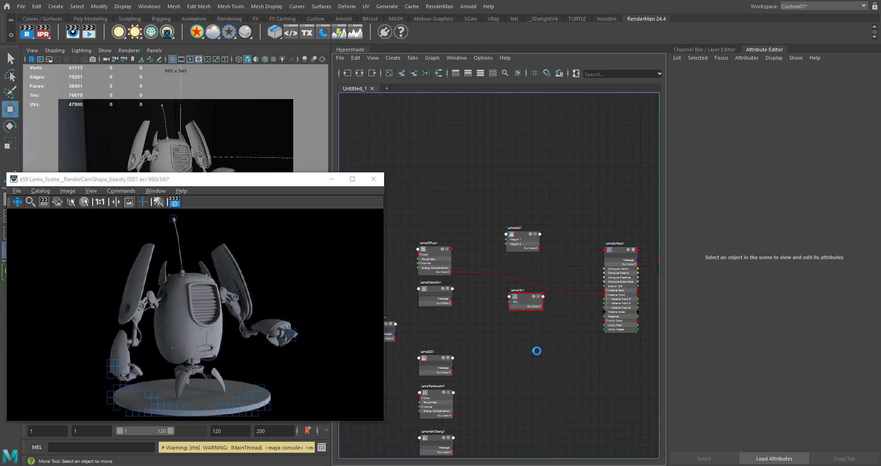
key("Tab")
type("lamalay")
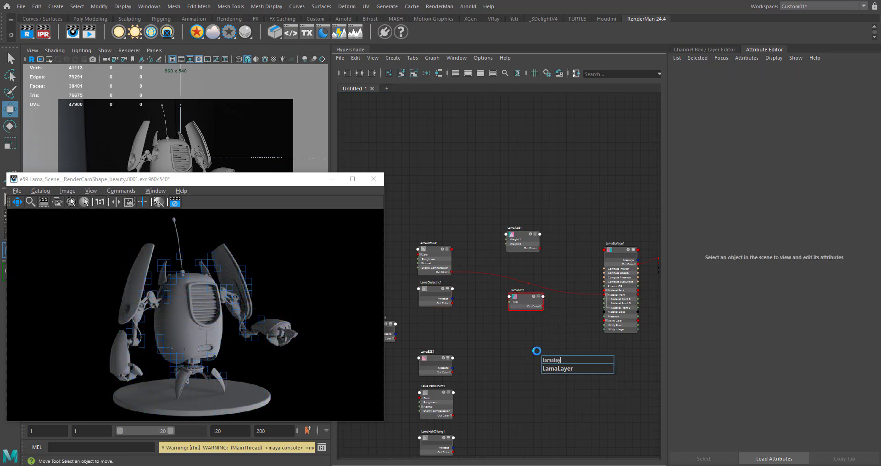
key("Down")
key("Return")
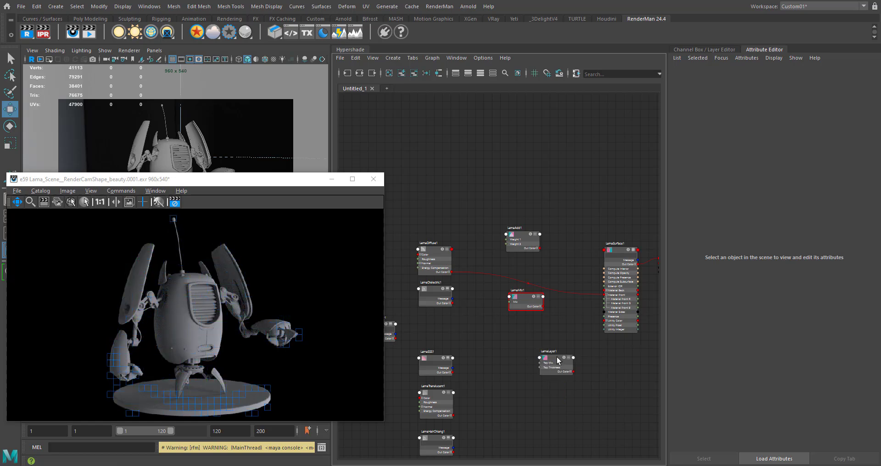
left_click_drag(558, 361, 525, 352)
- Expand LamaAdd1 to show its full attribute list and move it to leave space above LamaMix1
left_click_drag(524, 244, 526, 249)
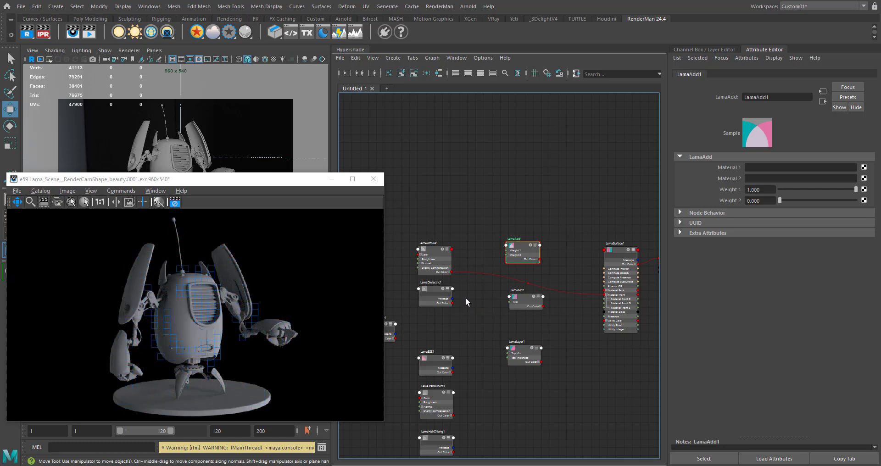
middle_click_drag(478, 257, 488, 253, "alt")
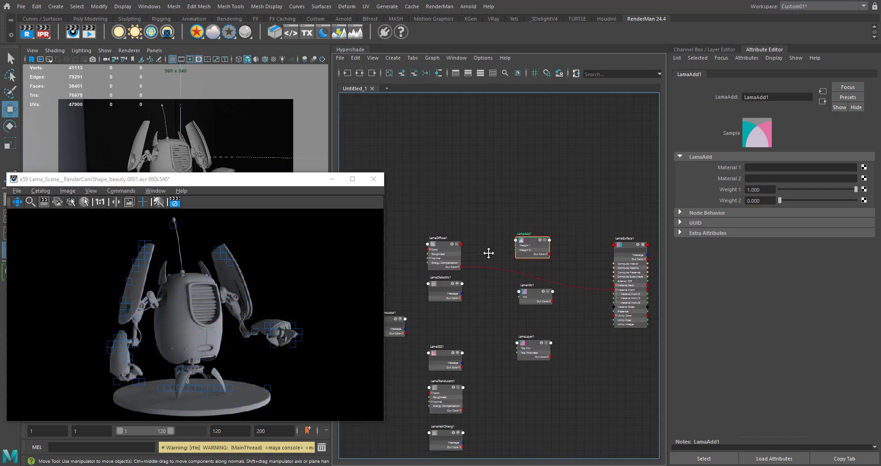
scroll(463, 259, "up", 3)
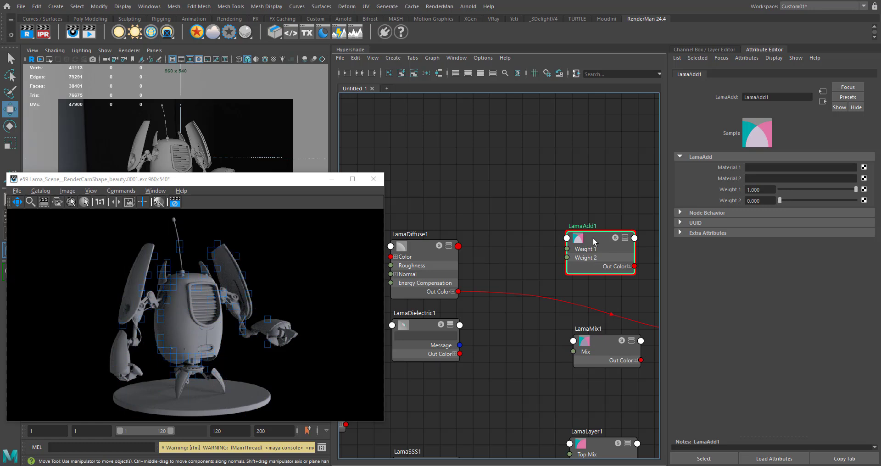
key("3")
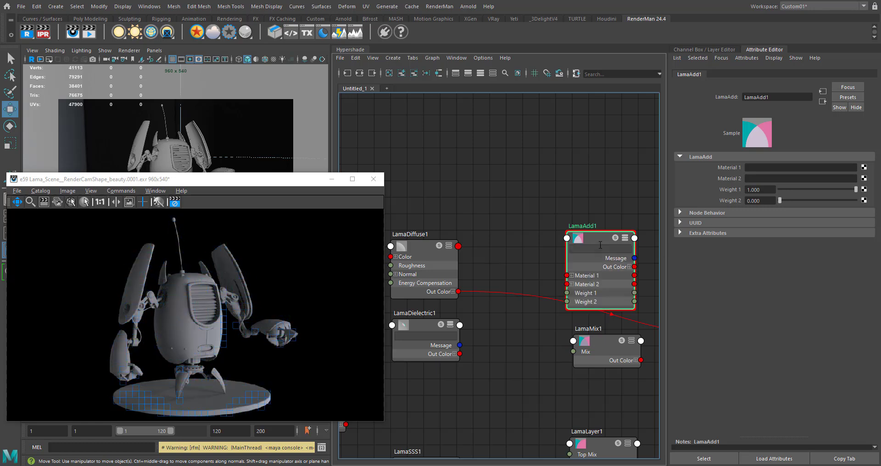
middle_click_drag(586, 257, 570, 225, "alt")
left_click_drag(577, 210, 577, 187)
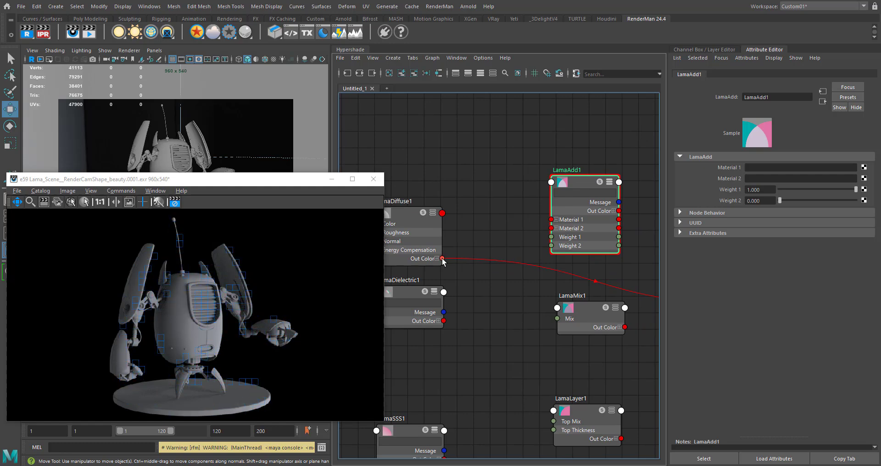
left_click_drag(442, 258, 551, 219)
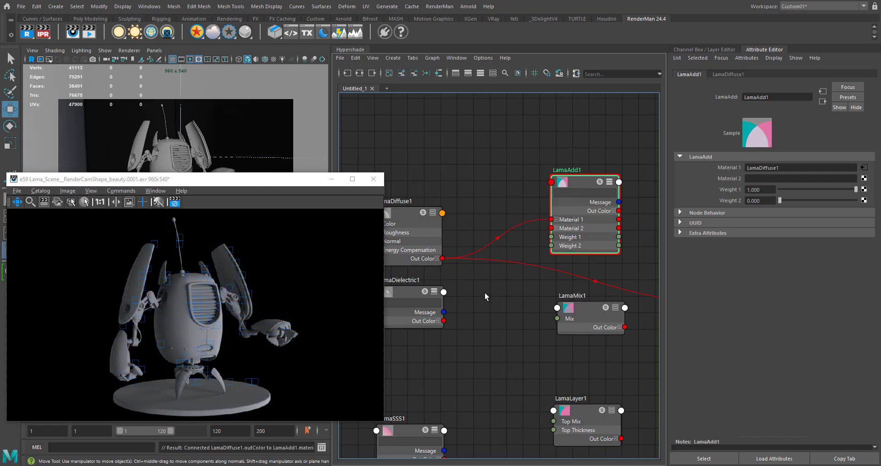
left_click(540, 220)
key("Delete")
- Feed LamaAdd1's Out Color into LamaSurface1's Material Front in place of LamaDiffuse1 and display LamaAdd1's attributes
middle_click_drag(630, 212, 563, 212, "alt")
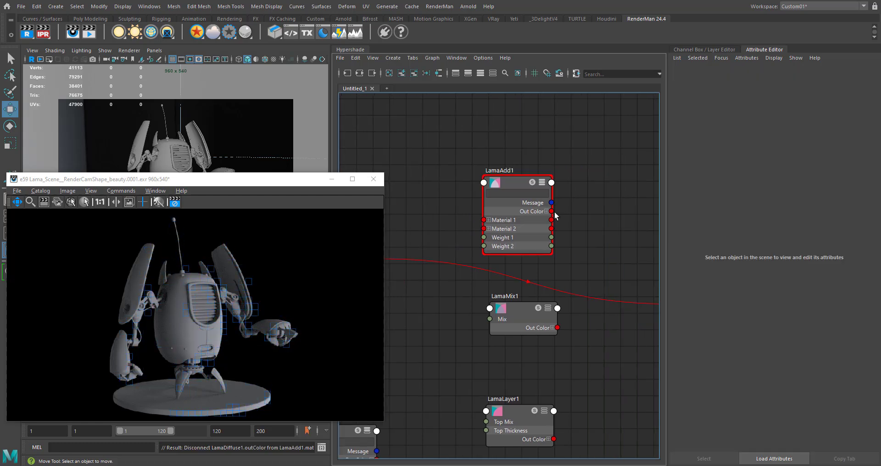
left_click_drag(588, 239, 539, 265)
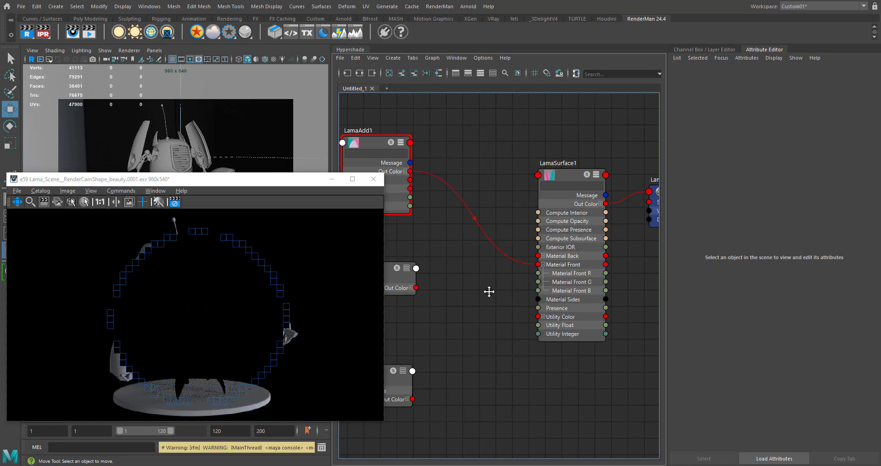
middle_click_drag(483, 292, 603, 273, "alt")
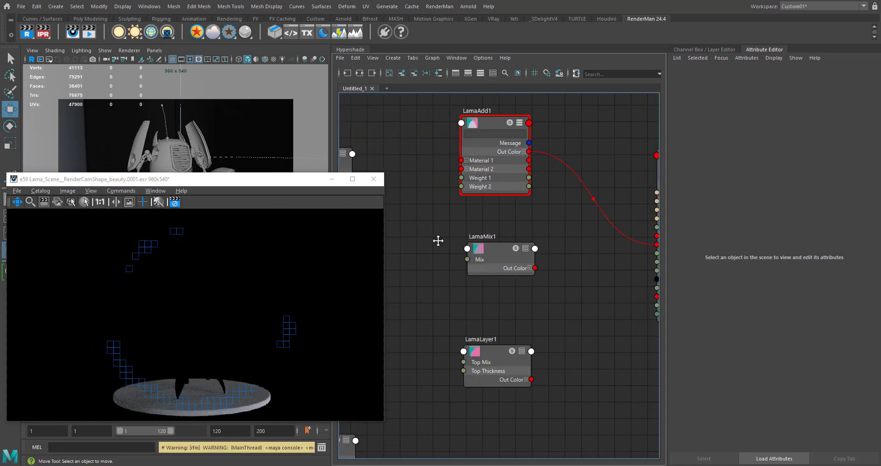
middle_click_drag(422, 224, 453, 246, "alt")
left_click(528, 196)
middle_click_drag(545, 160, 469, 145, "alt")
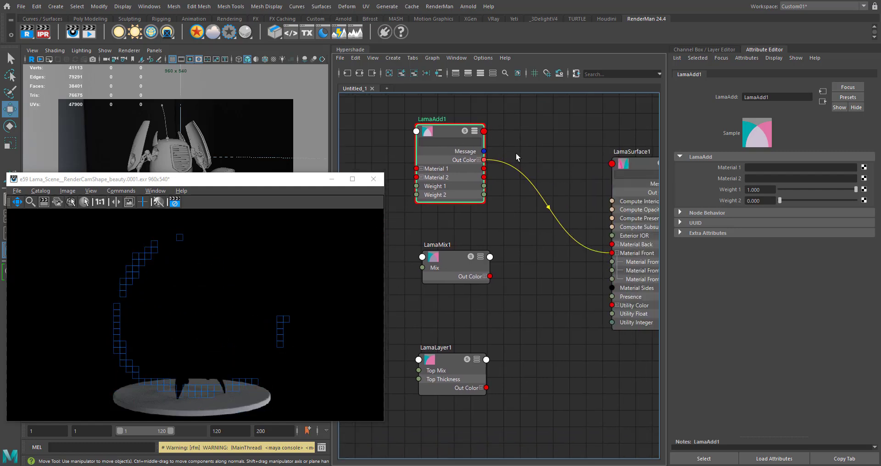
- Feed LamaDiffuse1's Out Color into LamaAdd1's Material 1 and move LamaDiffuse1 up level with LamaAdd1
middle_click_drag(404, 220, 504, 234, "alt")
left_click_drag(409, 222, 517, 183)
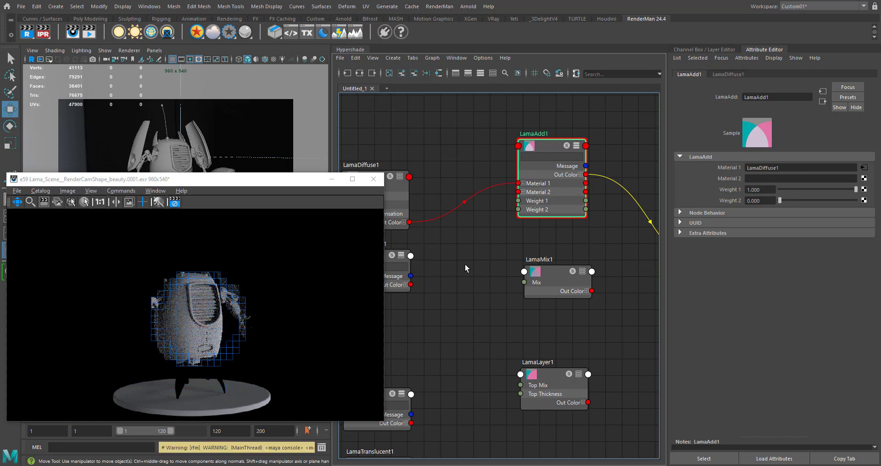
middle_click_drag(487, 257, 512, 253, "alt")
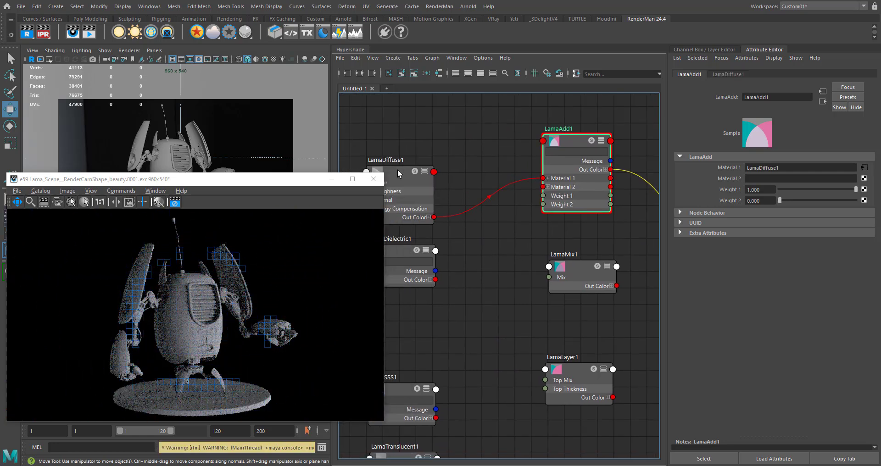
left_click_drag(392, 163, 395, 124)
- Move LamaDielectric1 up under LamaDiffuse1 and feed its Out Color into LamaAdd1's Material 2
left_click_drag(403, 245, 408, 213)
left_click_drag(321, 180, 310, 182)
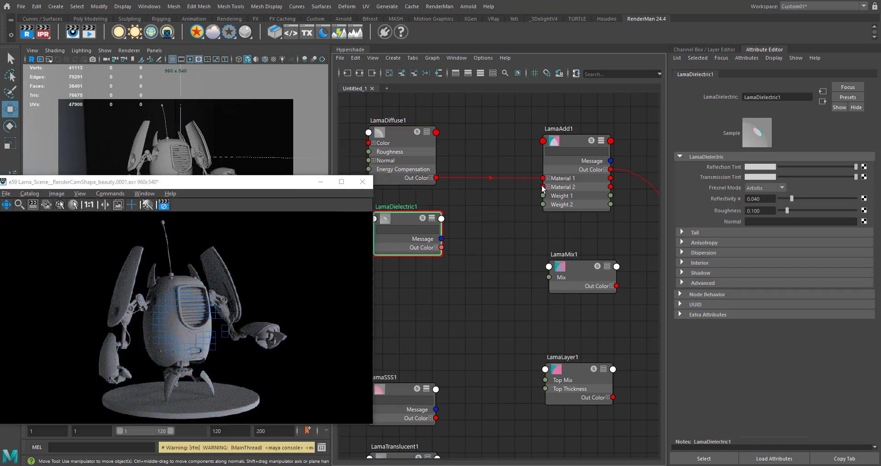
left_click_drag(542, 187, 441, 247)
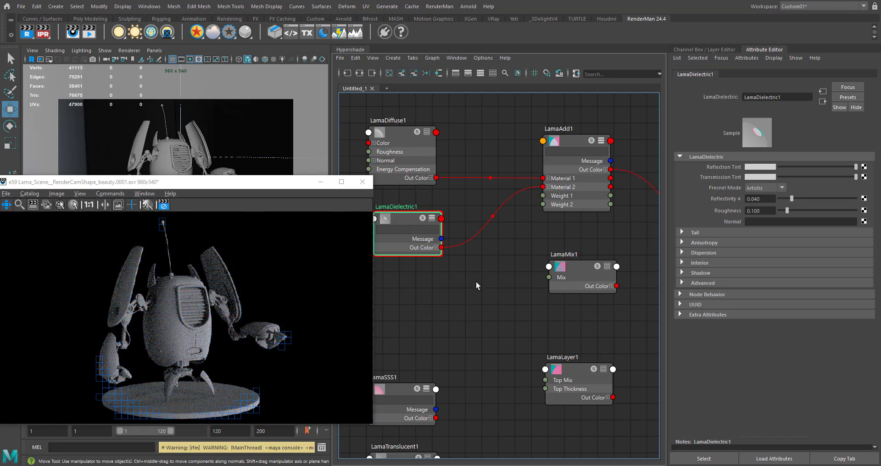
- Raise LamaAdd1's Weight 2 to 1.000
left_click(581, 143)
left_click(568, 139)
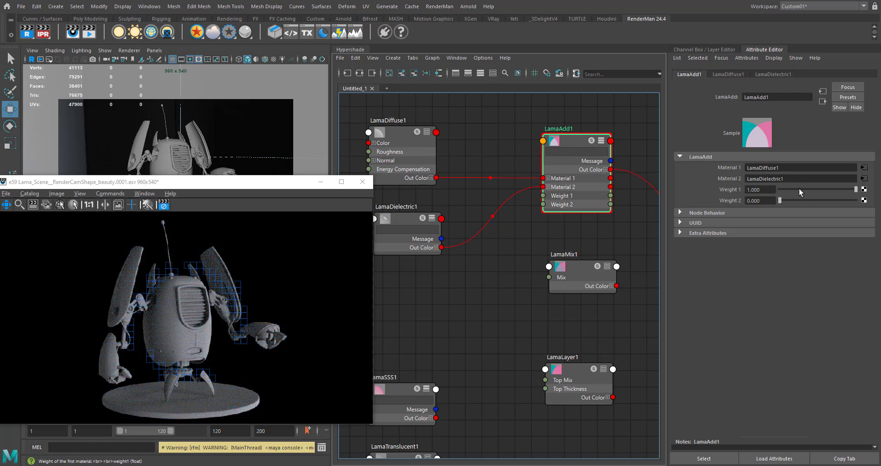
left_click_drag(786, 202, 832, 199)
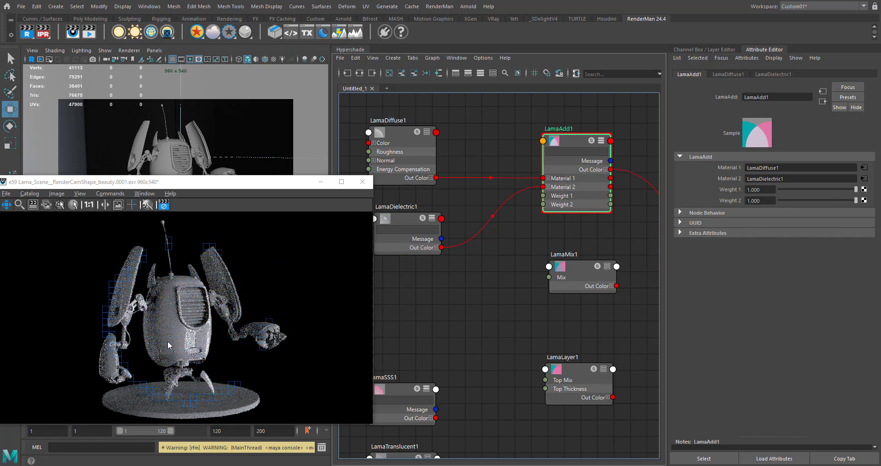
- Move LamaDielectric1 down to just above LamaSSS1 in the node graph
scroll(168, 342, "up", 2)
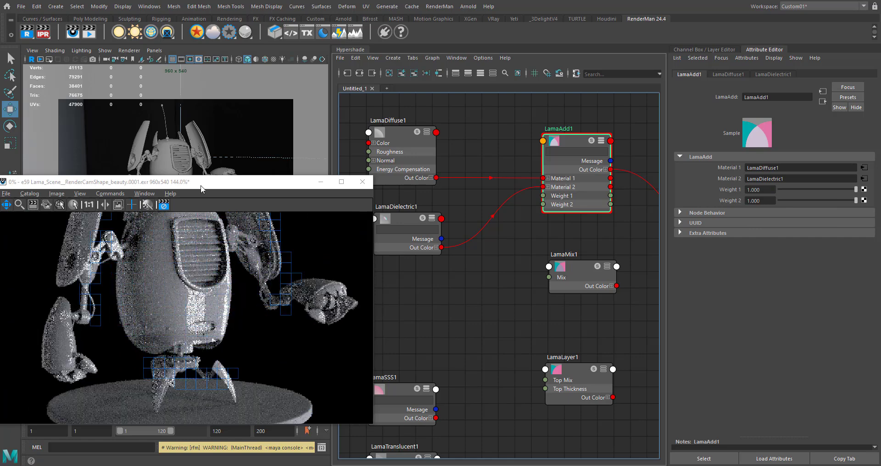
middle_click_drag(458, 199, 463, 209, "alt")
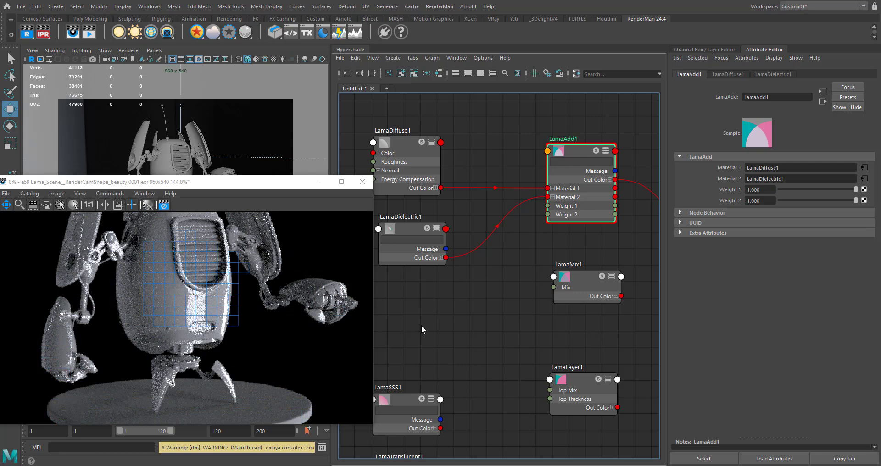
middle_click_drag(410, 272, 457, 234, "alt")
left_click_drag(463, 191, 459, 284)
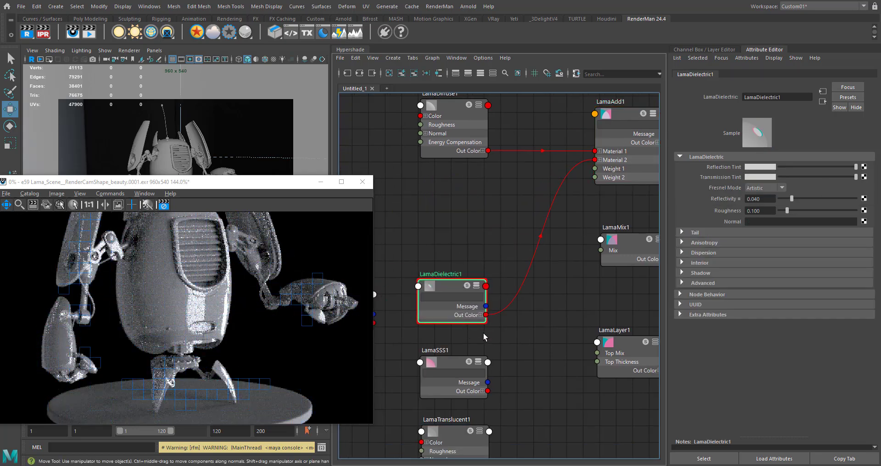
- Place LamaConductor1 between LamaDiffuse1 and LamaDielectric1 and feed its Out Color into LamaAdd1's Material 2 in place of LamaDielectric1
middle_click_drag(378, 302, 423, 301, "alt")
left_click_drag(396, 294, 501, 210)
middle_click_drag(540, 243, 464, 255, "alt")
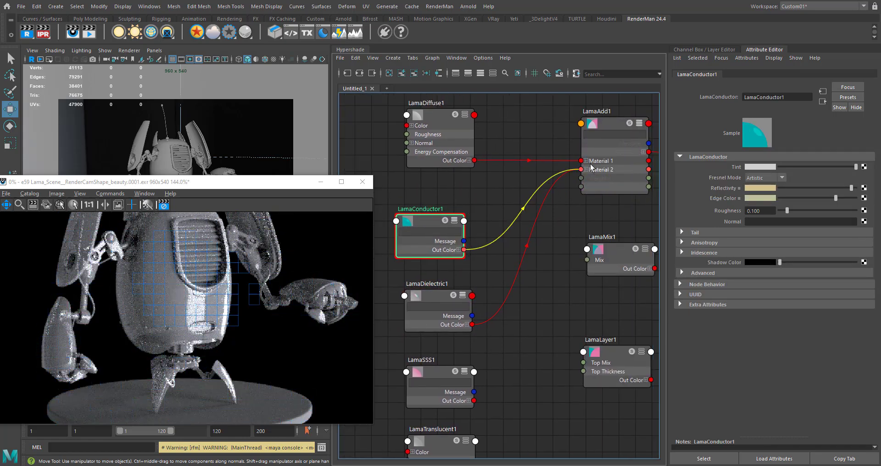
left_click_drag(592, 172, 591, 171)
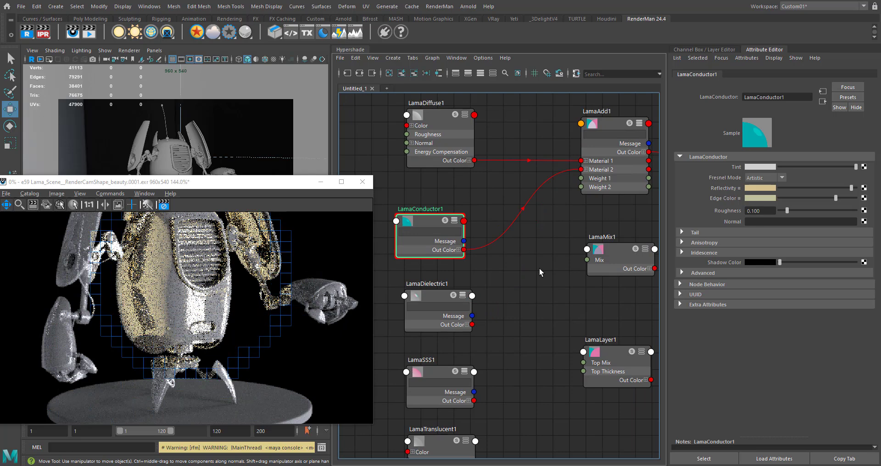
left_click_drag(429, 221, 441, 211)
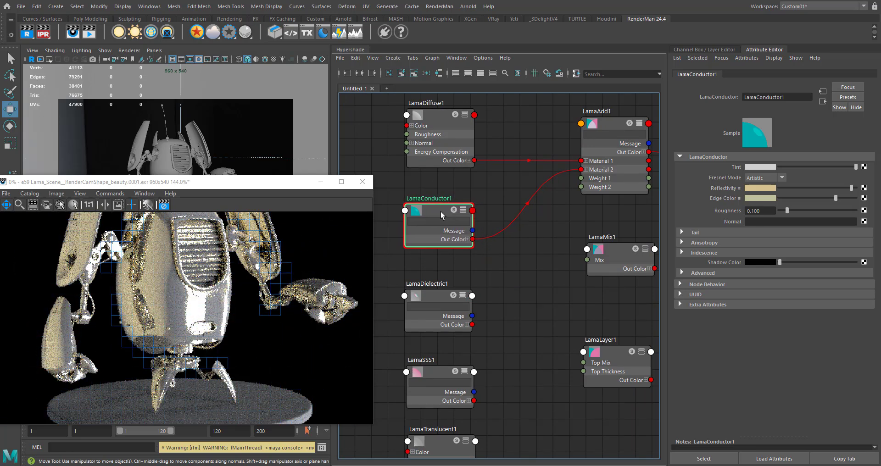
- Render LamaAdd1 with Weight 1 at 0.000, and switch to Weight 1 at 1.000 and Weight 2 at 0.000
middle_click_drag(495, 208, 499, 225, "alt")
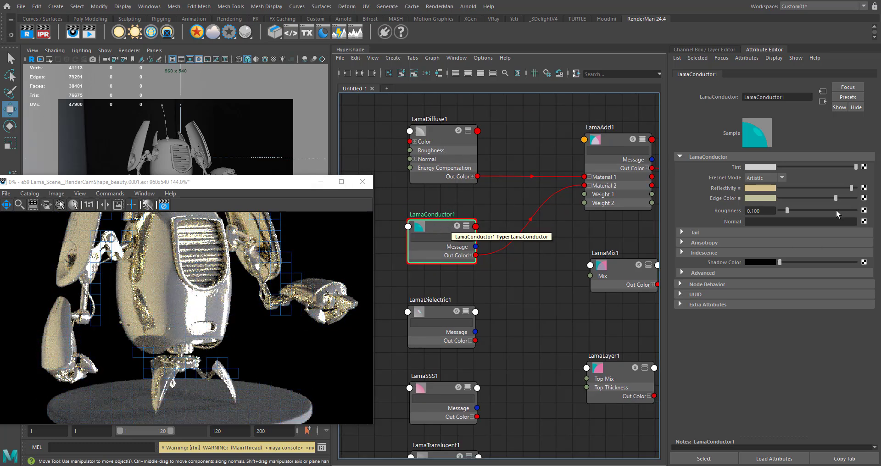
left_click(623, 158)
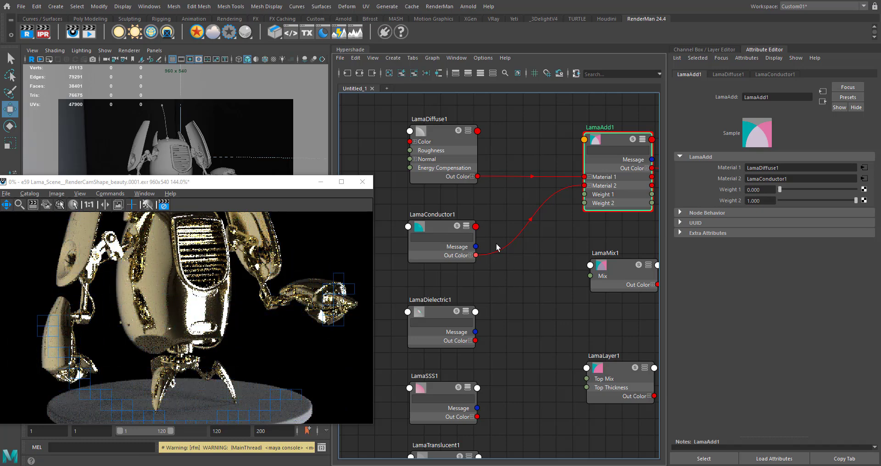
left_click_drag(780, 189, 709, 204)
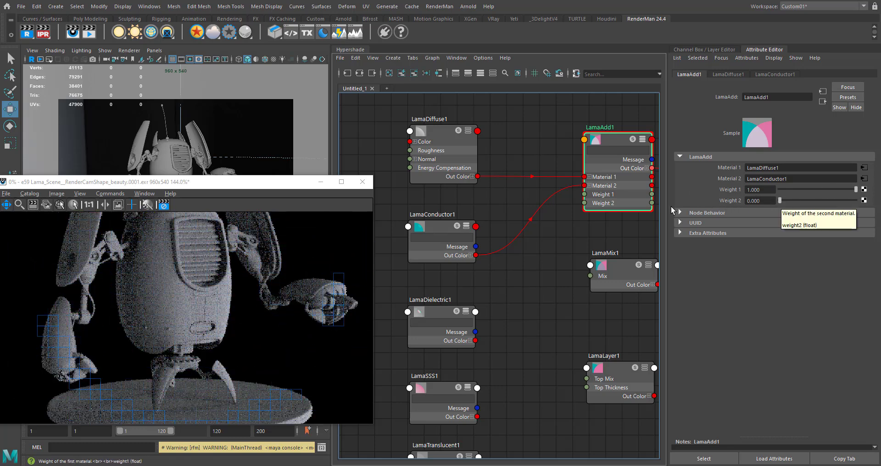
- Create a checker node as a texture and position it beside the Lama material nodes
scroll(537, 267, "down", 3)
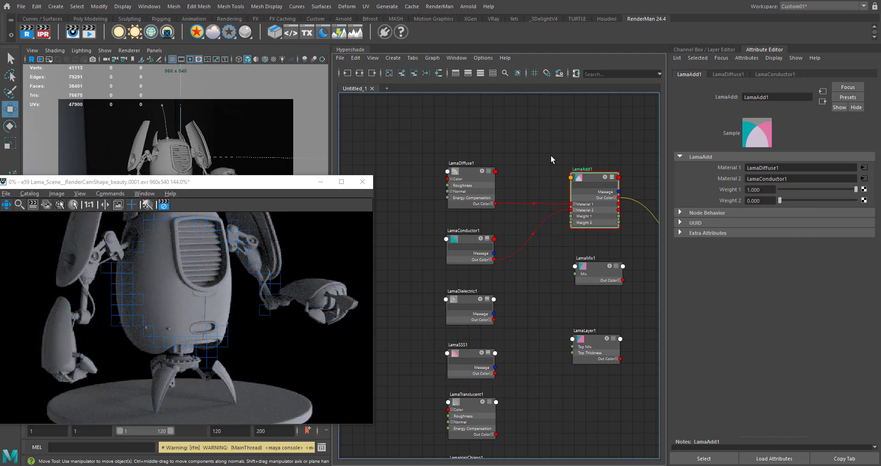
middle_click_drag(544, 252, 536, 243, "alt")
middle_click_drag(401, 202, 450, 199, "alt")
left_click(402, 209)
key("Tab")
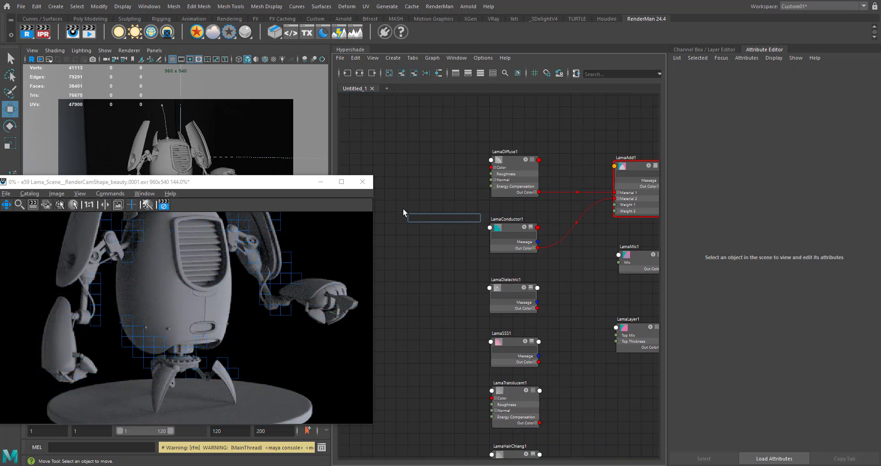
type("chec")
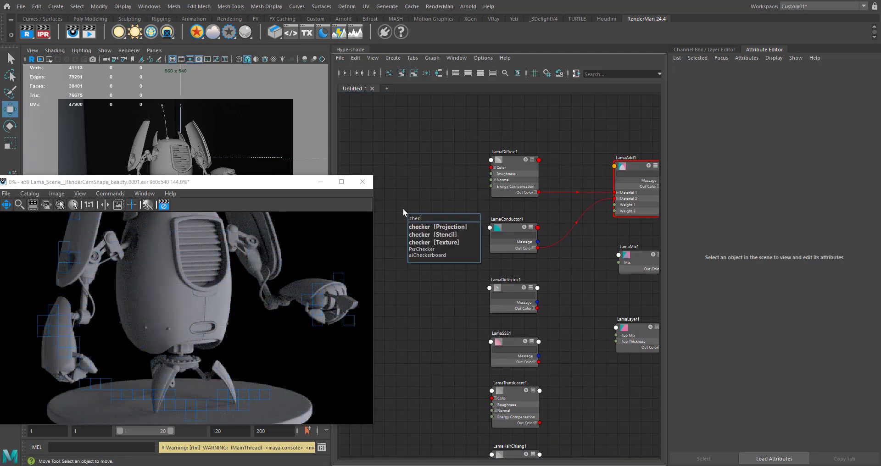
key("Down")
key("Down")
key("Down")
key("Return")
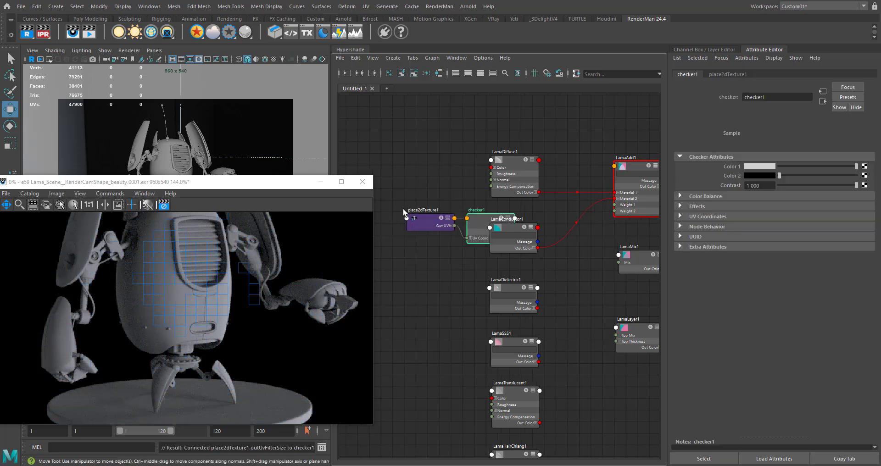
left_click_drag(492, 193, 448, 226)
- Feed the checker's Out Color R into LamaAdd1's Weight 2 and display LamaAdd1's attributes
left_click_drag(508, 174, 508, 176)
left_click_drag(411, 252, 563, 215)
left_click(456, 202)
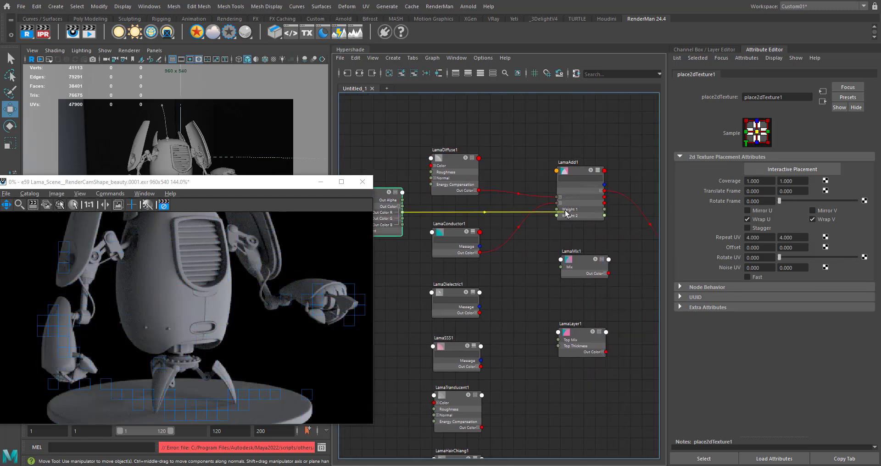
left_click(577, 218)
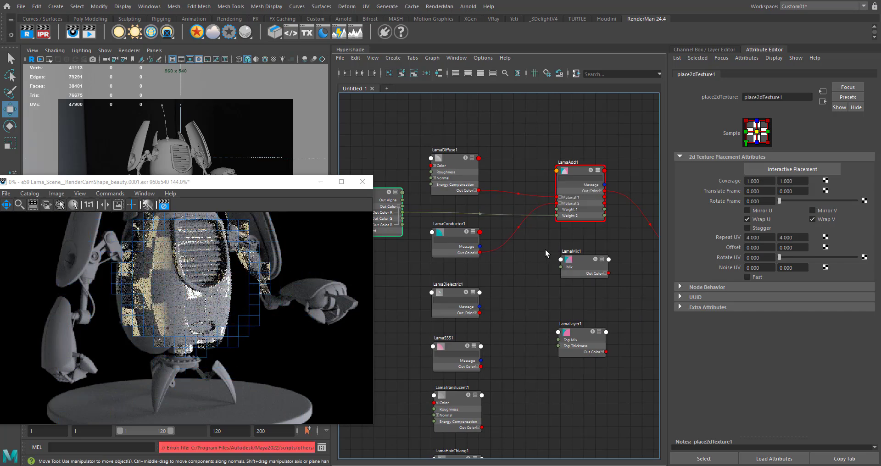
middle_click_drag(543, 250, 587, 236, "alt")
left_click(622, 156)
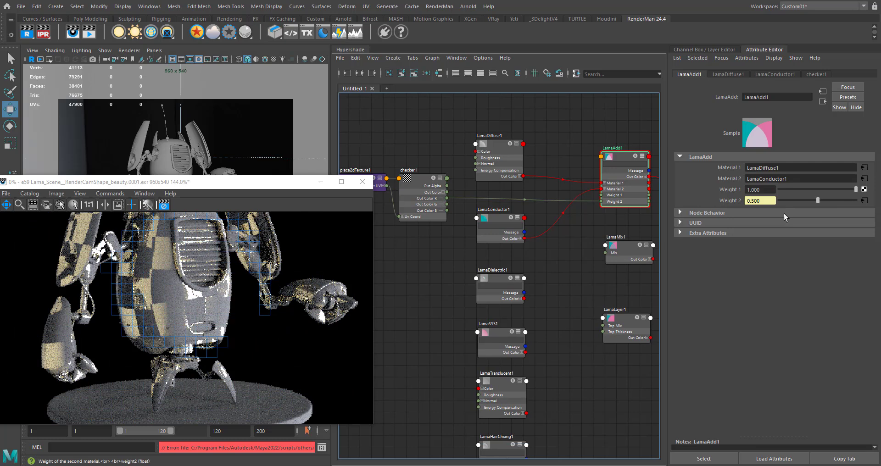
- Solo the checker node in the render to inspect its pattern on the robot, and turn the solo off
left_click(434, 179)
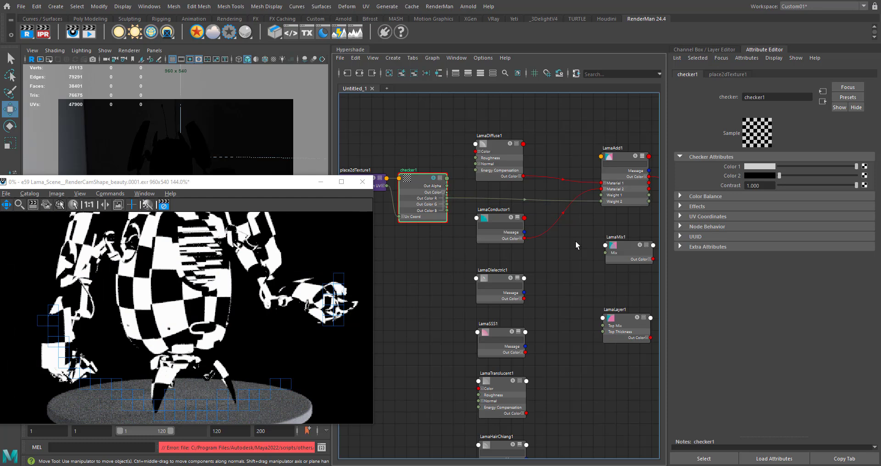
left_click(434, 179)
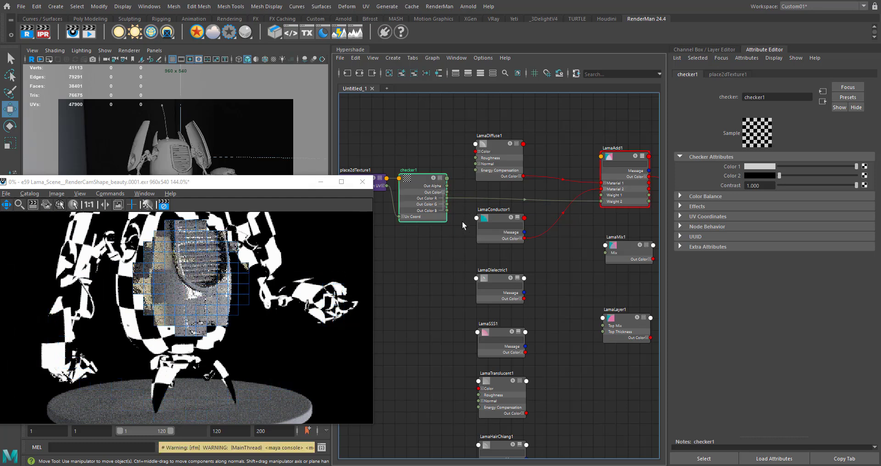
- Lower LamaAdd1's Weight 1 to 0.000 so only the checker-masked conductor contributes
left_click(496, 151)
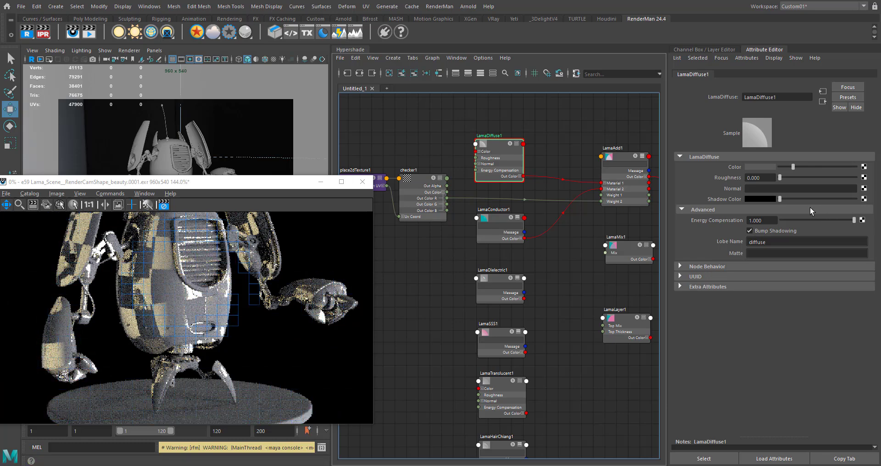
left_click(628, 200)
left_click_drag(856, 189, 727, 197)
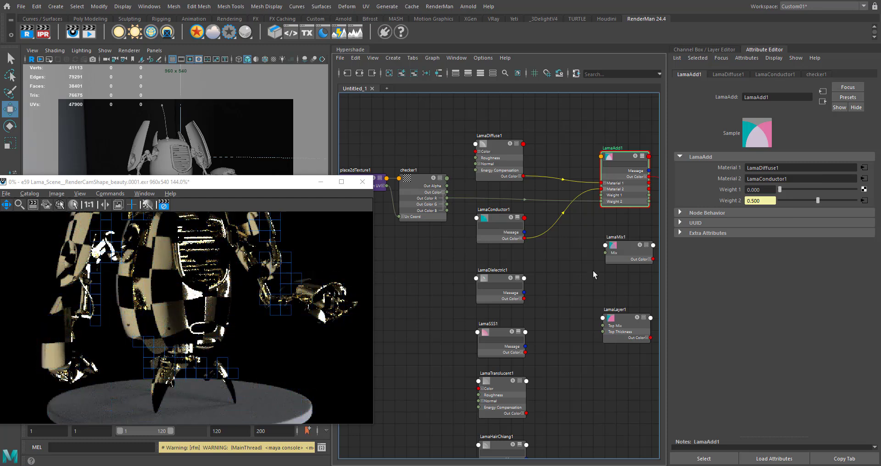
- Move the checker and its placement node away from the Lama materials and create a reverse node beside the checker
middle_click_drag(461, 195, 547, 189, "alt")
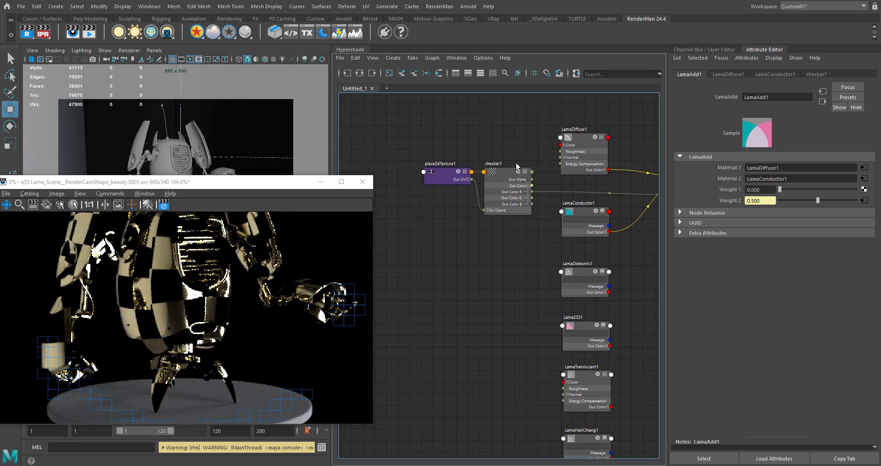
left_click_drag(425, 230, 455, 185)
left_click(482, 241)
key("Tab")
type("reverse")
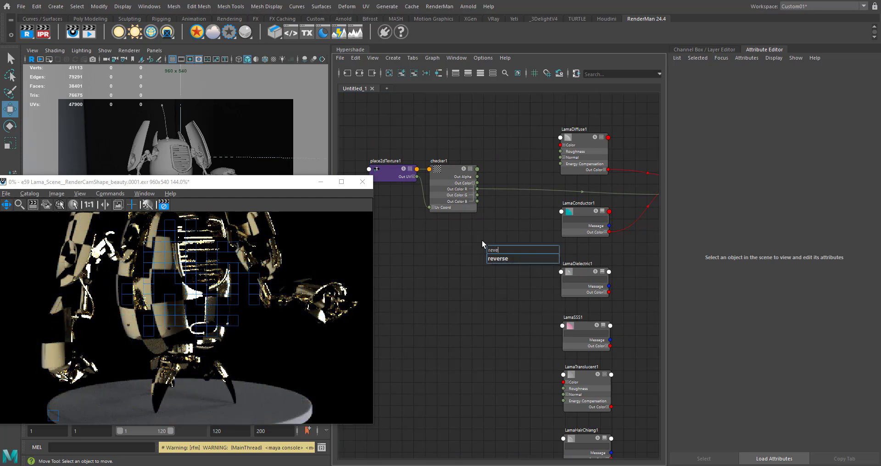
key("Return")
left_click_drag(490, 250, 500, 220)
- Feed the checker's Out Color into the reverse node's Input and the reverse node's Output X into LamaAdd1's Weight 1
left_click_drag(476, 182, 495, 236)
middle_click_drag(510, 274, 437, 298, "alt")
left_click(466, 253)
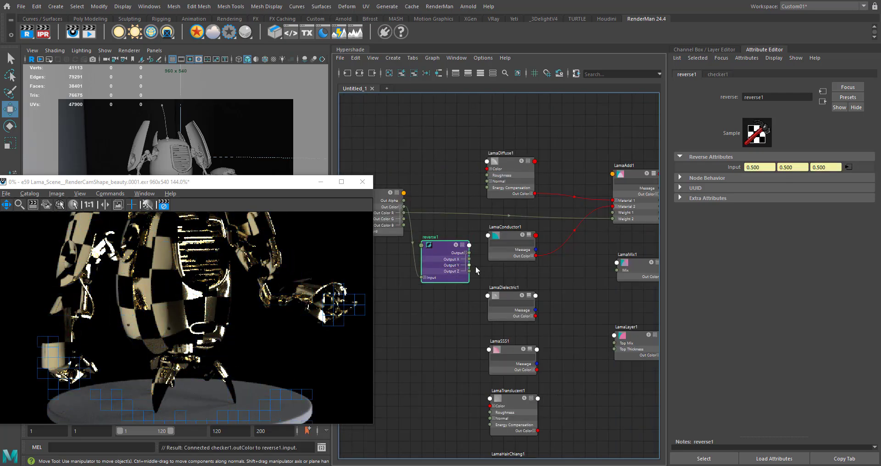
middle_click_drag(587, 258, 551, 282, "alt")
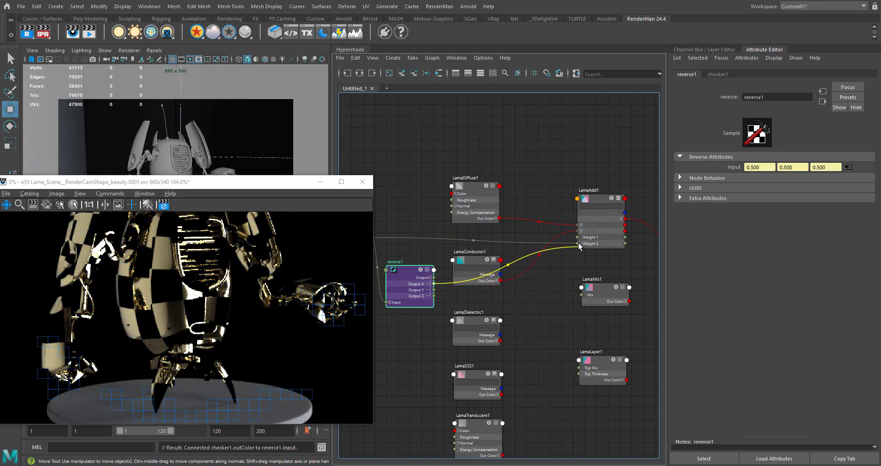
left_click(577, 237)
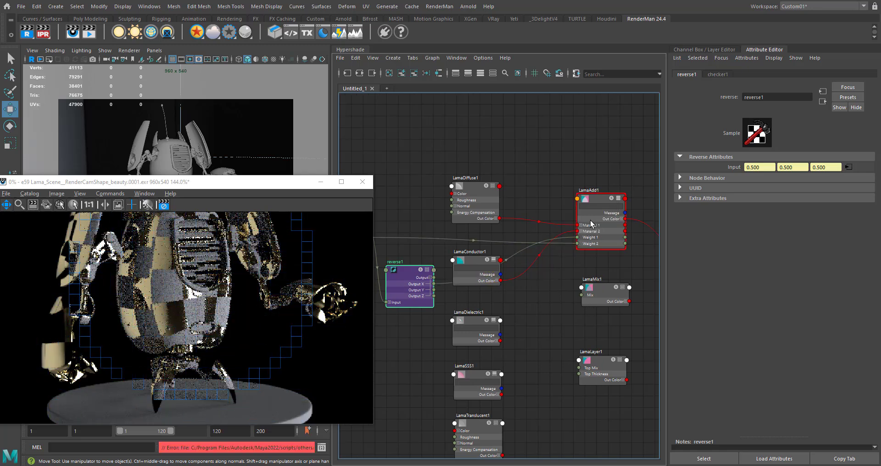
middle_click_drag(532, 286, 585, 252, "alt")
left_click_drag(462, 244, 461, 252)
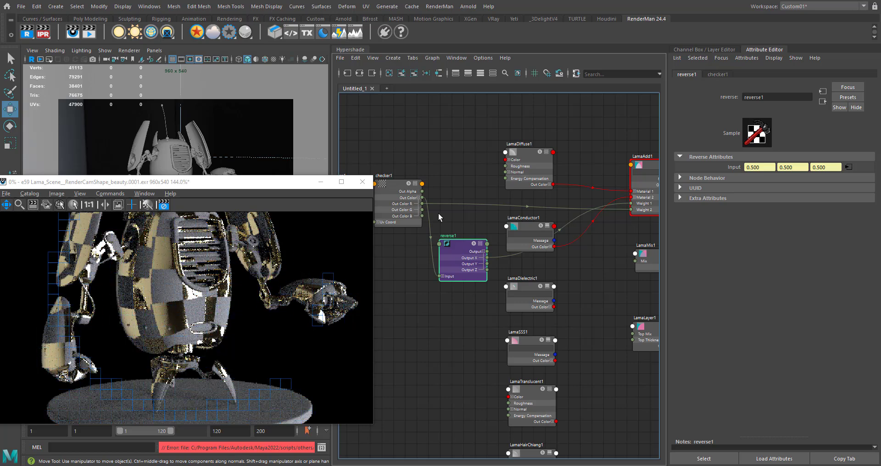
- Solo the checker and the reverse node in turn to compare their patterns, turn the solo off and examine LamaAdd1's attributes
left_click(411, 186)
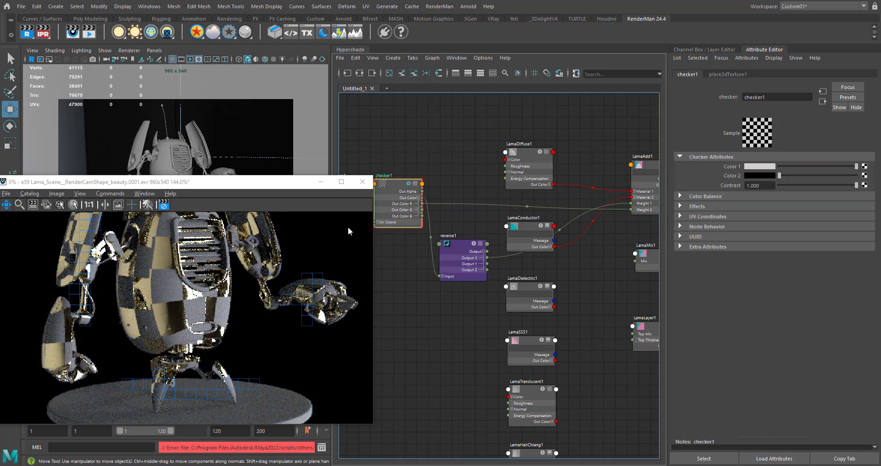
left_click_drag(228, 186, 201, 183)
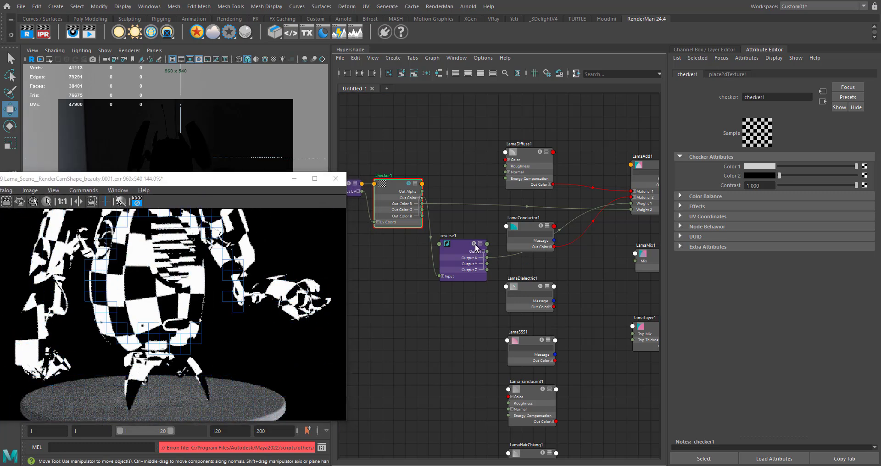
key("ctrl+z")
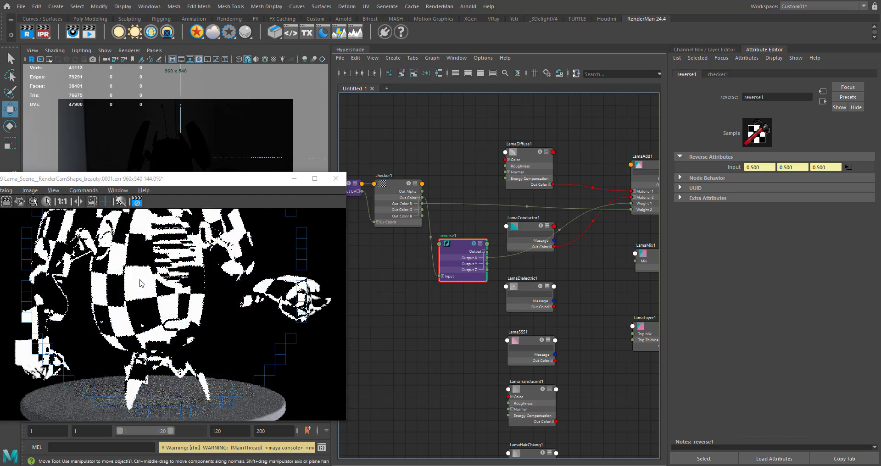
middle_click_drag(570, 259, 505, 300, "alt")
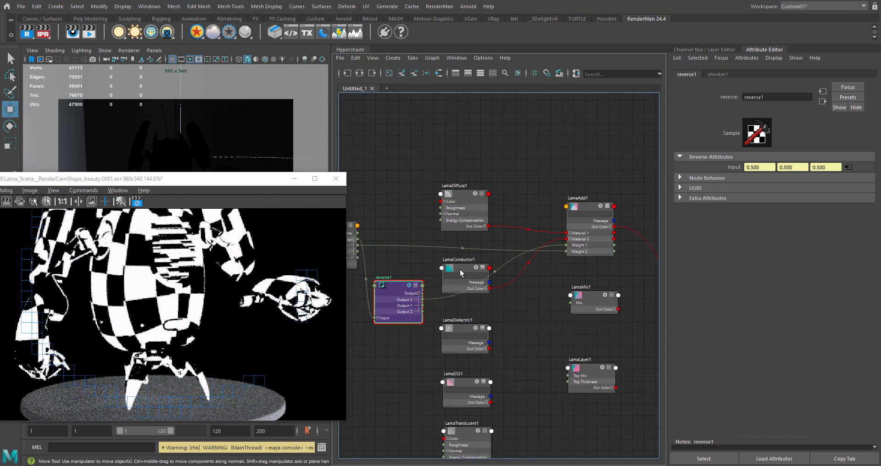
left_click(409, 284)
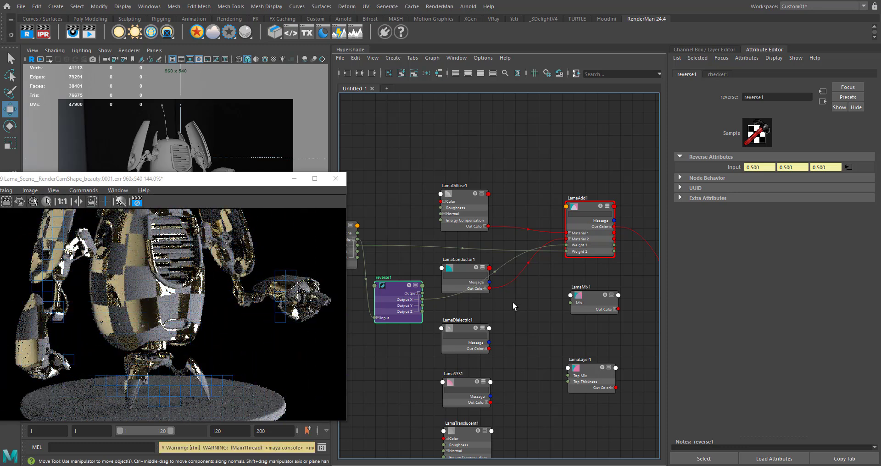
middle_click_drag(516, 309, 507, 304, "alt")
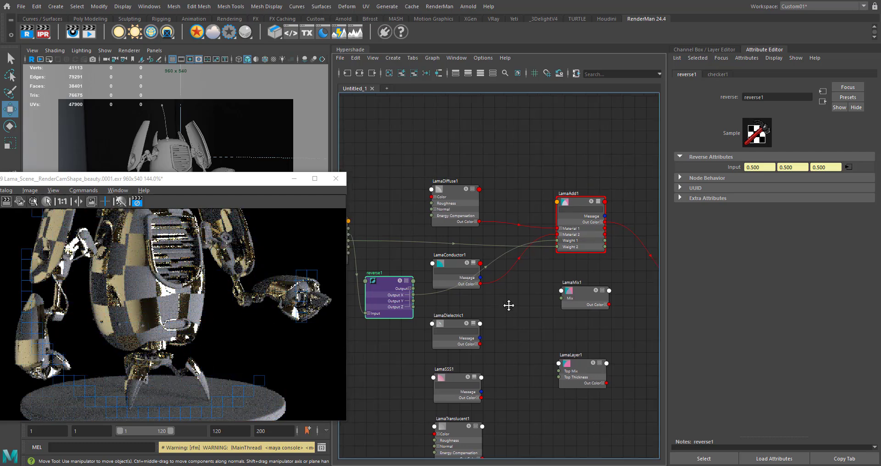
left_click(568, 207)
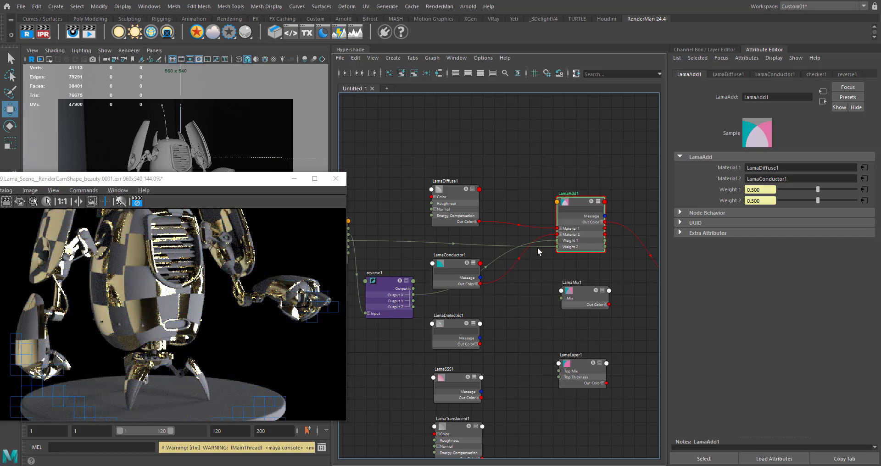
- Display LamaMix1's attributes and expand the node to show its Material 1, Material 2 and Mix inputs
middle_click_drag(536, 290, 527, 268, "alt")
left_click_drag(536, 248, 612, 291)
middle_click_drag(517, 282, 540, 245, "alt")
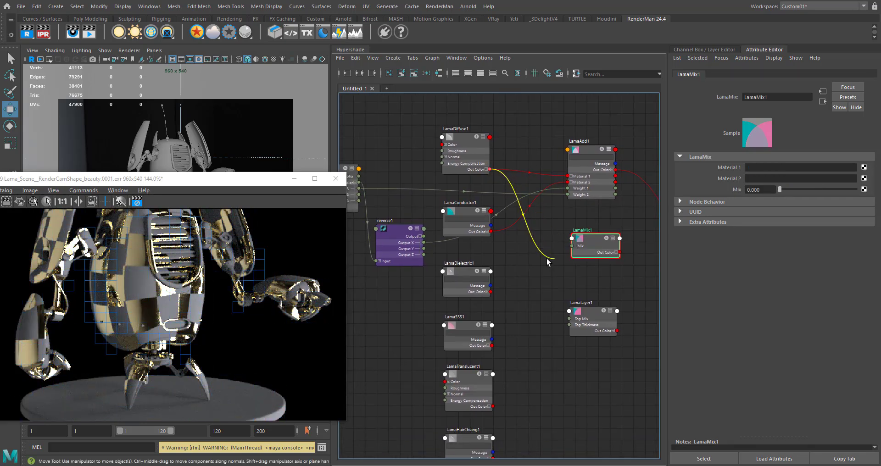
key("3")
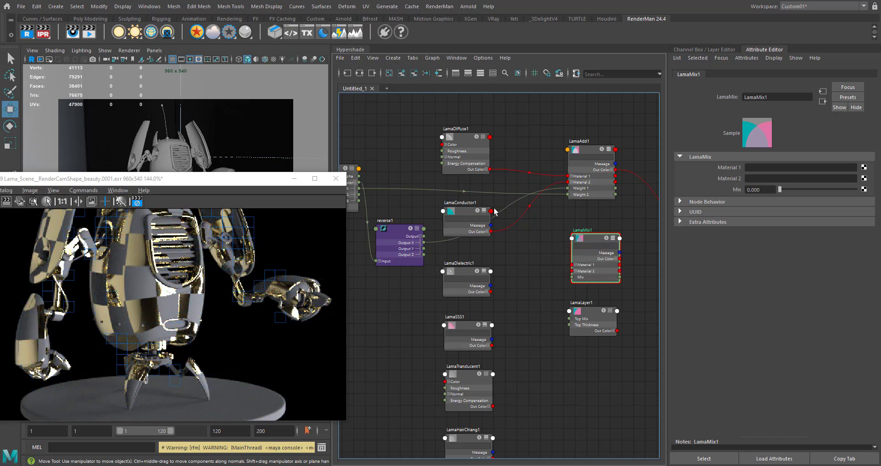
- Feed LamaDiffuse1 and LamaConductor1 into LamaMix1's Material 1 and Material 2, and LamaMix1's Out Color into LamaSurface1's Material Front
left_click_drag(489, 169, 571, 264)
middle_click_drag(522, 270, 482, 234, "alt")
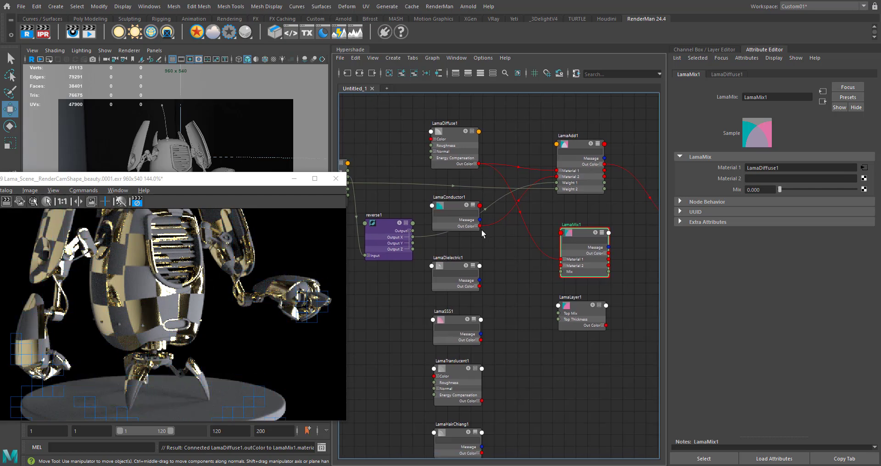
left_click_drag(571, 267, 572, 266)
middle_click_drag(572, 266, 530, 283, "alt")
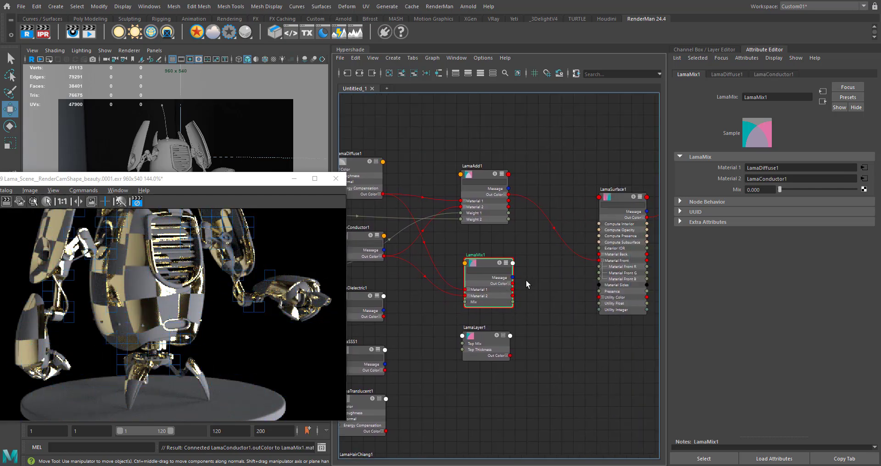
left_click_drag(512, 283, 611, 262)
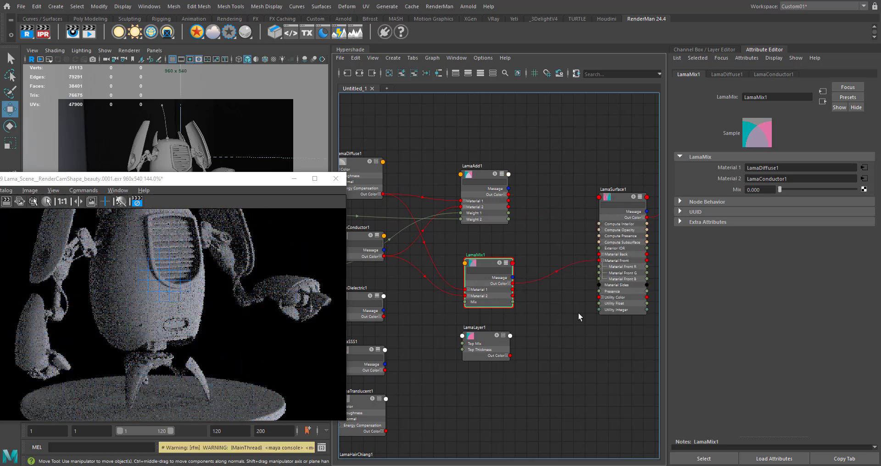
- Raise LamaMix1's Mix to 1.000 to show only the conductor material in the render
middle_click_drag(576, 313, 625, 304, "alt")
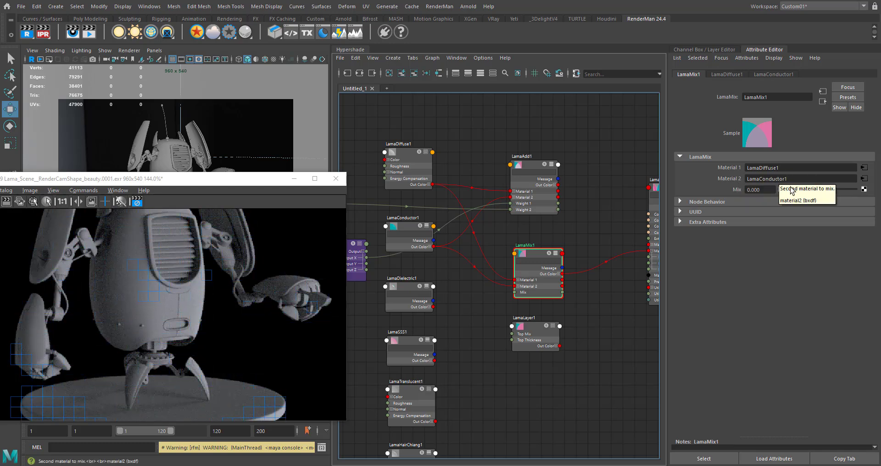
mouse_move(778, 189)
left_mouse_down()
mouse_move(796, 190)
mouse_move(766, 190)
left_mouse_up()
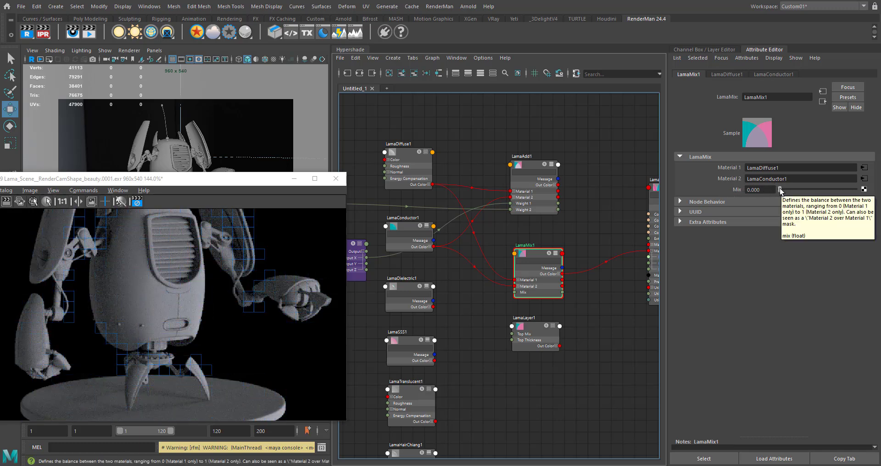
left_click_drag(779, 190, 846, 189)
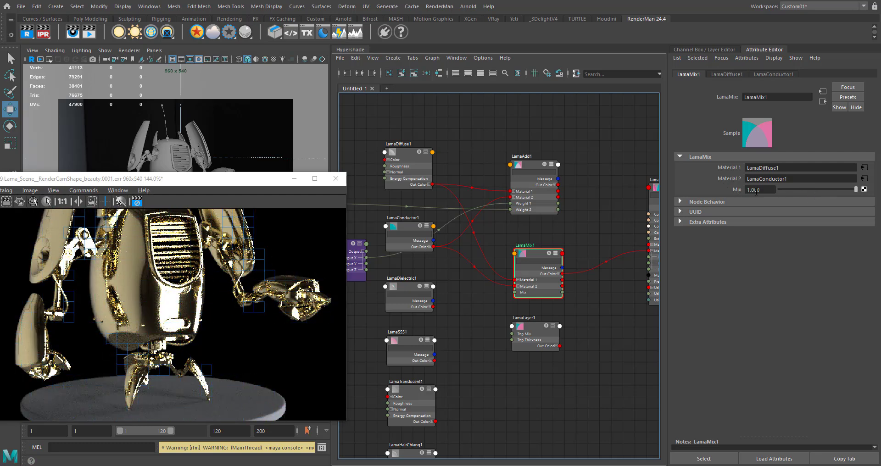
- Connect the checker's Out Color R to LamaMix1's Mix input
middle_click_drag(449, 271, 529, 281, "alt")
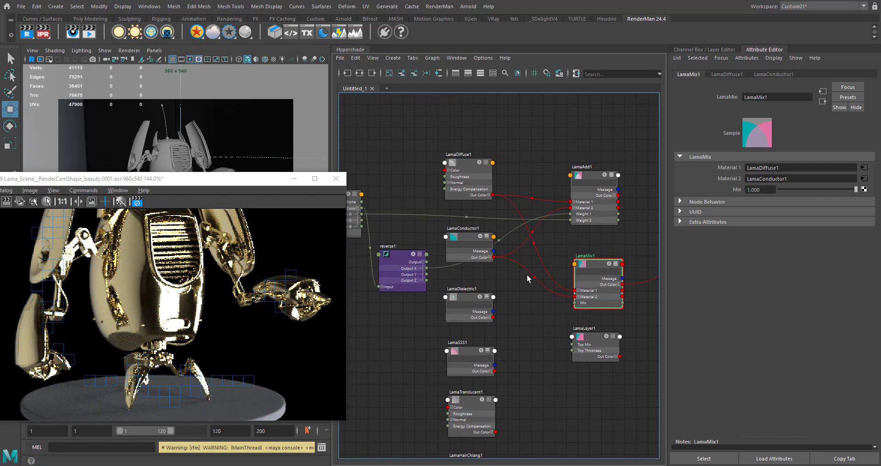
left_click_drag(362, 214, 408, 230)
middle_click_drag(408, 226, 400, 210, "alt")
left_click(569, 288)
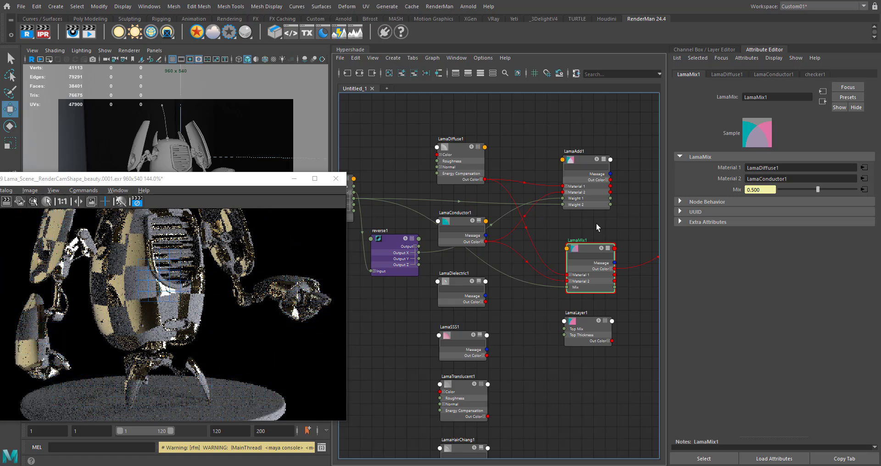
- Review LamaAdd1's weight attributes for comparison and move LamaMix1 slightly closer beneath LamaAdd1
left_click_drag(618, 133, 555, 221)
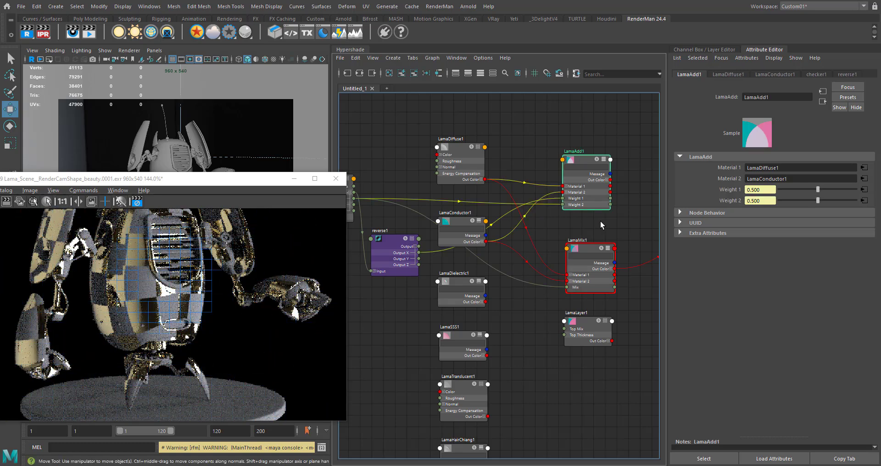
left_click(618, 235)
middle_click_drag(618, 235, 592, 219, "alt")
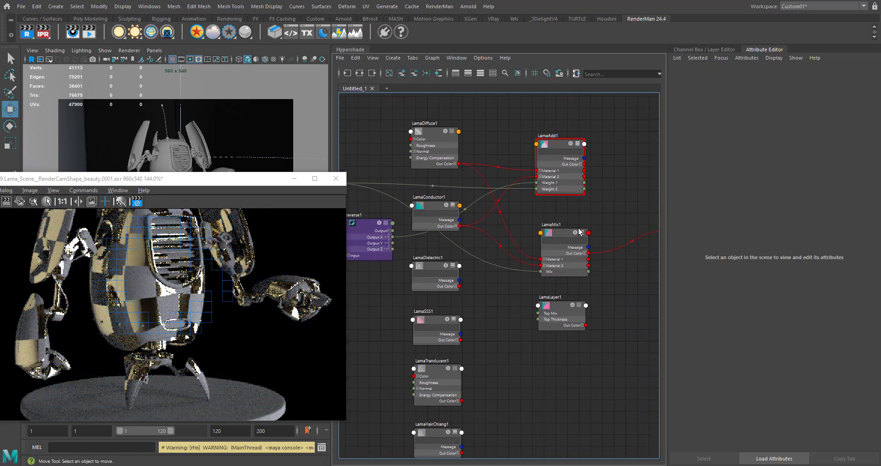
left_click_drag(563, 234, 557, 227)
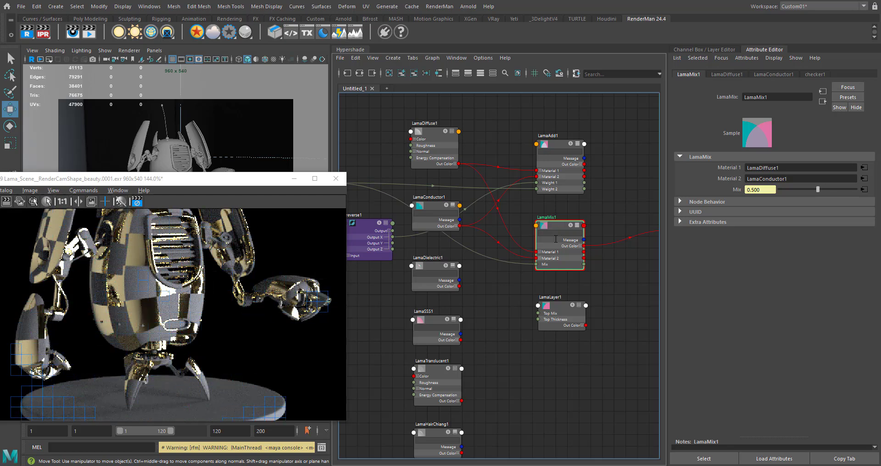
- Display LamaLayer1's attributes and expand the node to show its Material Base, Material Top, Top Mix and Top Thickness inputs
scroll(556, 255, "down", 2)
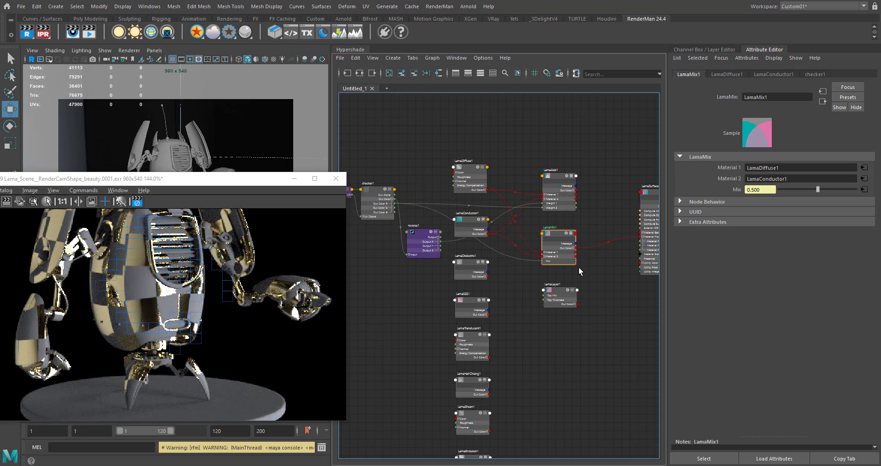
middle_click_drag(590, 261, 554, 246, "alt")
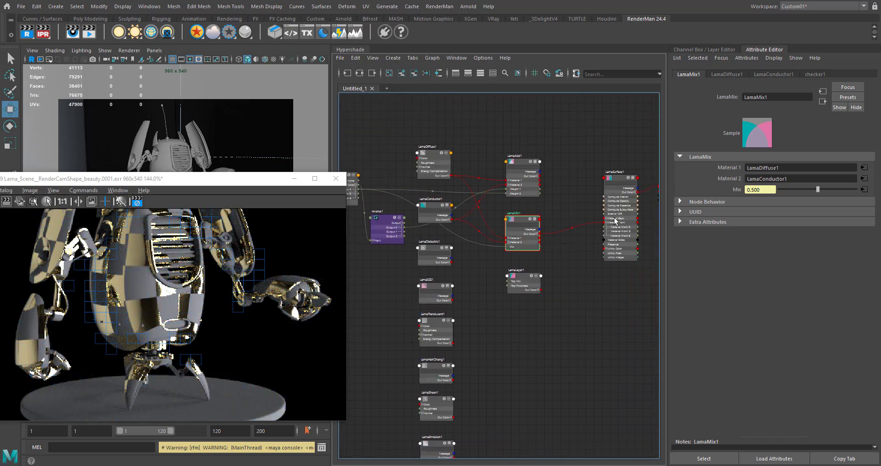
right_click_drag(525, 226, 609, 202, "alt")
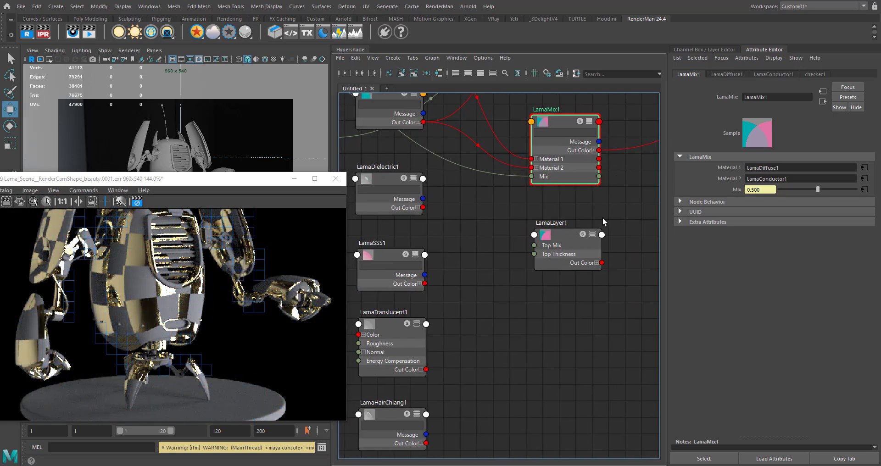
scroll(620, 217, "down", 4)
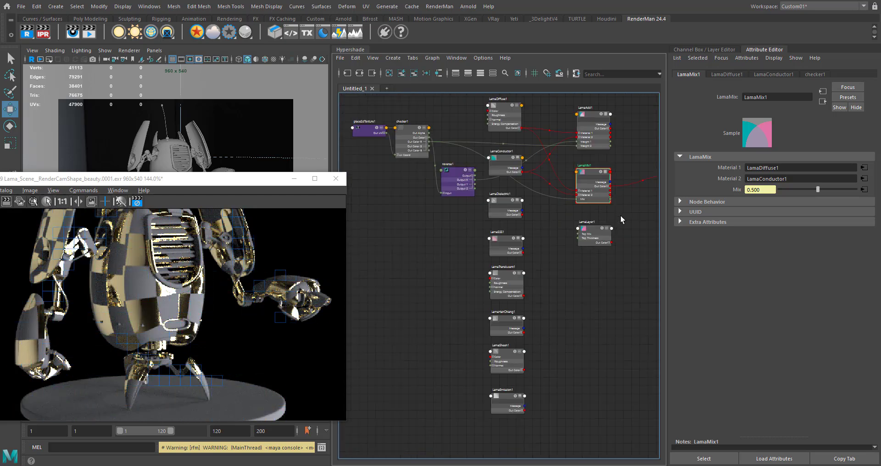
left_click(607, 226)
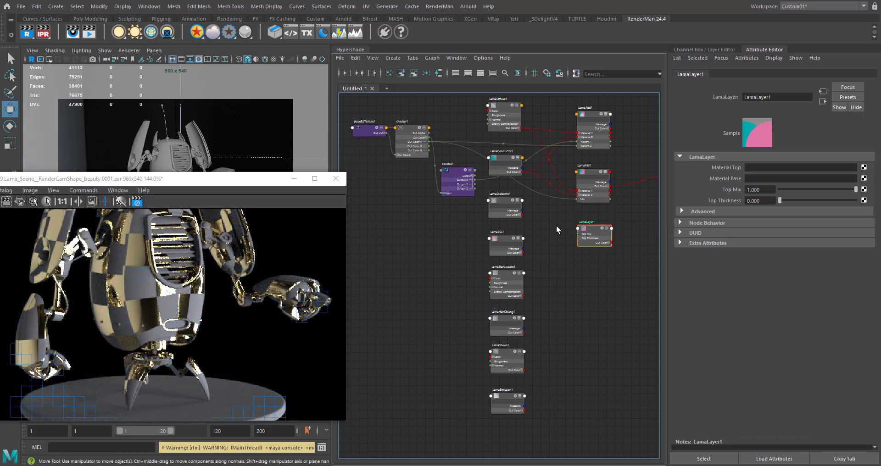
middle_click_drag(554, 216, 542, 235, "alt")
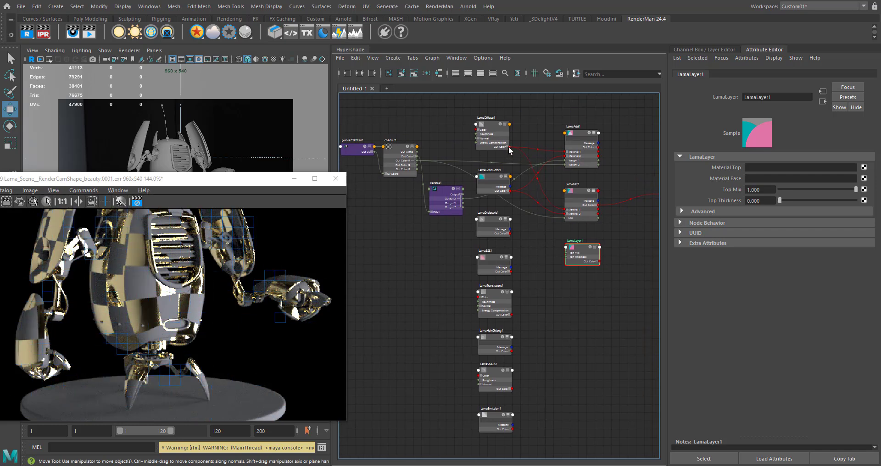
scroll(569, 254, "up", 3)
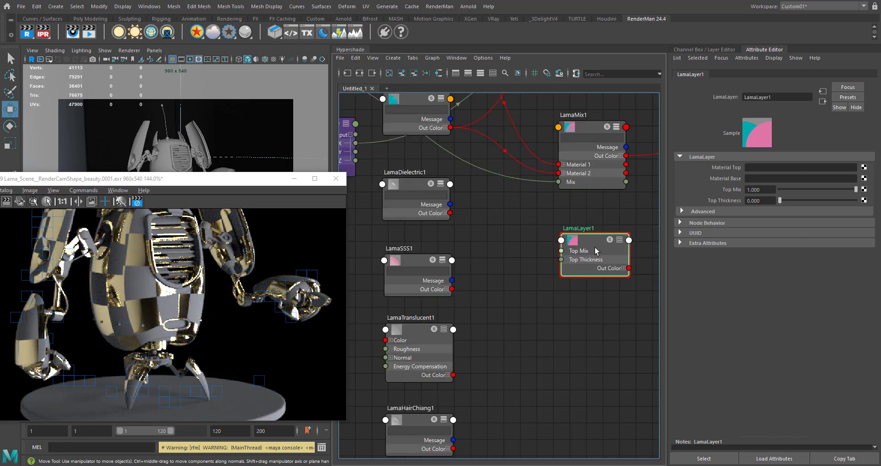
key("3")
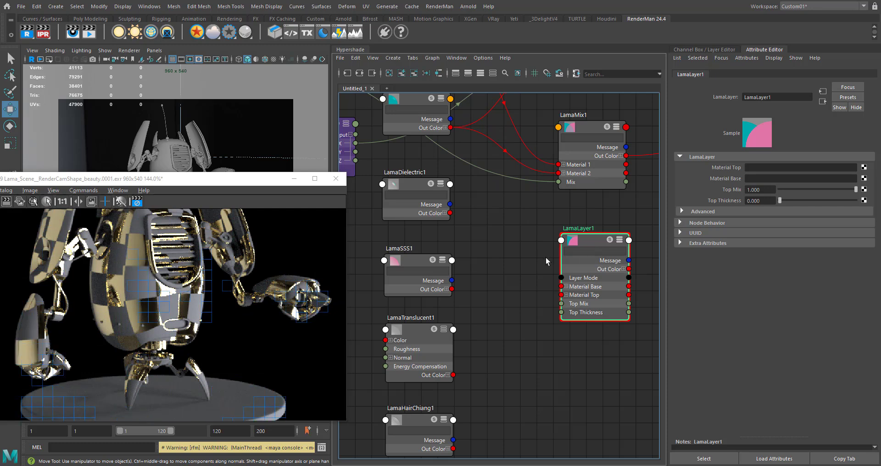
- Connect LamaDiffuse1's Out Color to LamaLayer1's Material Base
middle_click_drag(508, 246, 511, 252, "alt")
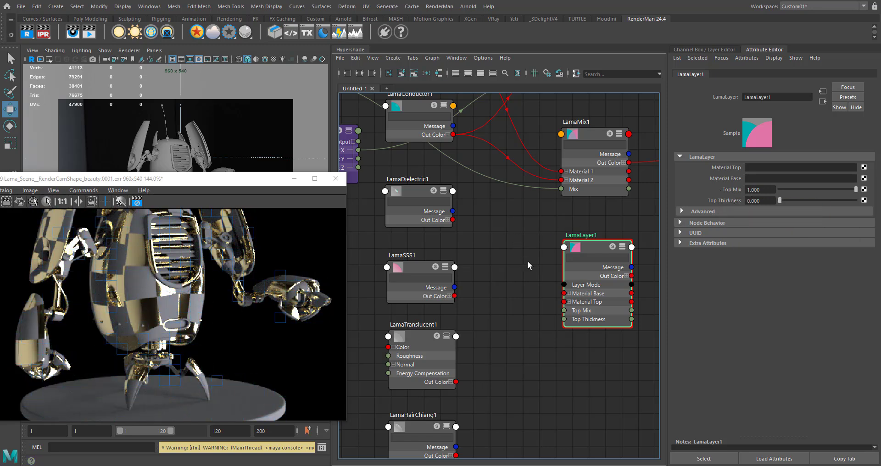
middle_click_drag(627, 221, 610, 242, "alt")
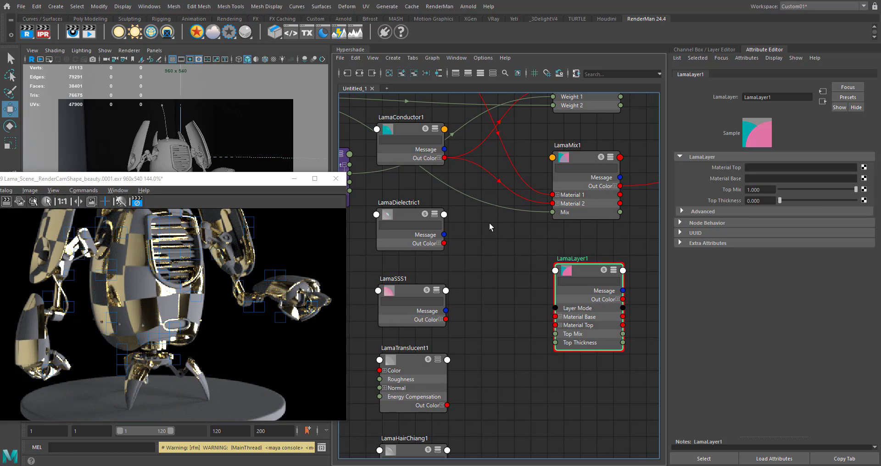
scroll(461, 243, "down", 3)
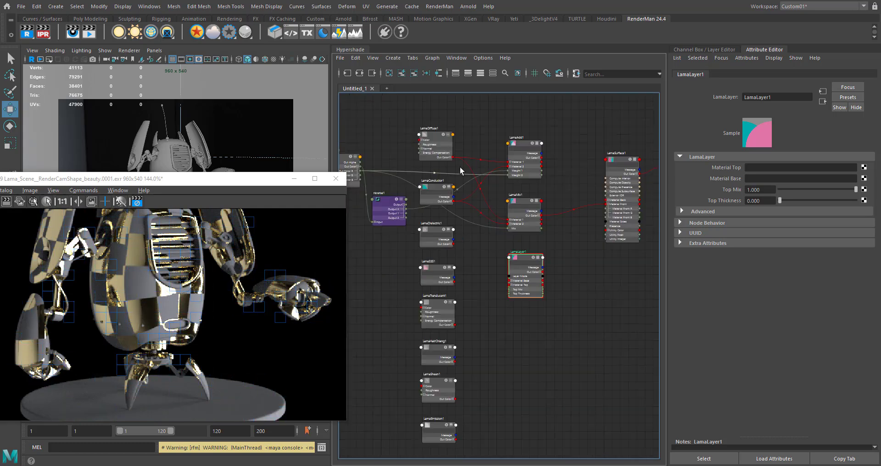
scroll(453, 162, "up", 3)
left_click_drag(497, 309, 537, 321)
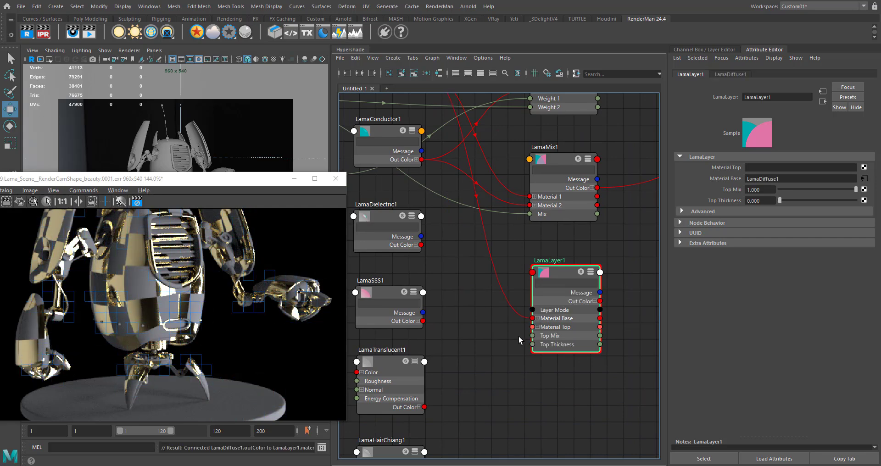
- Feed LamaLayer1's Out Color into LamaSurface1's Material Front in place of LamaMix1
middle_click_drag(615, 289, 568, 292, "alt")
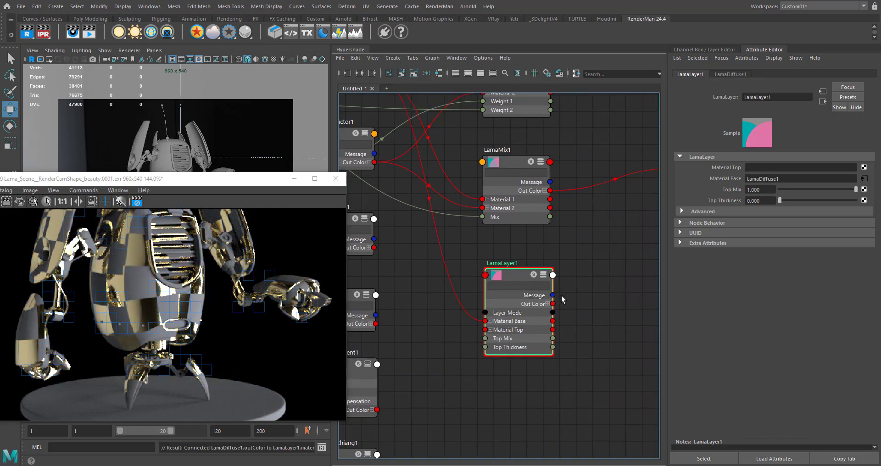
middle_click_drag(605, 266, 421, 344, "alt")
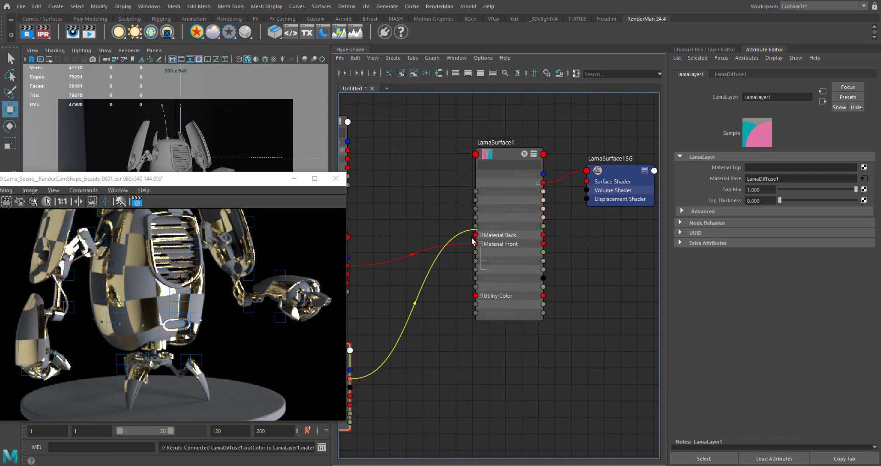
left_click(476, 244)
- Connect LamaDielectric1's Out Color to LamaLayer1's Material Top
middle_click_drag(405, 403, 566, 327, "alt")
right_click_drag(566, 327, 470, 344, "alt")
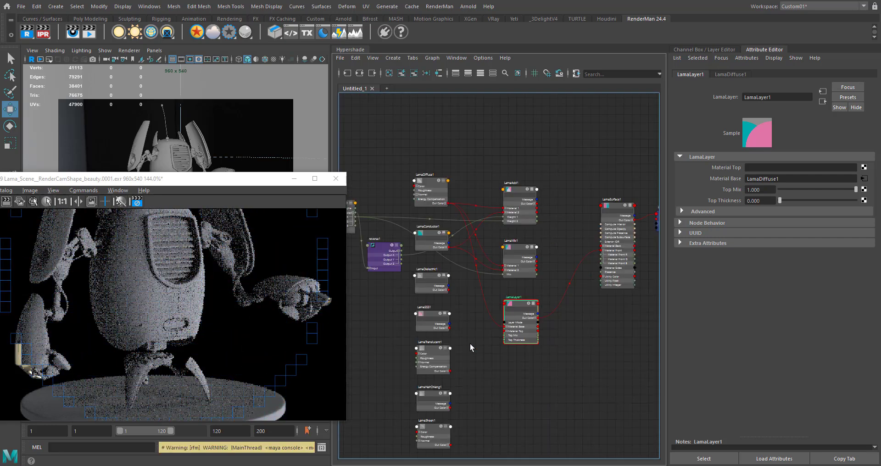
middle_click_drag(503, 305, 536, 279, "alt")
scroll(482, 268, "up", 5)
middle_click_drag(474, 270, 415, 243, "alt")
middle_click_drag(626, 235, 571, 233, "alt")
scroll(489, 273, "down", 2)
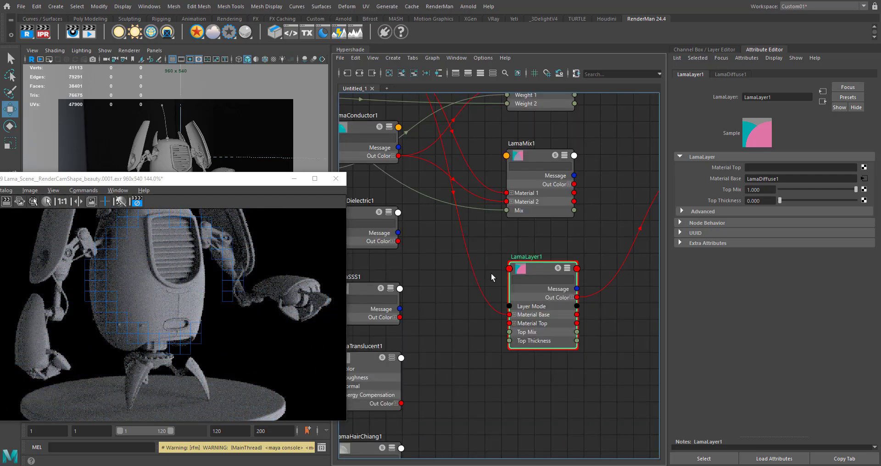
middle_click_drag(434, 284, 445, 241, "alt")
left_click_drag(428, 221, 474, 260)
left_click_drag(521, 302, 539, 303)
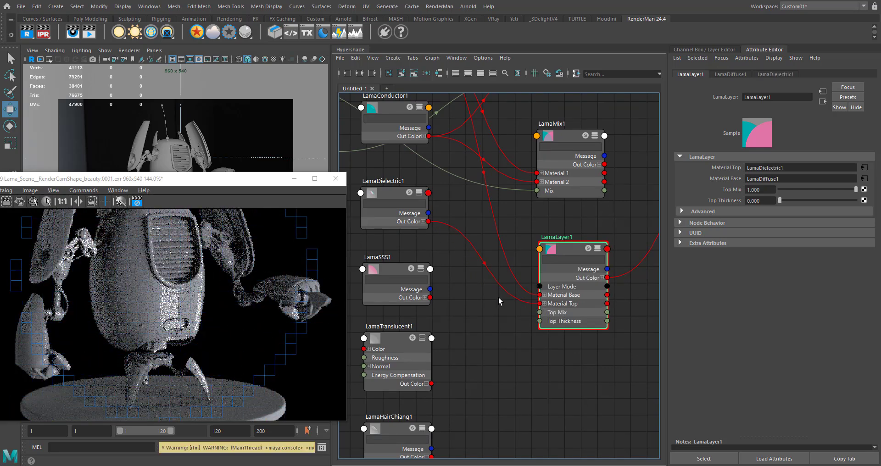
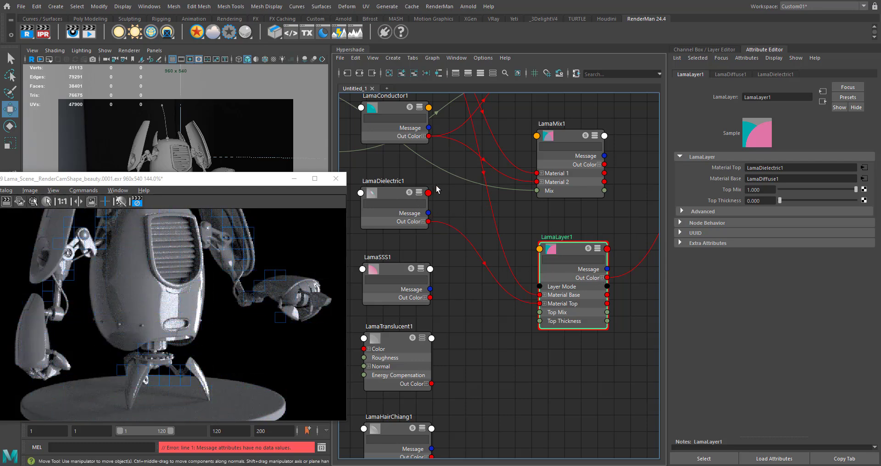
- Lower LamaLayer1's Top Mix to 0.000 and bring it back to 1.000 to compare the render without and with the dielectric
middle_click_drag(445, 191, 455, 189, "alt")
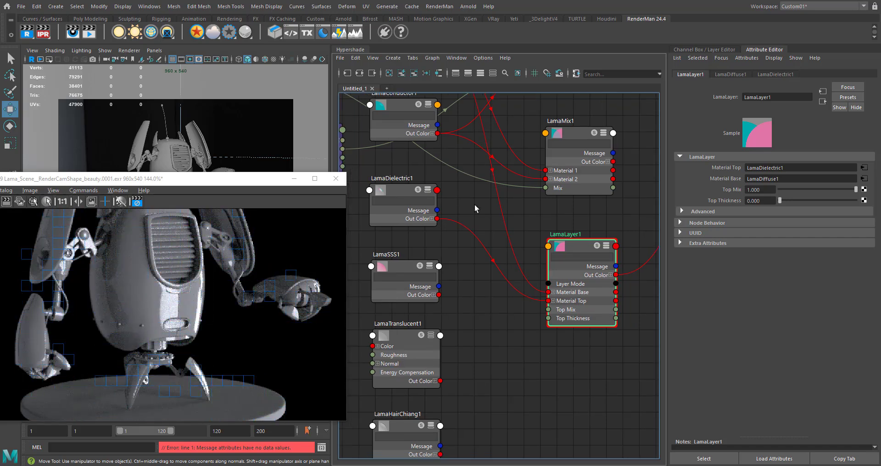
scroll(474, 204, "down", 3)
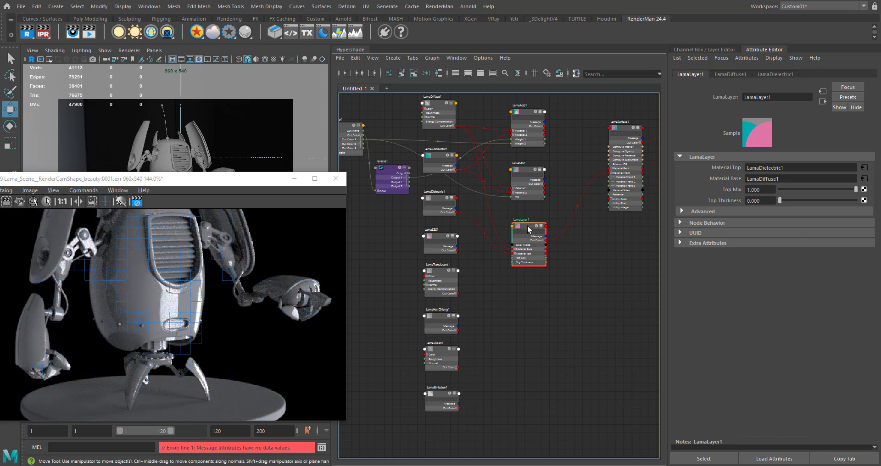
scroll(527, 225, "up", 4)
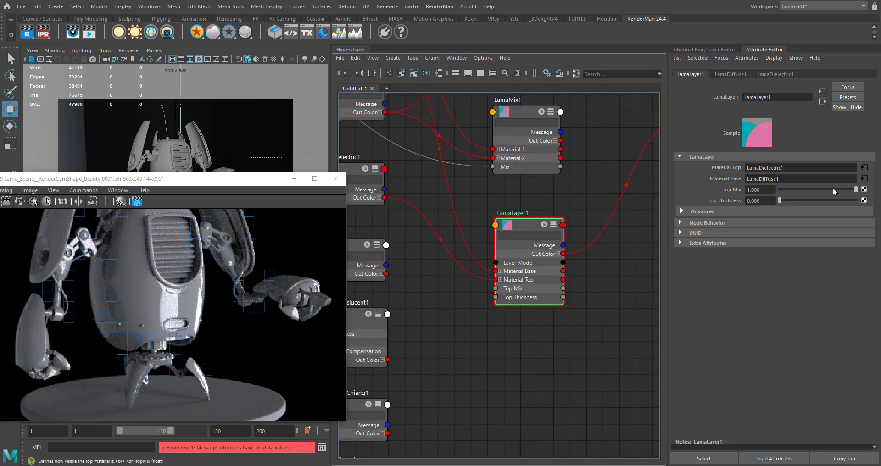
left_click_drag(855, 188, 760, 194)
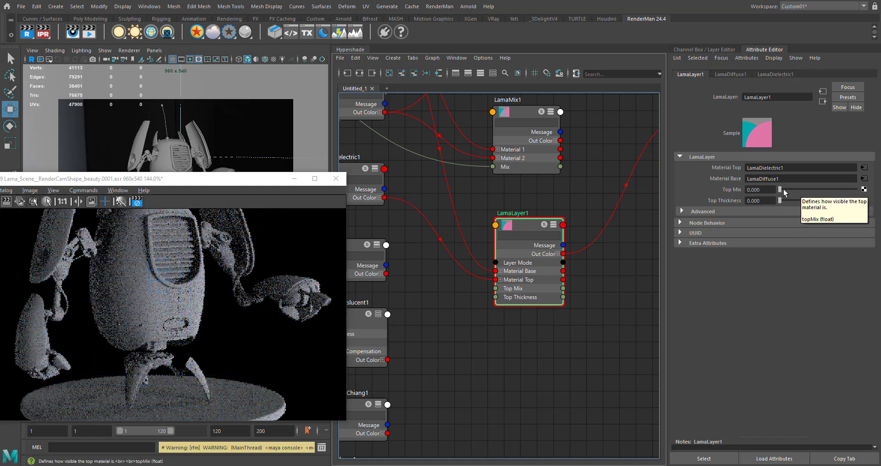
left_click_drag(783, 189, 834, 190)
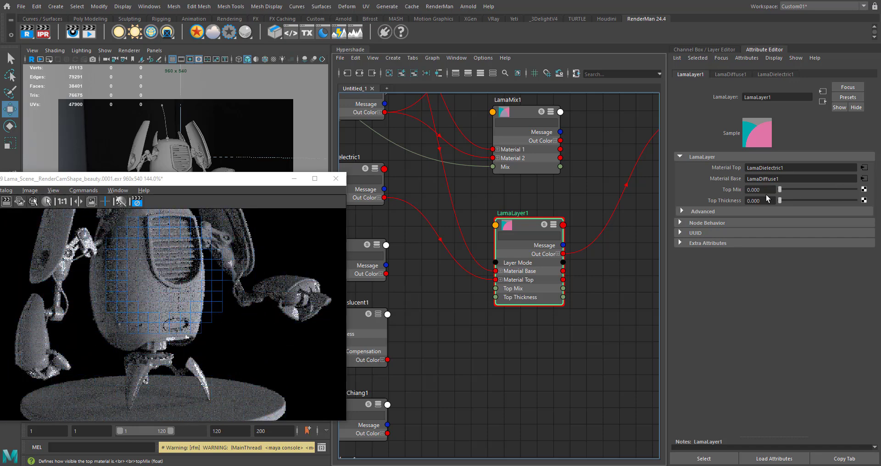
left_click_drag(766, 194, 877, 183, "ctrl")
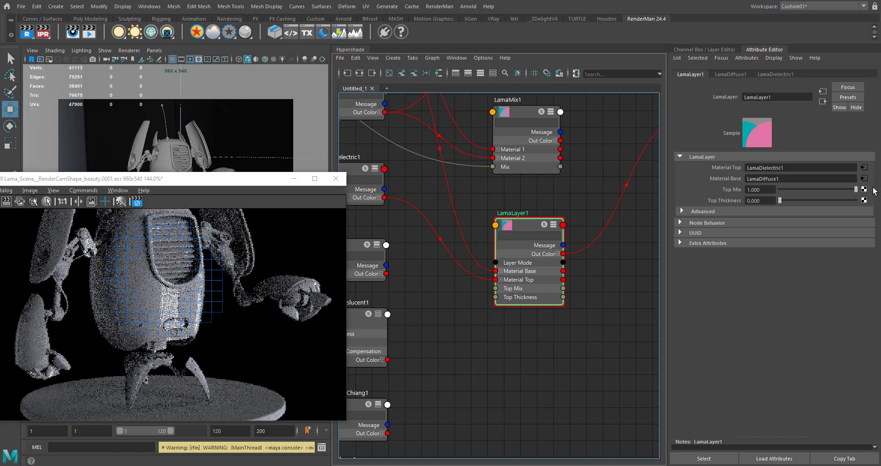
- Try LamaLayer1's Top Thickness at 0.677, reset it to 0.000, and review the attributes of the dielectric top material
left_click_drag(777, 199, 779, 200)
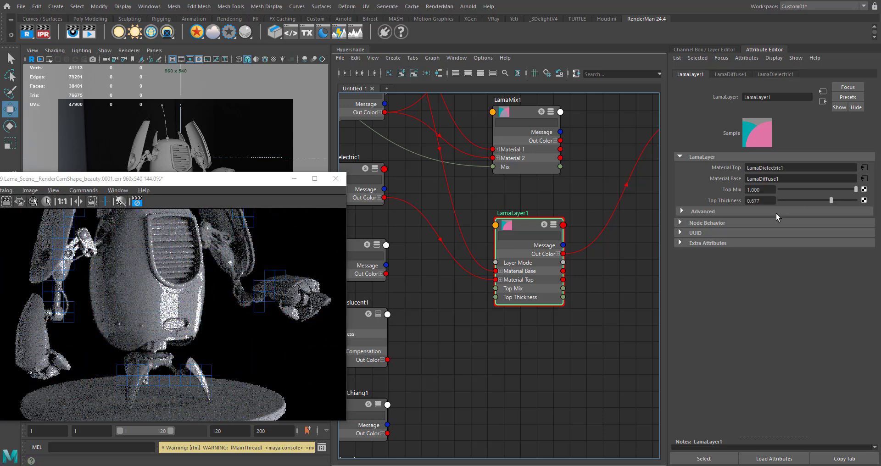
left_click_drag(829, 200, 775, 204)
middle_click_drag(456, 197, 522, 212, "alt")
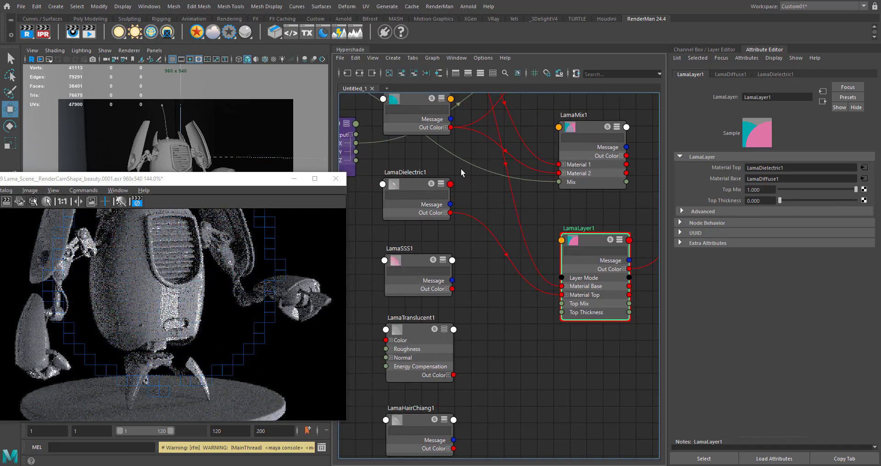
left_click(408, 202)
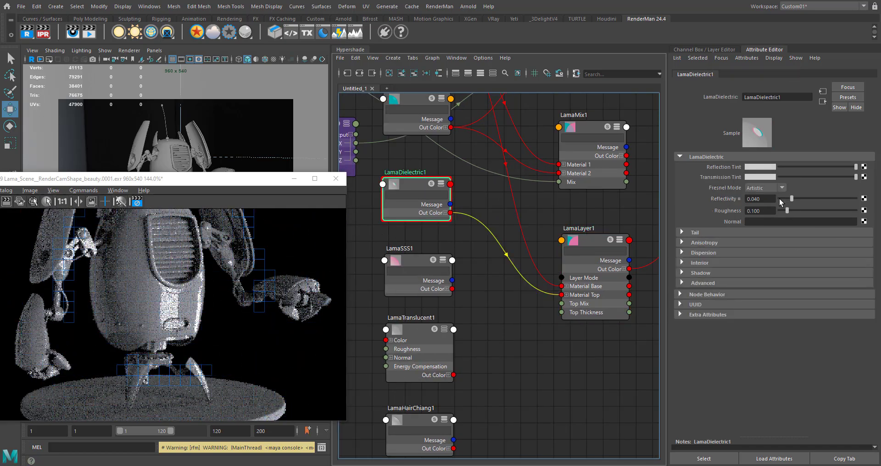
left_click(603, 269)
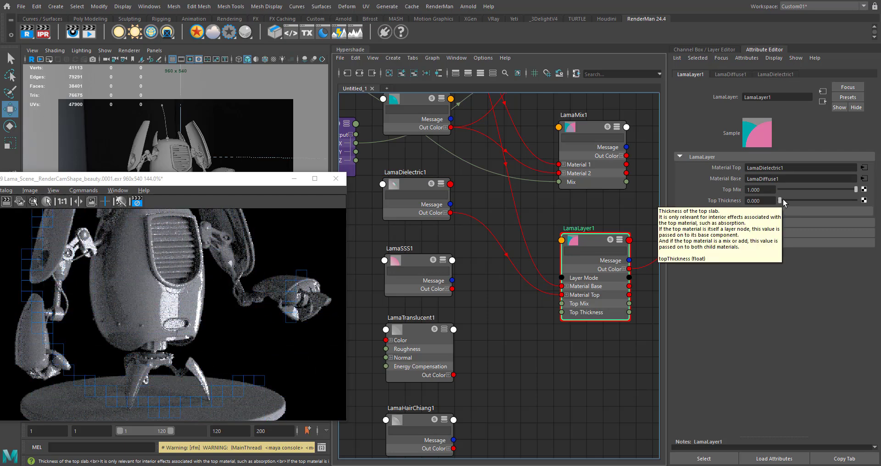
- Change LamaDiffuse1's Color to teal and darken it to a very deep shade
middle_click_drag(497, 191, 496, 213, "alt")
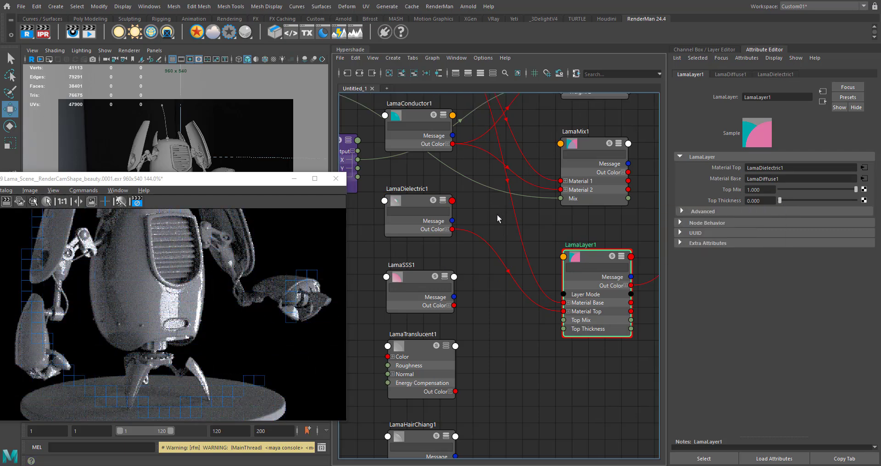
middle_click_drag(564, 221, 542, 214, "alt")
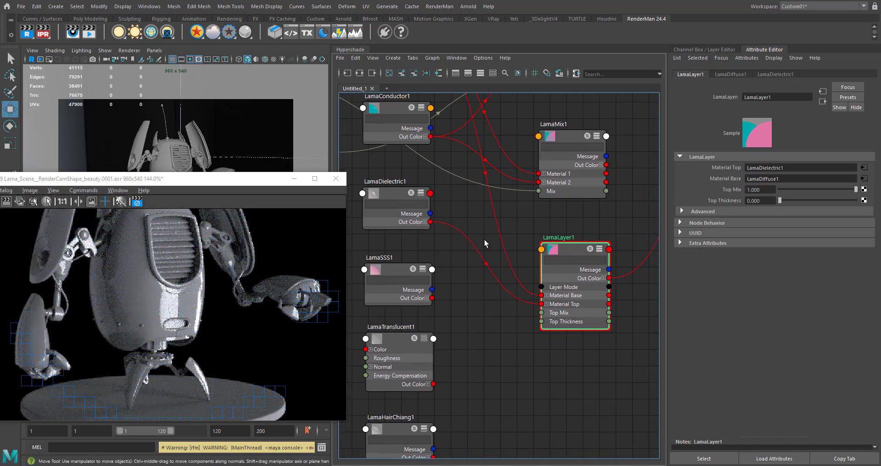
scroll(561, 230, "down", 2)
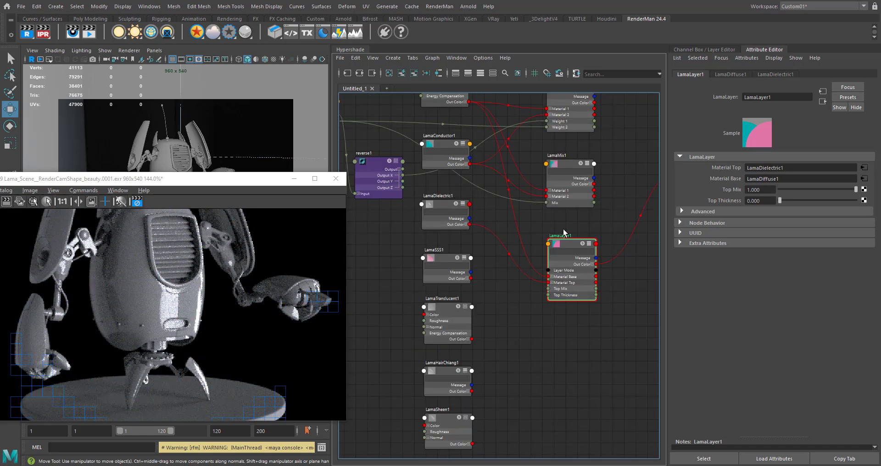
middle_click_drag(582, 231, 567, 233, "alt")
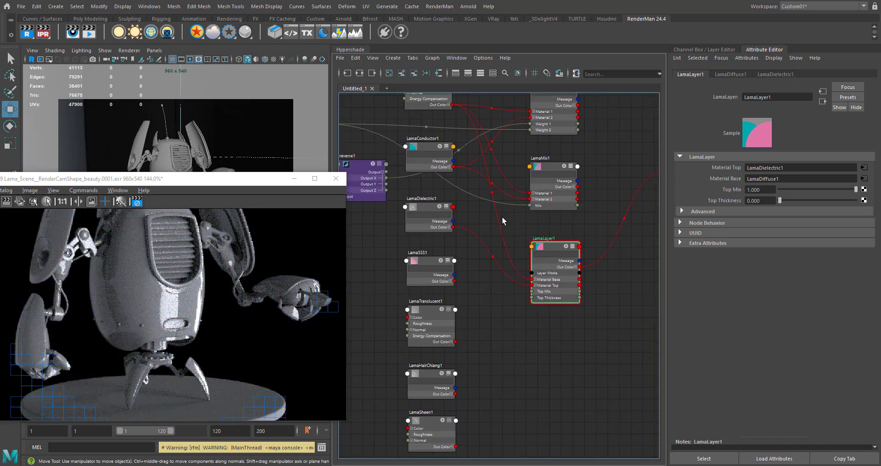
middle_click_drag(502, 230, 533, 292, "alt")
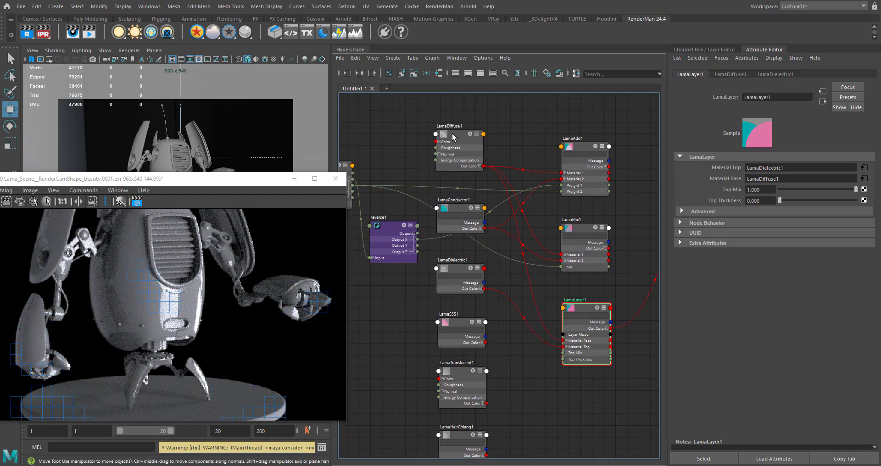
left_click(460, 139)
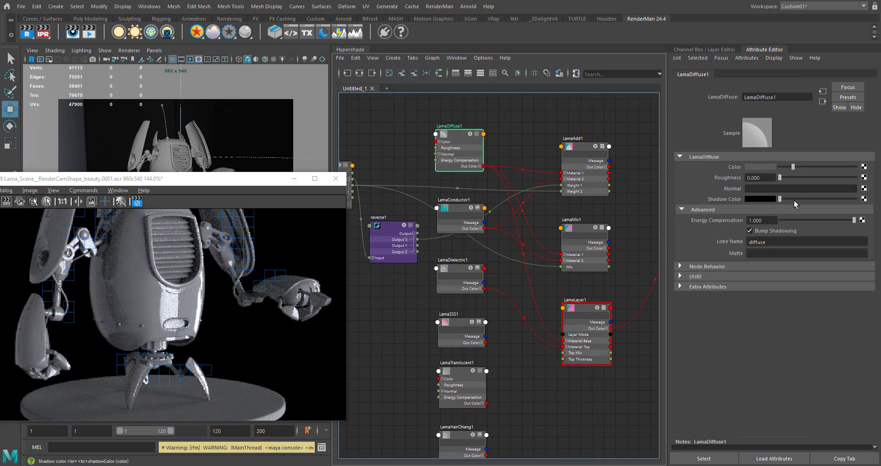
left_click(769, 167)
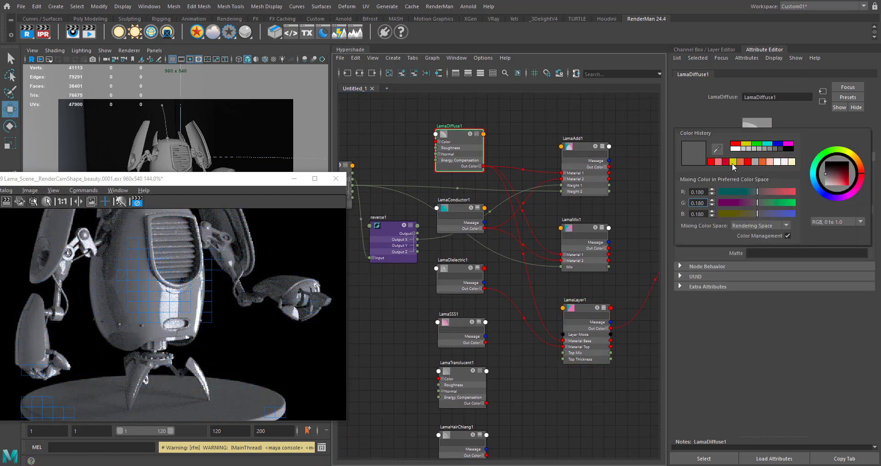
left_click(736, 193)
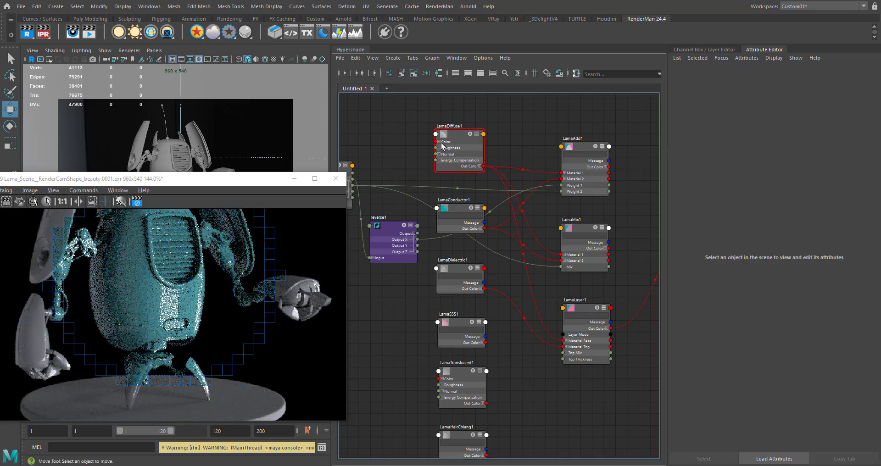
left_click_drag(793, 166, 786, 167)
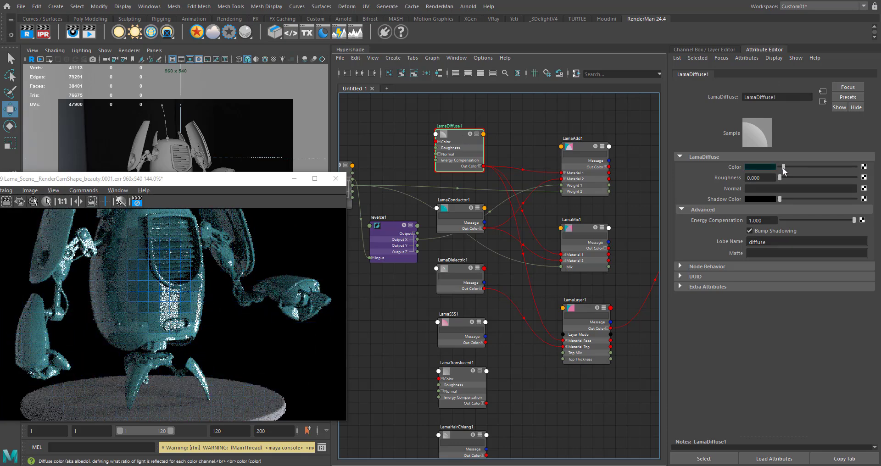
- Disconnect LamaDielectric1 from LamaLayer1's Material Top and connect LamaConductor1's Out Color there instead
middle_click_drag(468, 297, 434, 258, "alt")
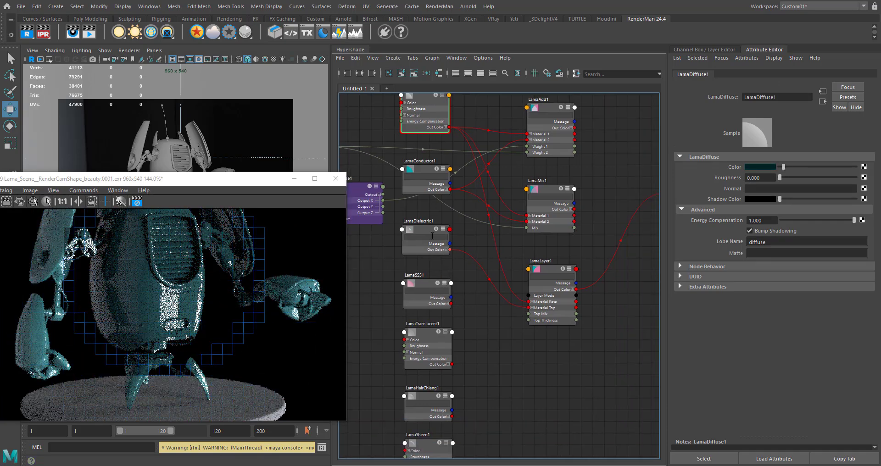
left_click(429, 233)
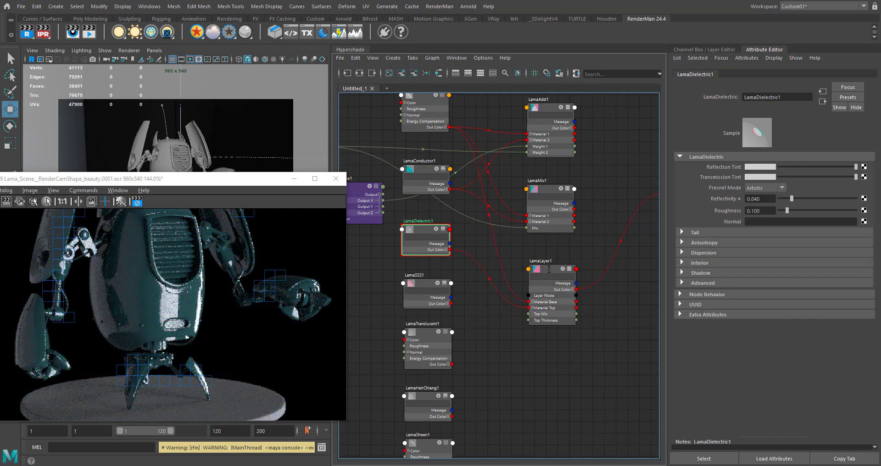
left_click_drag(508, 302, 524, 309)
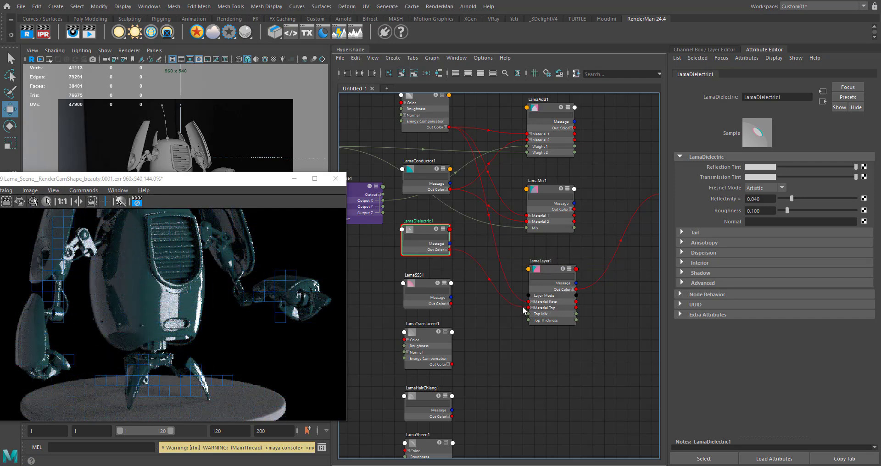
left_click(521, 310)
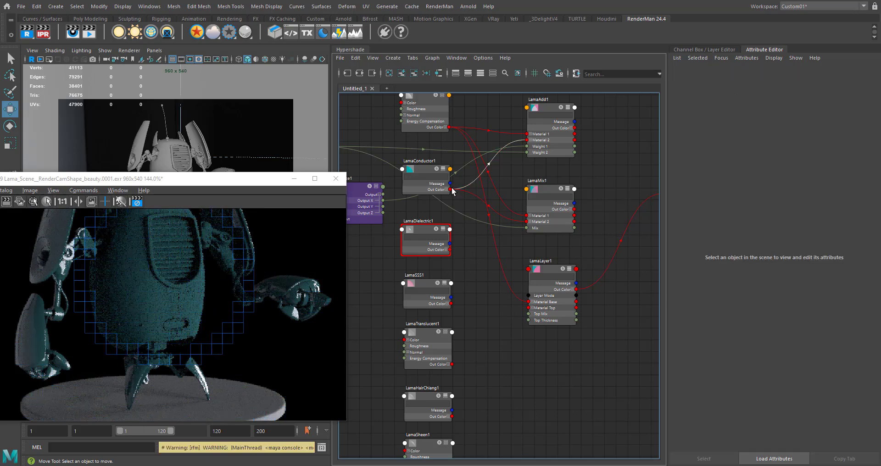
left_click_drag(451, 192, 529, 301)
left_click(424, 177)
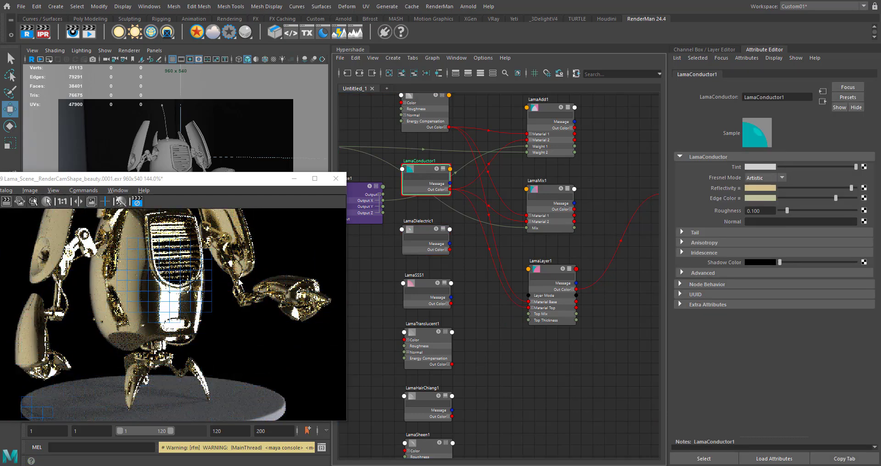
- Lower LamaLayer1's Top Mix to 0.518 and further to 0.287 to blend the conductor with the diffuse base
left_click(554, 269)
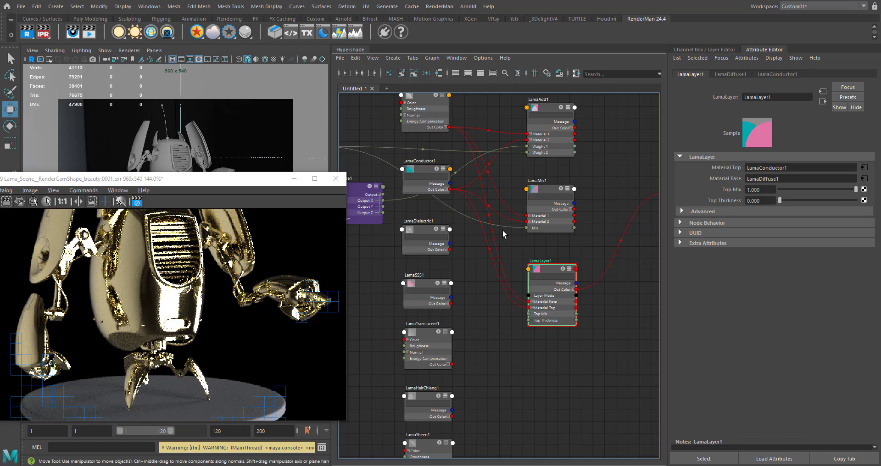
left_click_drag(835, 189, 819, 189)
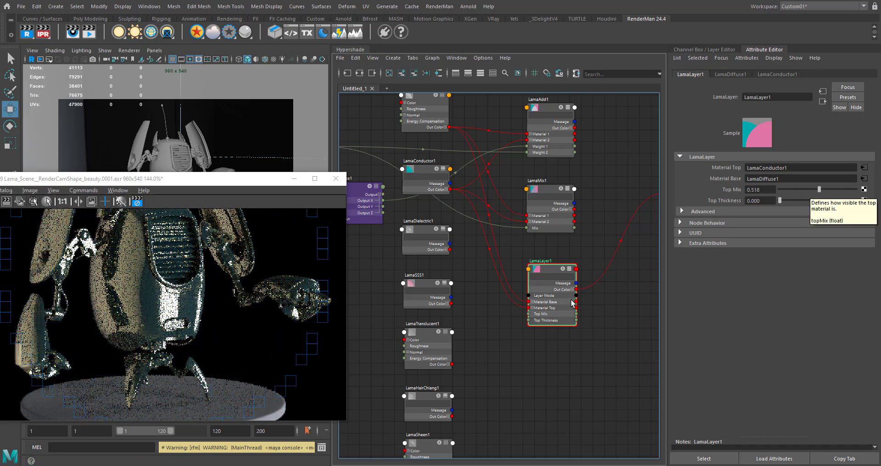
left_click_drag(800, 189, 802, 189)
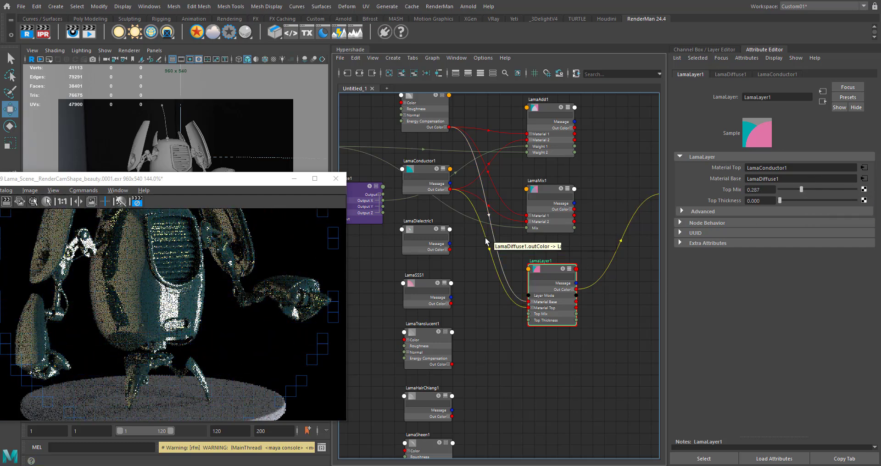
- Raise LamaConductor1's Roughness, trying 0.439 before settling on 0.372, and check LamaLayer1's mix settings
left_click(420, 172)
left_click(807, 211)
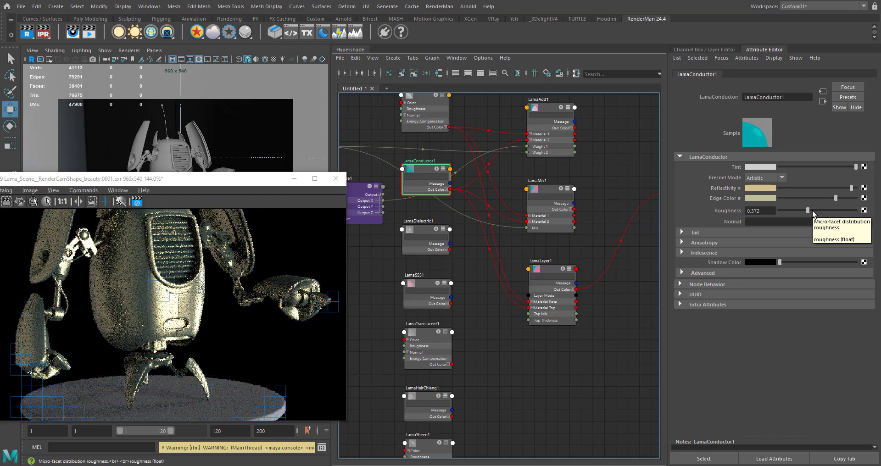
left_click(812, 211)
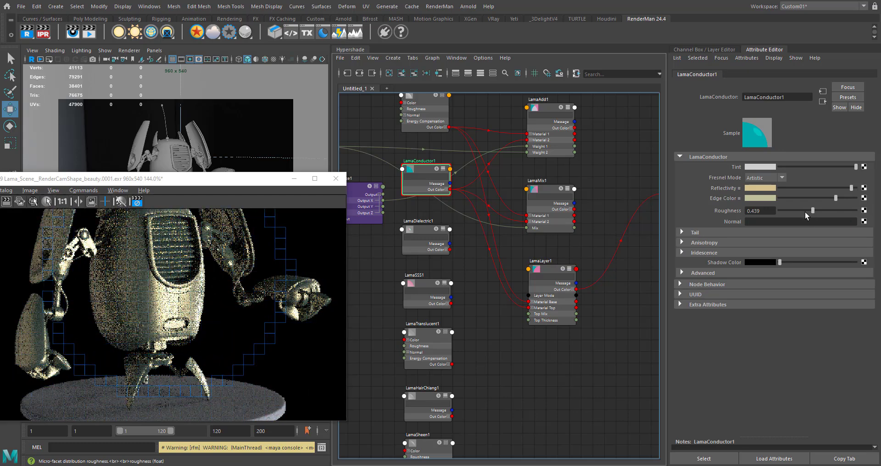
left_click(807, 211)
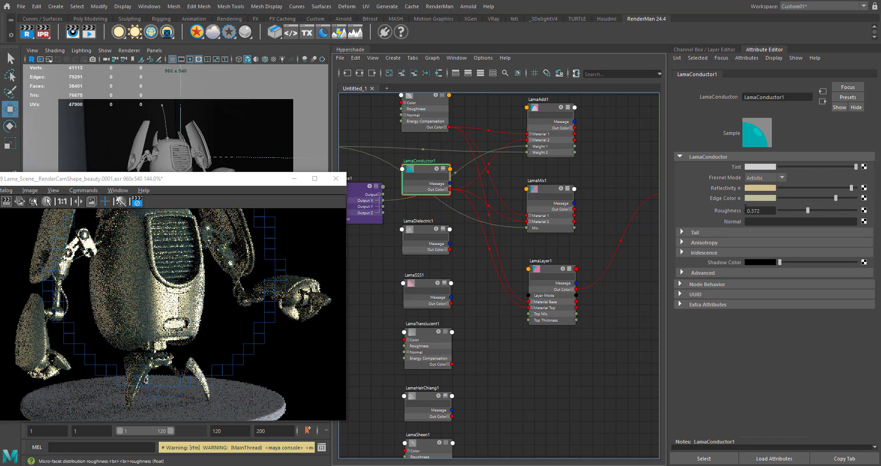
left_click(549, 272)
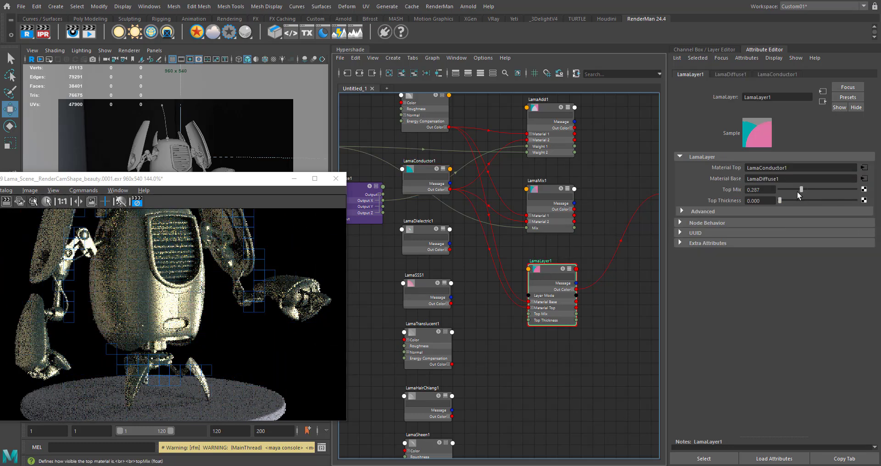
- Set LamaConductor1's Reflectivity to the teal from the color history
middle_click_drag(467, 275, 479, 304, "alt")
left_click(436, 206)
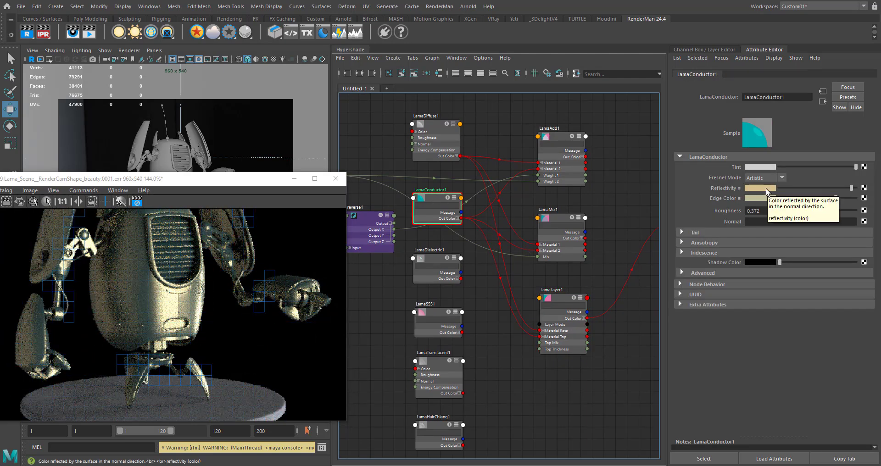
left_click(765, 188)
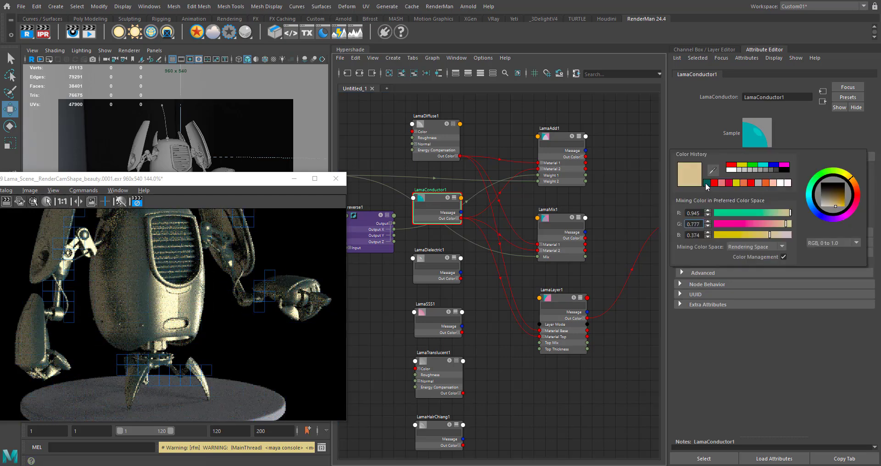
left_click(706, 184)
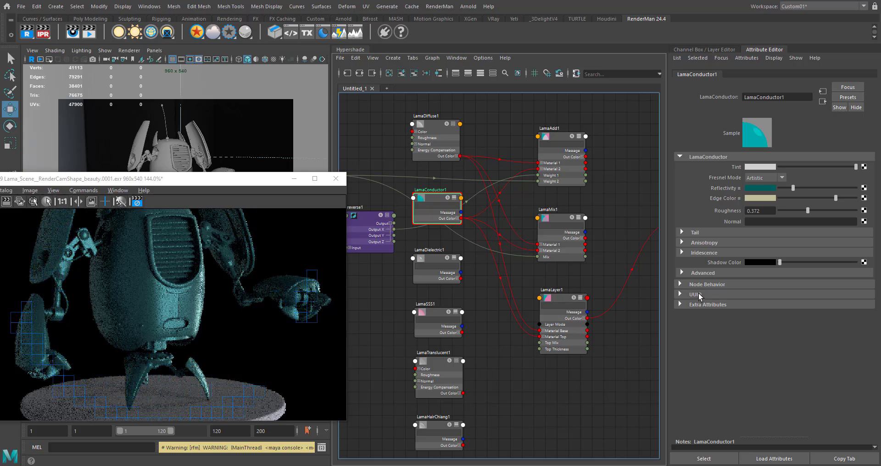
middle_click_drag(468, 289, 467, 257, "alt")
middle_click_drag(593, 267, 550, 267, "alt")
left_click(593, 288)
key("Tab")
type("lama")
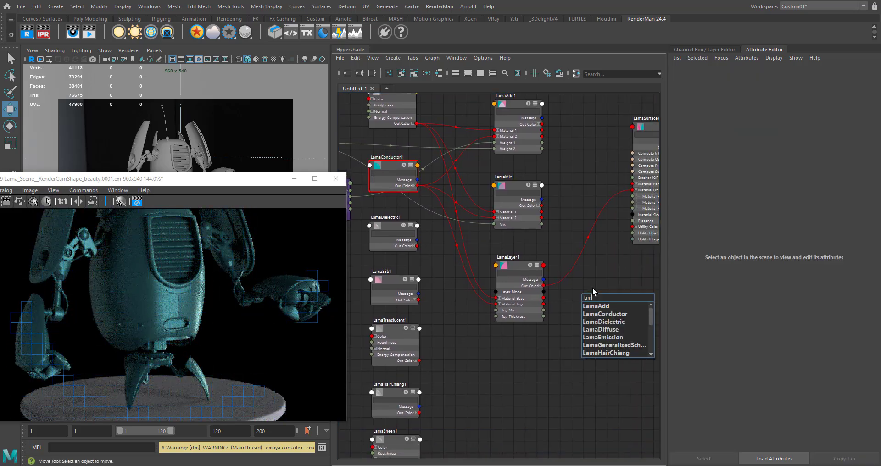
key("Down")
key("Down")
key("Down")
key("Return")
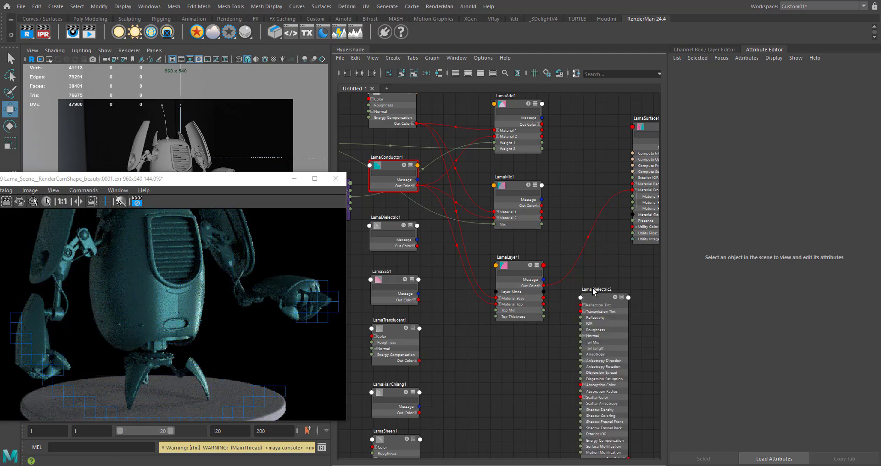
left_click(609, 296)
key("Delete")
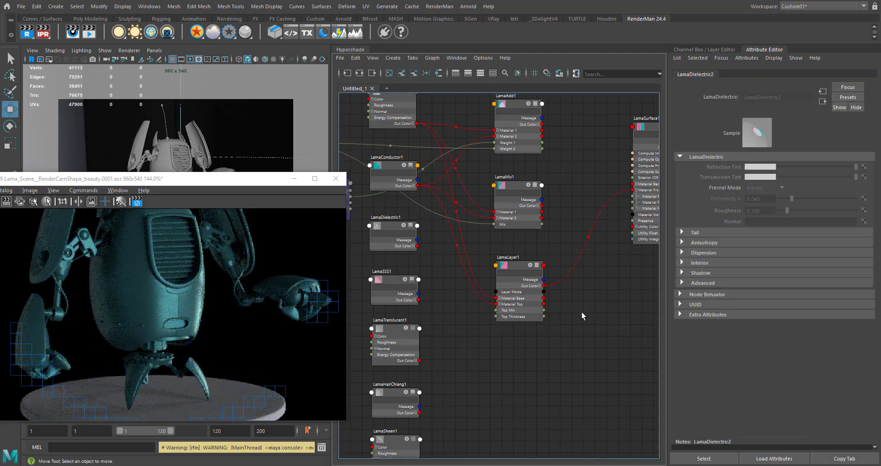
- Add a second LamaLayer node to the graph in the empty space beside LamaLayer1
key("Tab")
type("lam")
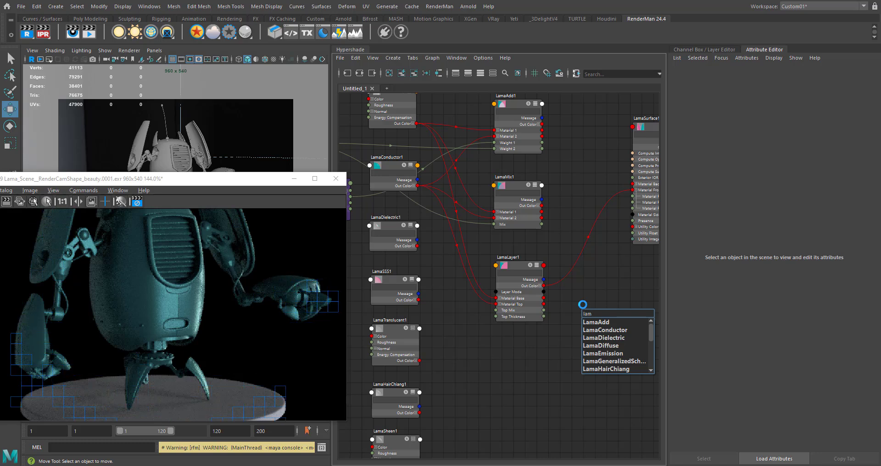
type("lay")
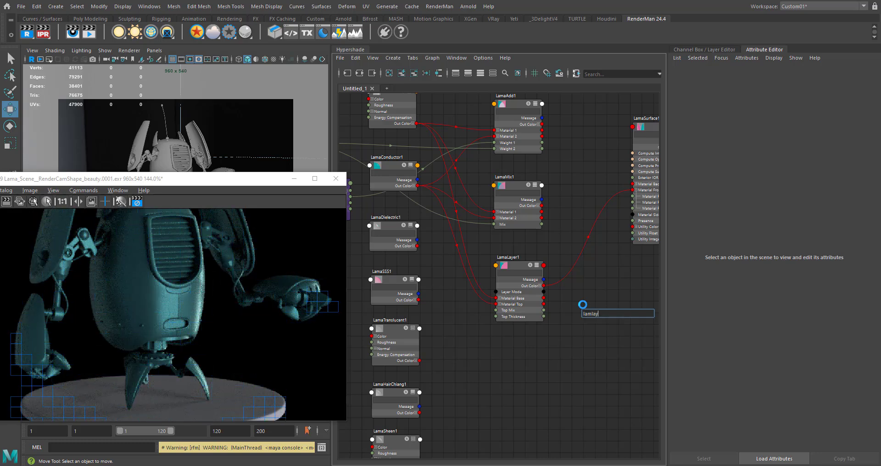
key("BackSpace")
key("BackSpace")
key("BackSpace")
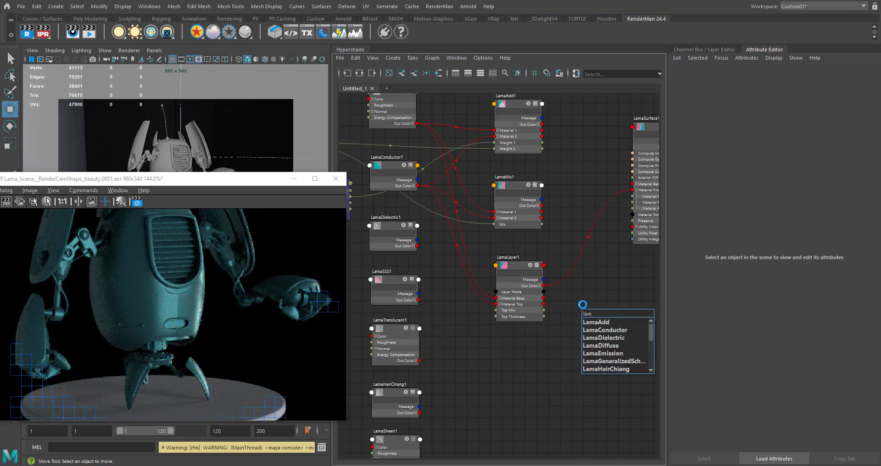
type("alay")
key("Down")
key("Return")
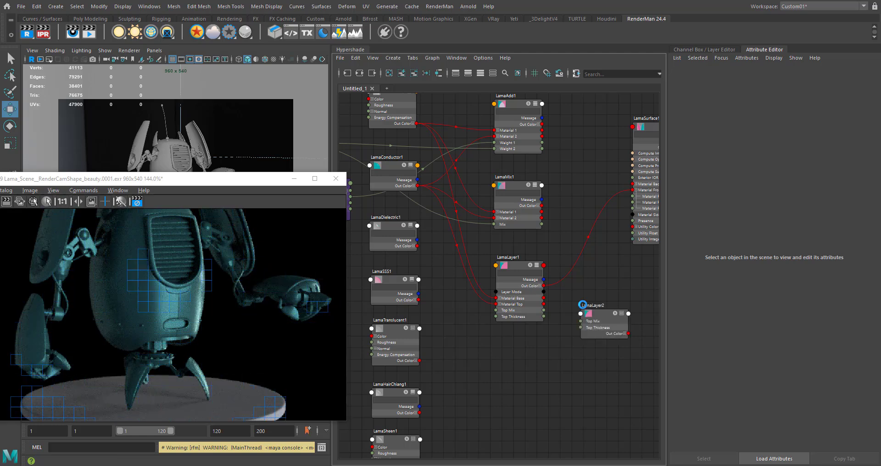
- Place LamaLayer2 between LamaLayer1 and LamaSurface1 and connect its Out Color to LamaSurface1's Material Front
left_click_drag(605, 317, 591, 259)
middle_click_drag(601, 321, 493, 368, "alt")
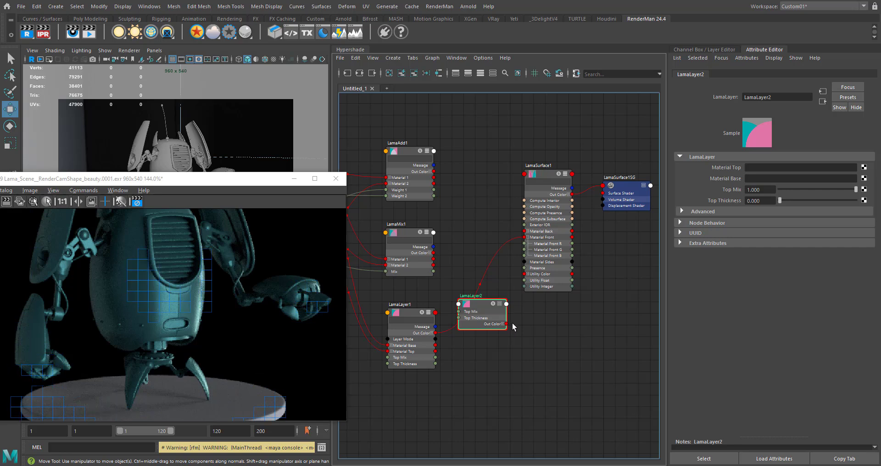
left_click_drag(507, 324, 528, 244)
left_click_drag(525, 237, 526, 239)
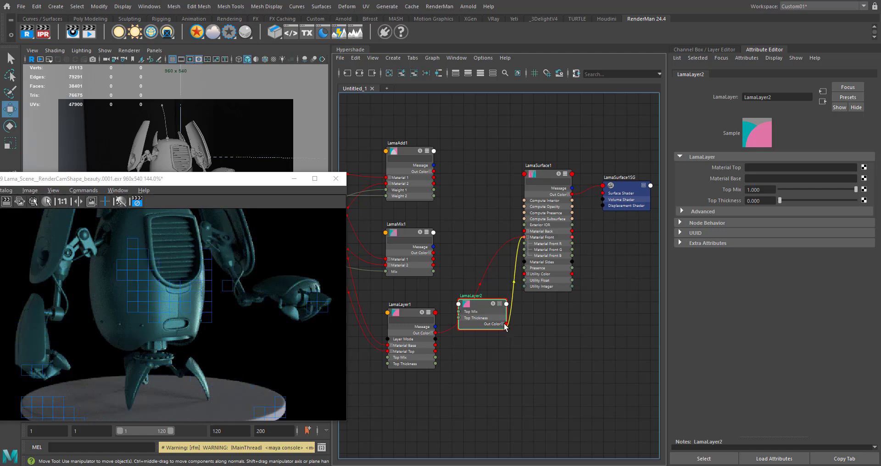
- Show all of LamaLayer2's attributes and connect LamaLayer1's Out Color to its Material Base
scroll(525, 354, "up", 4)
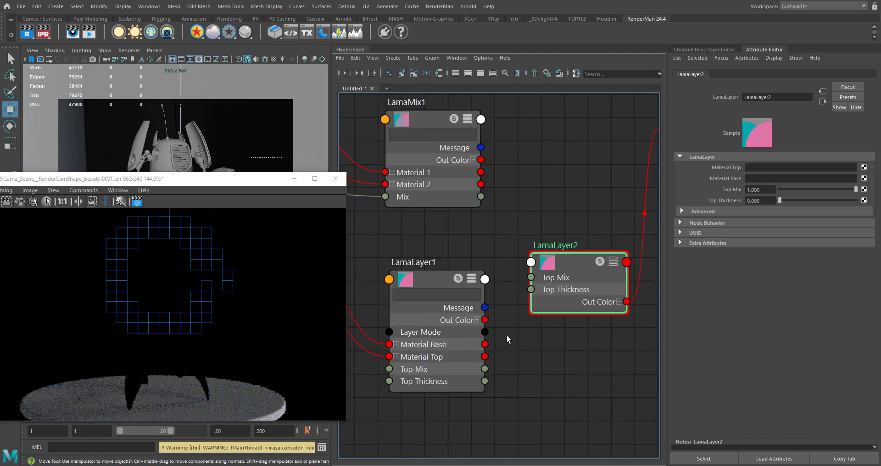
scroll(507, 337, "down", 3)
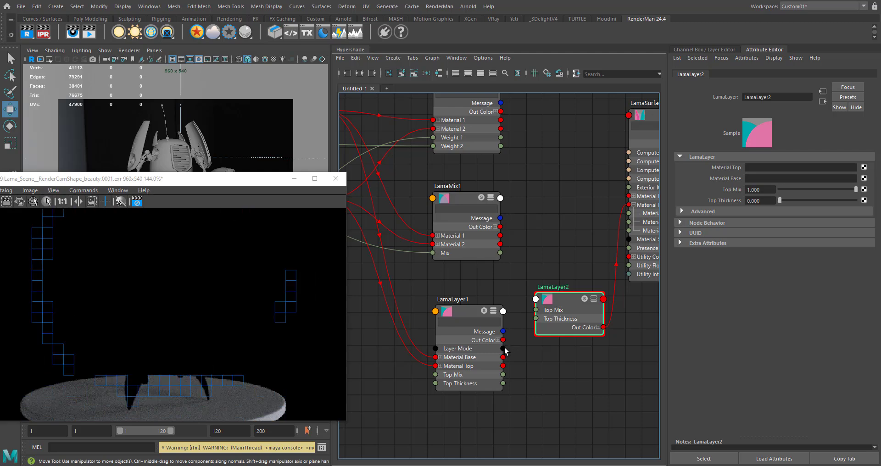
scroll(521, 279, "down", 2)
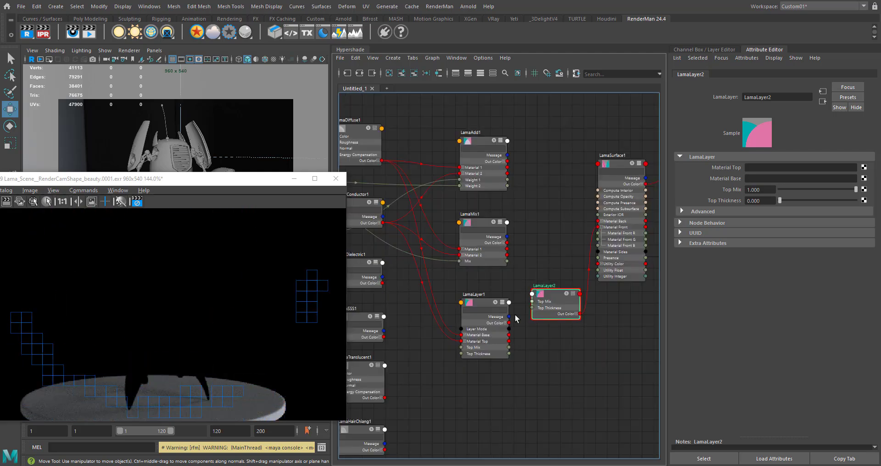
scroll(512, 342, "up", 4)
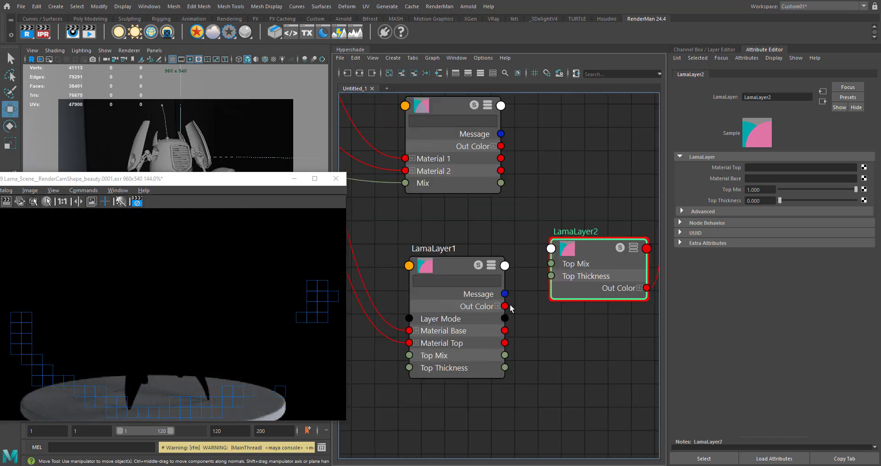
left_click_drag(504, 305, 543, 275)
key("3")
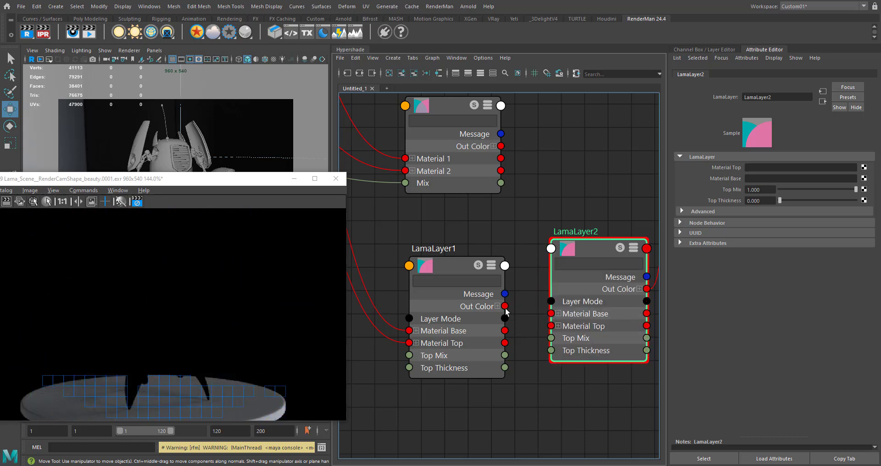
left_click_drag(552, 315, 552, 315)
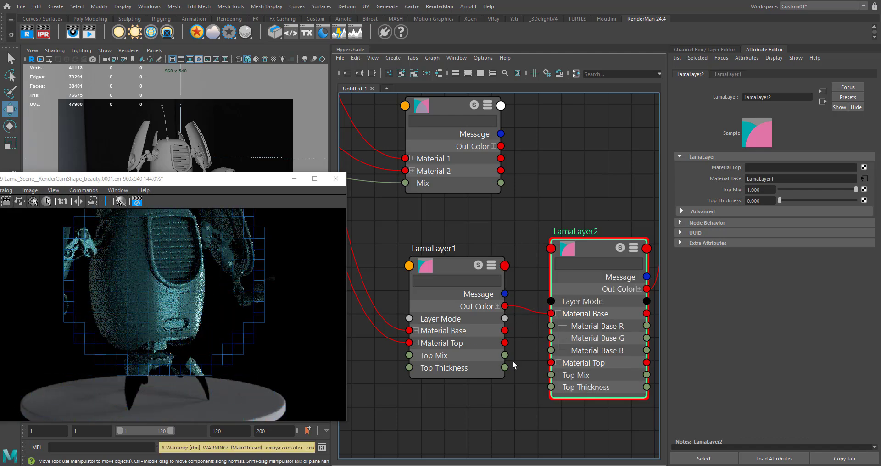
- Connect LamaDielectric1's Out Color to LamaLayer2's Material Top
scroll(508, 393, "down", 3)
middle_click_drag(458, 380, 533, 349, "alt")
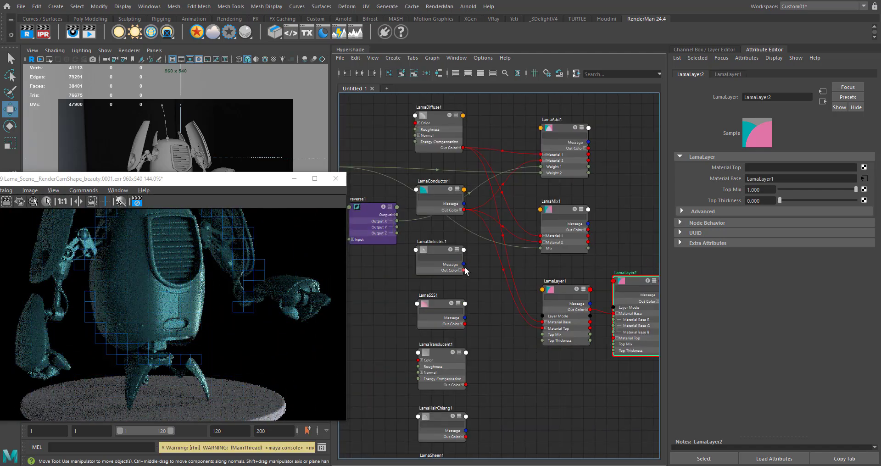
left_click_drag(465, 273, 577, 306)
scroll(576, 310, "up", 3)
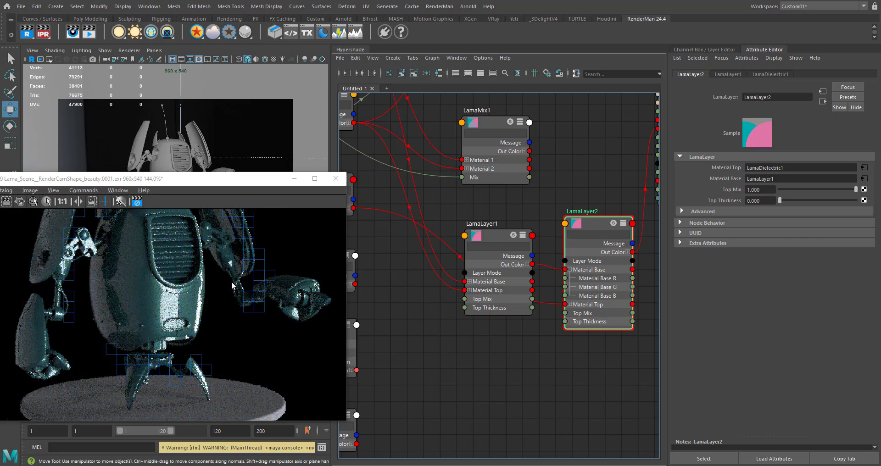
- Raise LamaLayer1's Top Mix to 0.628 so the conductor contributes more over the diffuse base
middle_click_drag(456, 341, 460, 342, "alt")
scroll(461, 342, "down", 6)
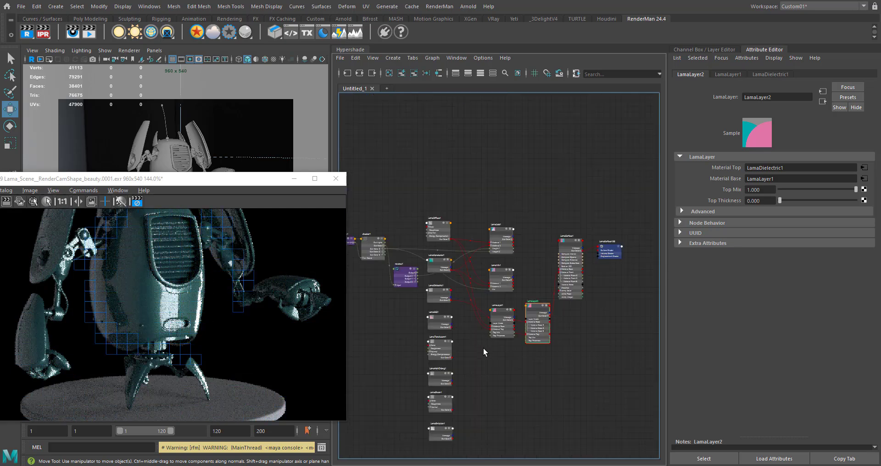
scroll(464, 300, "up", 3)
middle_click_drag(463, 300, 483, 296, "alt")
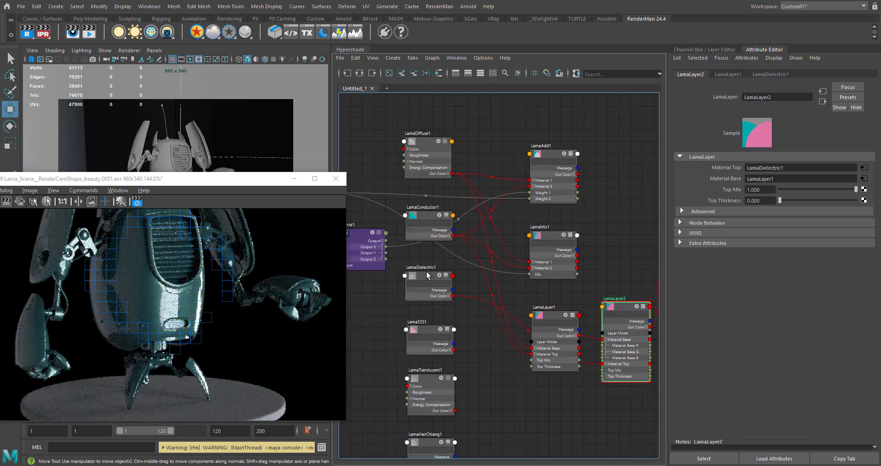
left_click(546, 316)
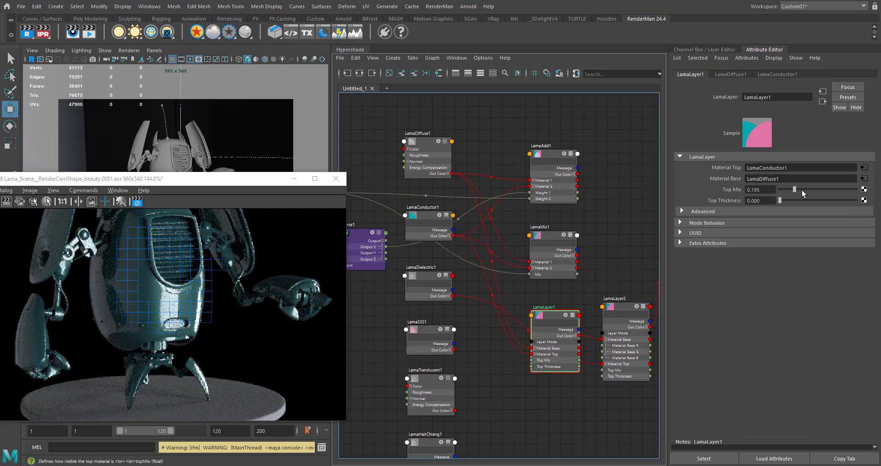
left_click_drag(799, 188, 827, 188)
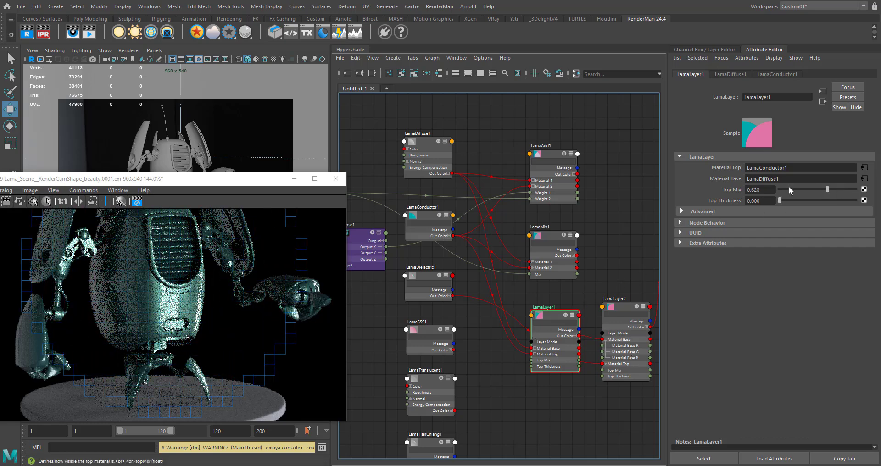
- Set LamaConductor1's Reflectivity to the pure red (1, 0, 0) from the color history
left_click(428, 225)
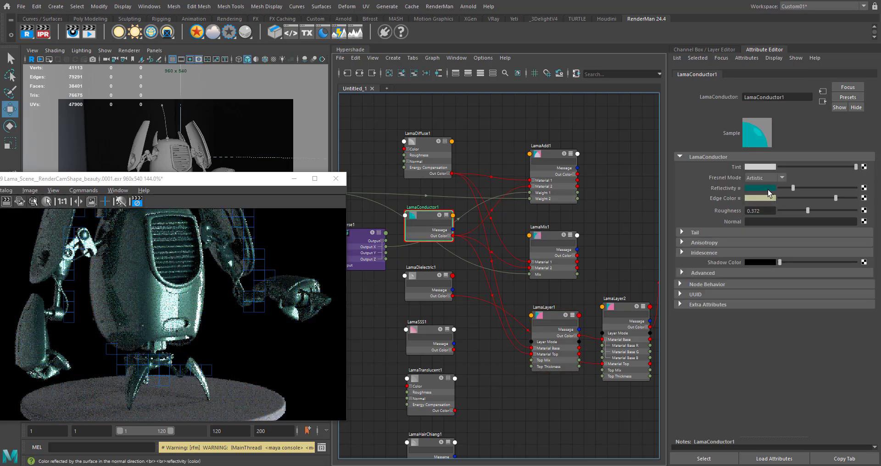
left_click(768, 188)
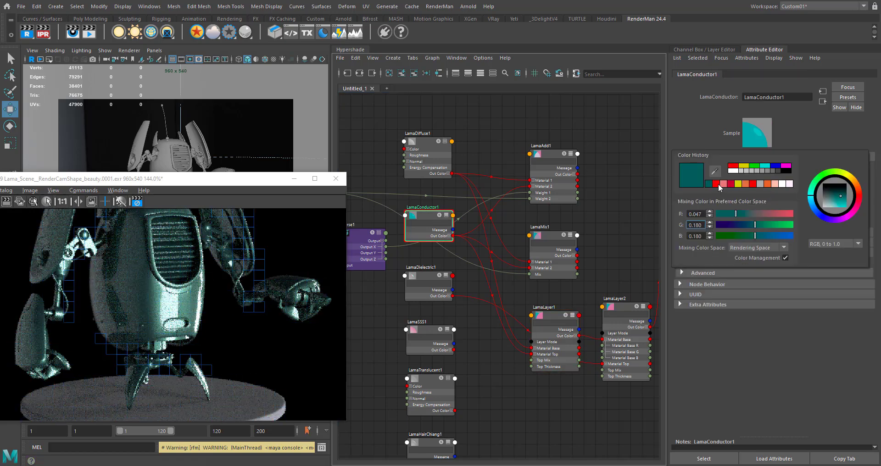
left_click(715, 184)
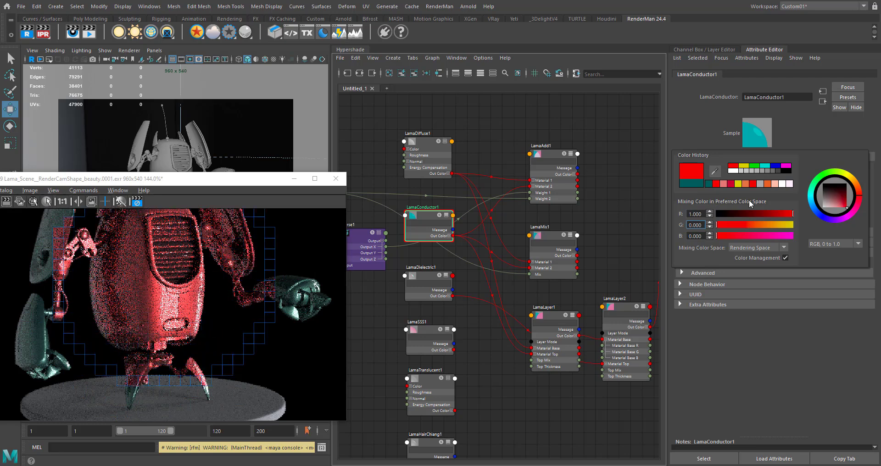
left_click(832, 187)
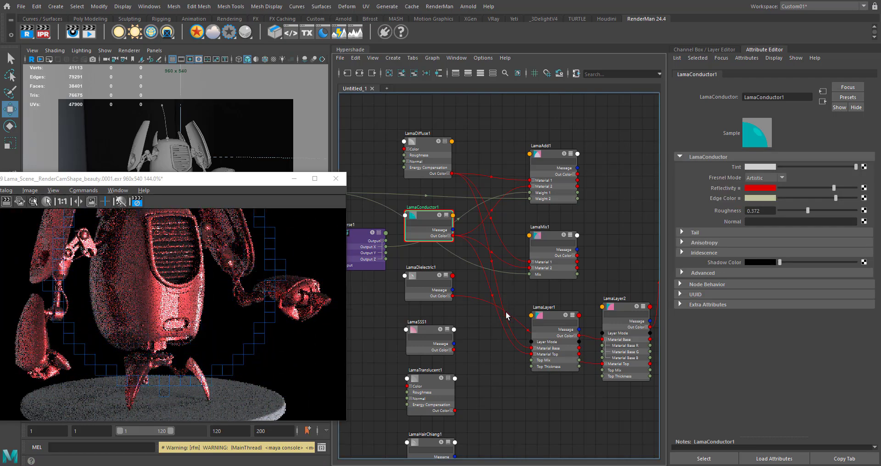
- Move LamaSurface1 and its shading group farther from the layer nodes to make room in the graph
scroll(505, 311, "down", 5)
scroll(553, 306, "up", 5)
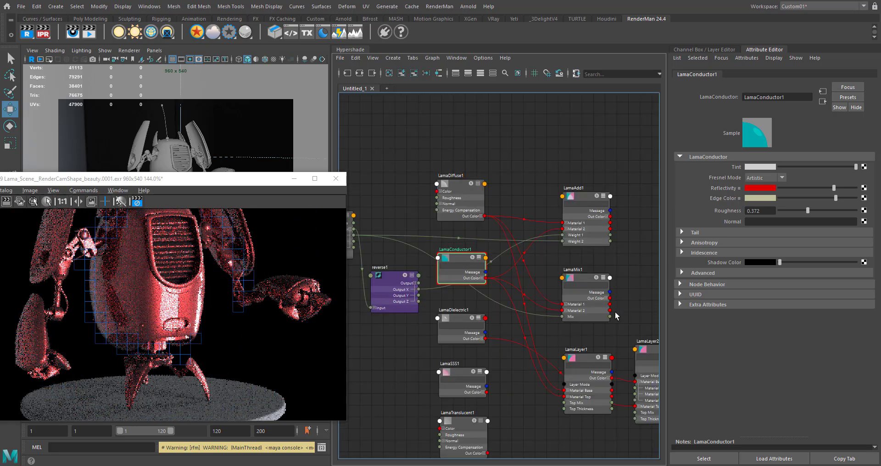
middle_click_drag(538, 251, 509, 240, "alt")
left_click(602, 189)
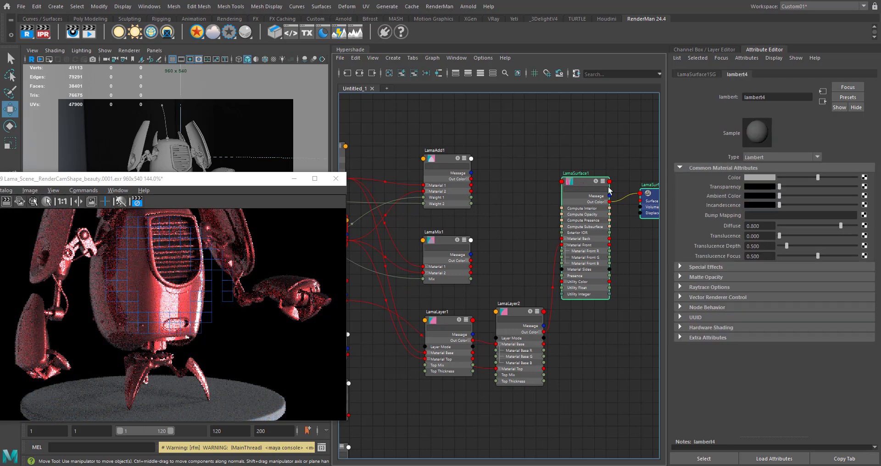
scroll(533, 202, "down", 4)
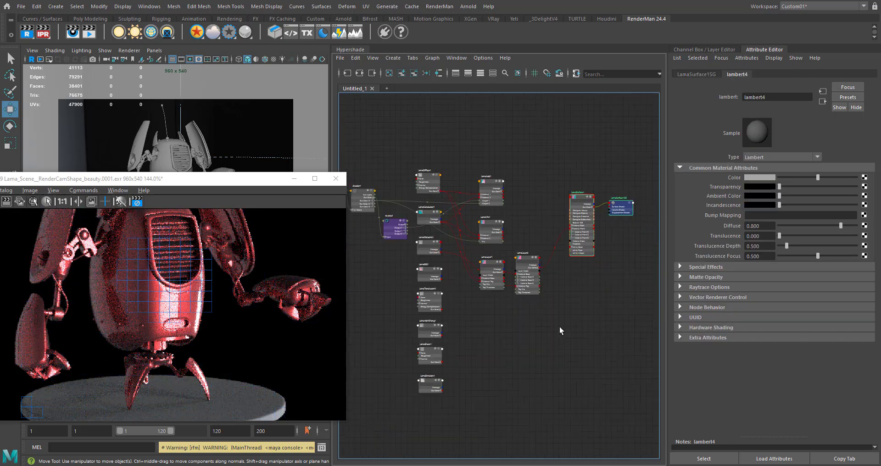